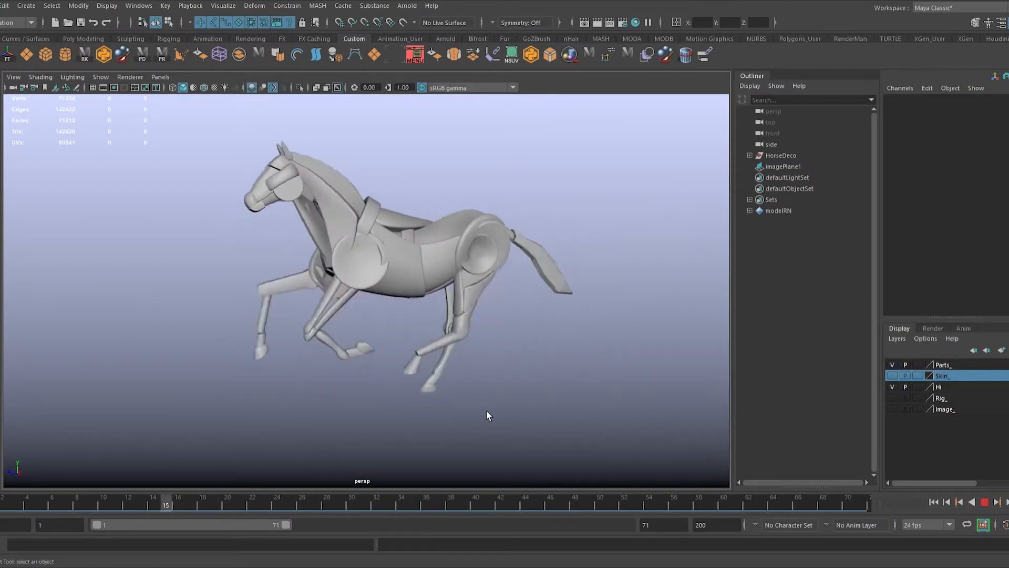
Step: Review the horse's gallop cycle in playback and inspect the paused model from a closer side view
alt+drag(535, 409, 590, 400)
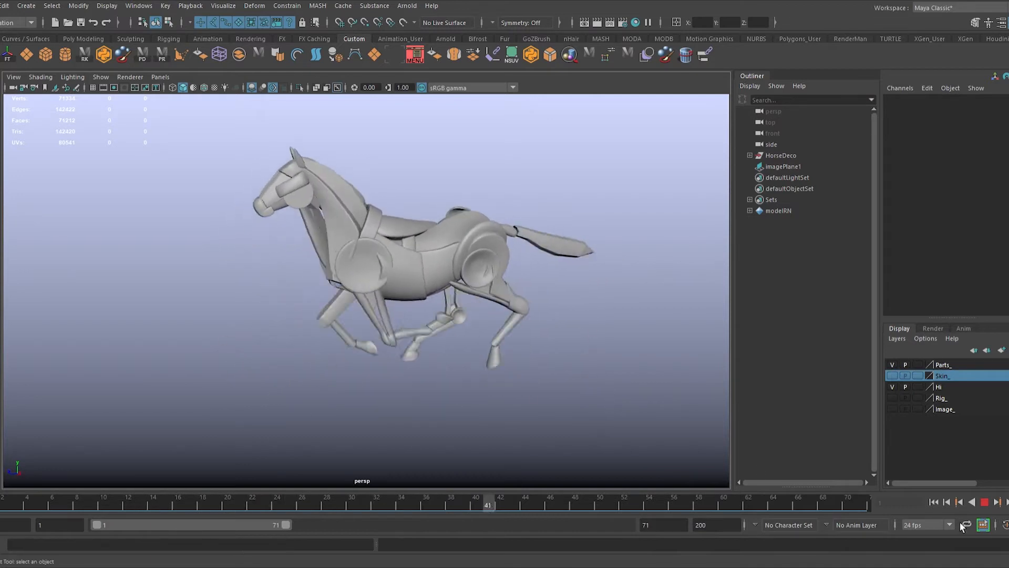
click(988, 507)
alt+right_drag(298, 352, 318, 409)
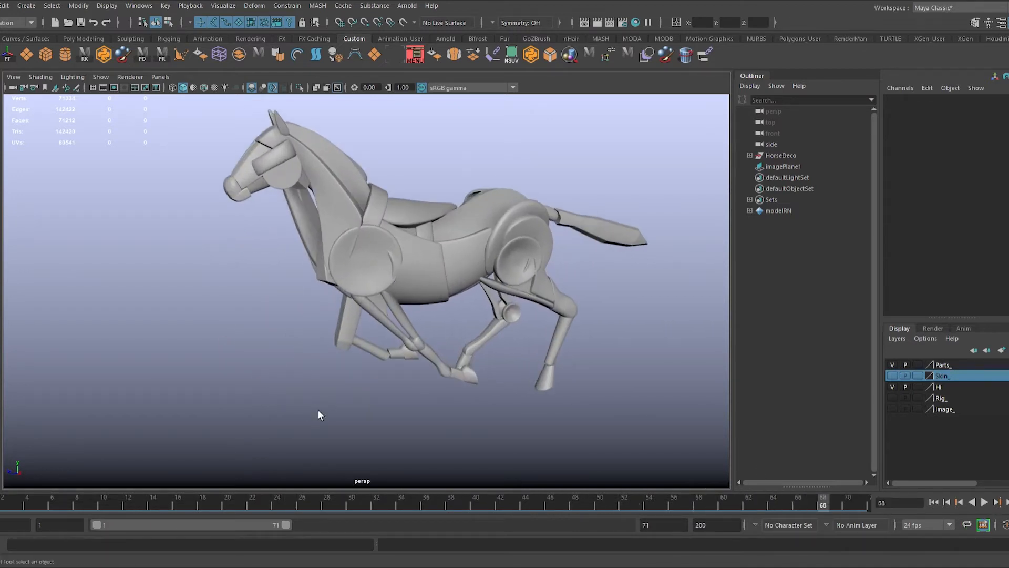
alt+drag(317, 409, 331, 407)
mouse_move(331, 406)
alt+middle_down()
mouse_move(320, 425)
mouse_move(280, 418)
alt+middle_up()
key(alt+v)
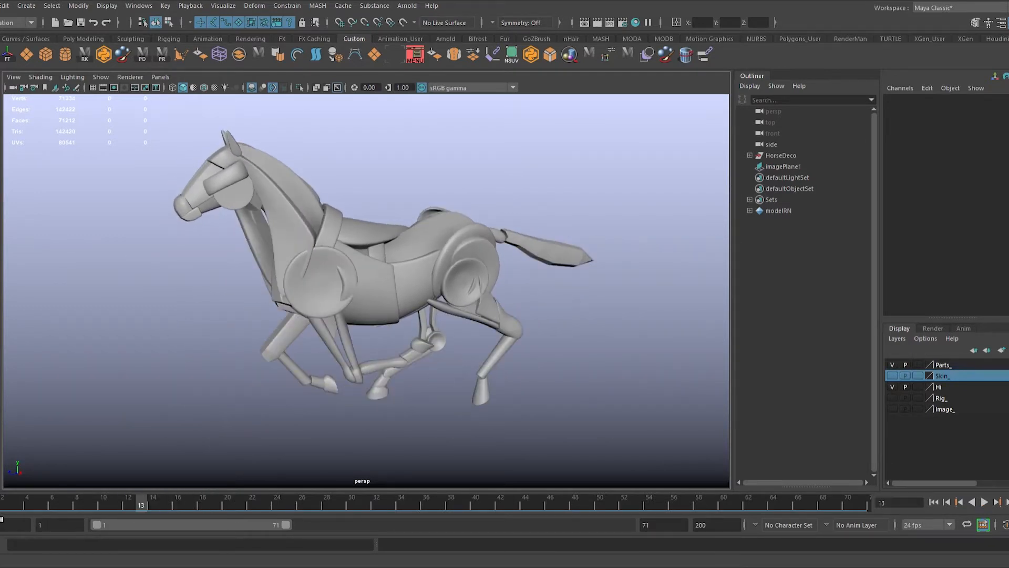
Step: Compare the horse's poses at frames 1 and 14, and play the gallop cycle through once more
click(0, 513)
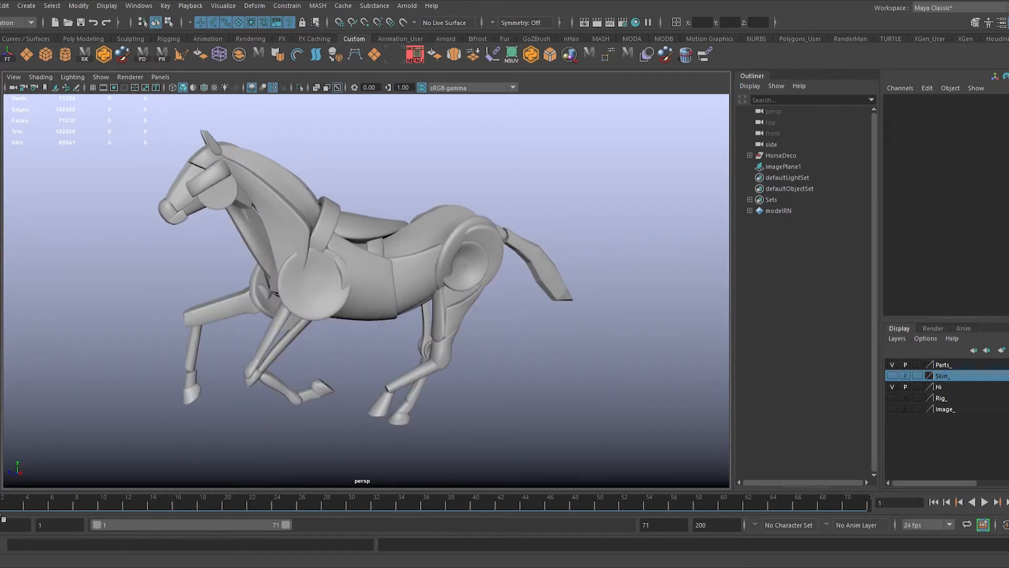
click(150, 505)
click(0, 506)
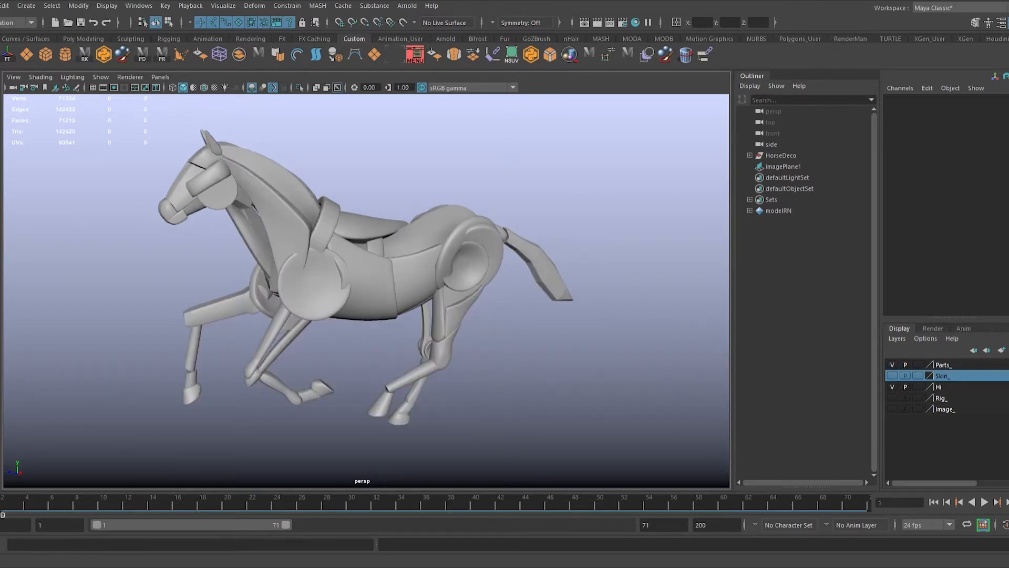
click(147, 509)
click(157, 510)
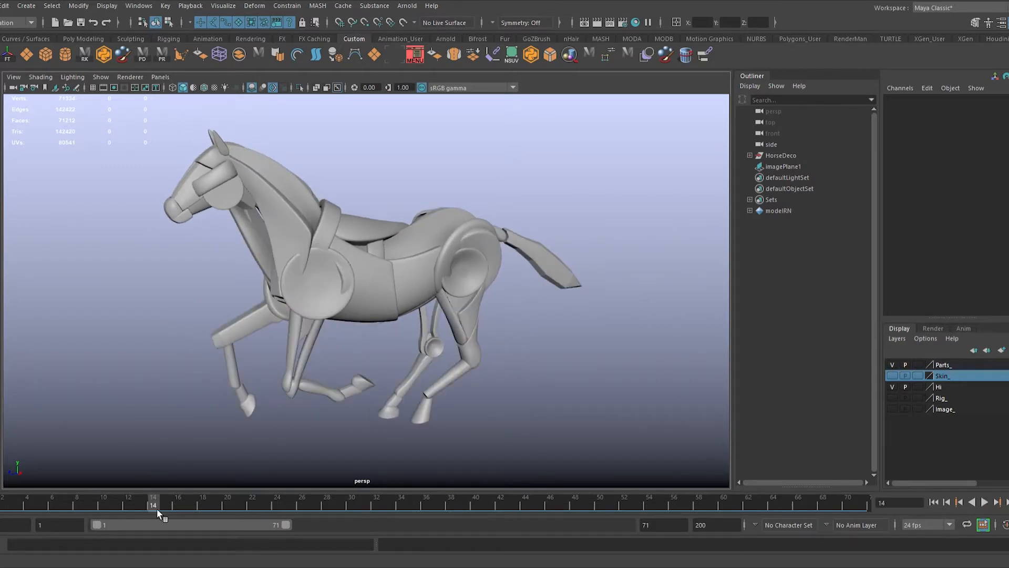
click(1, 510)
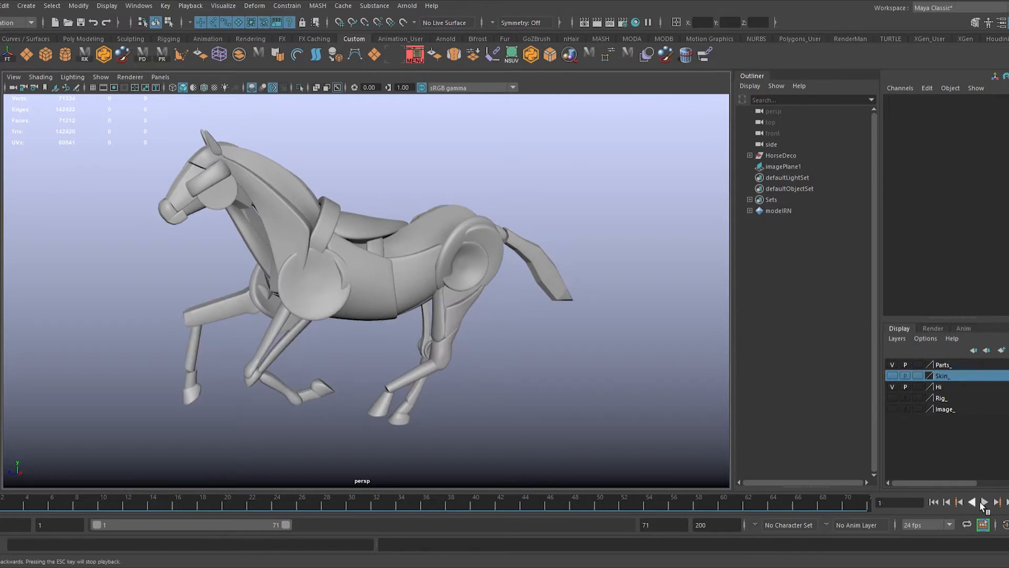
click(992, 503)
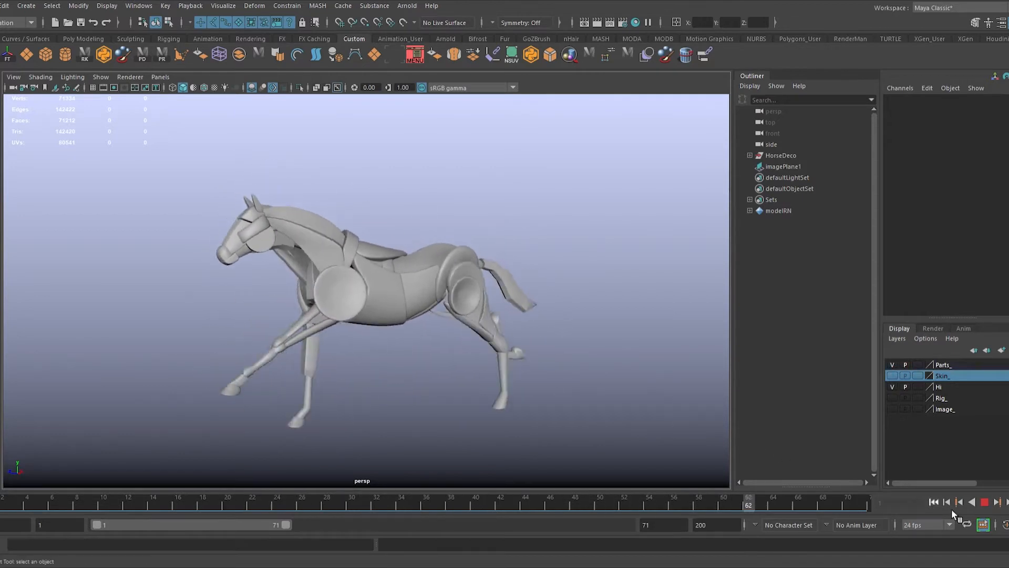
click(985, 502)
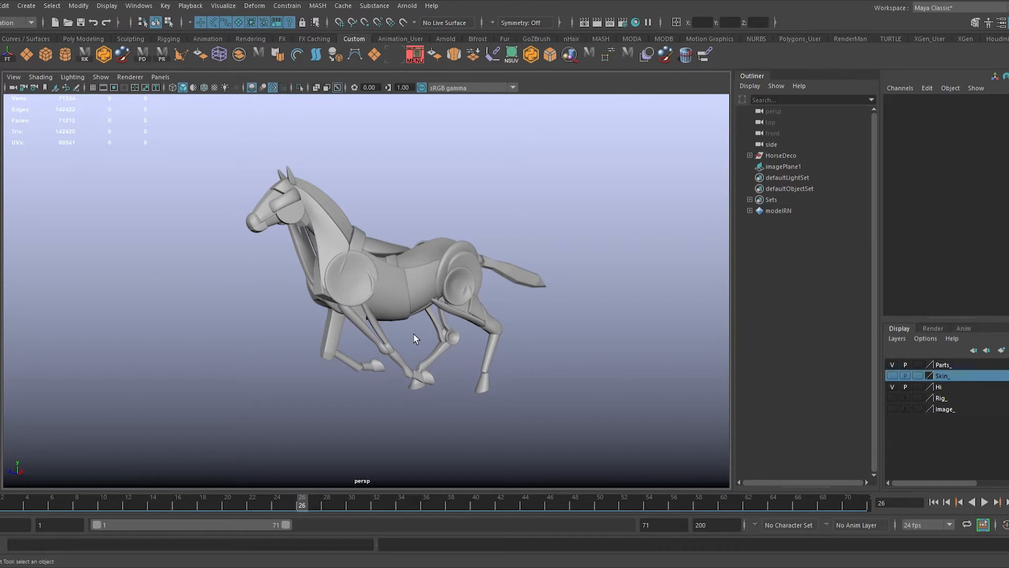
Step: Isolate the throat piece in the viewport, and restore the display of the whole horse
alt+drag(415, 333, 338, 198)
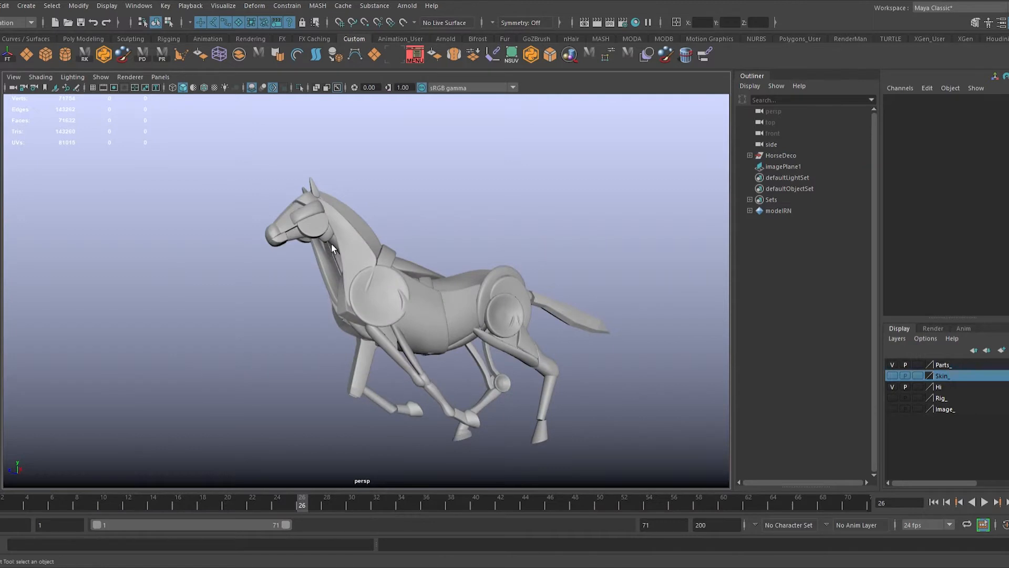
click(332, 249)
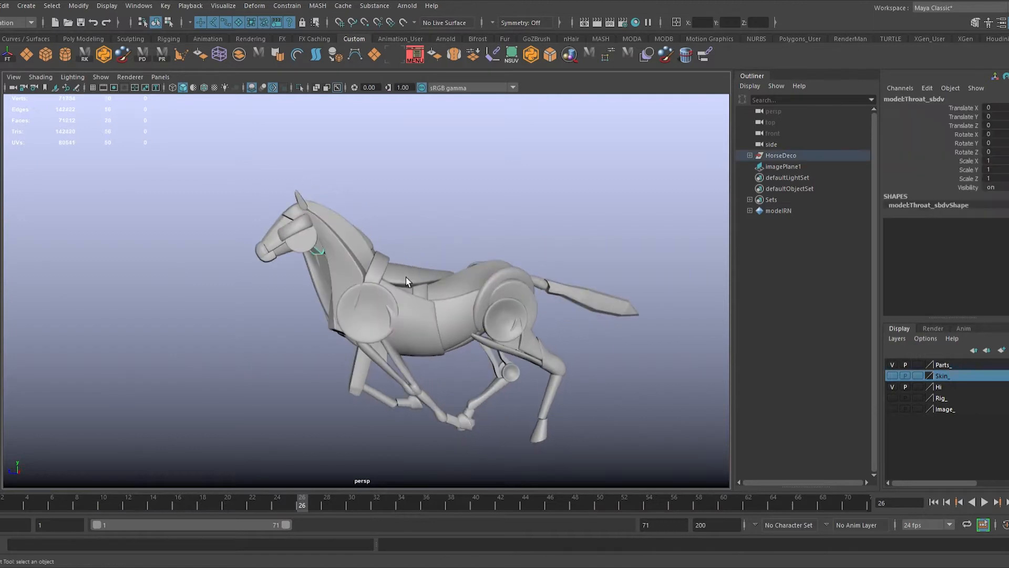
alt+drag(406, 276, 470, 162)
key(ctrl+1)
click(521, 246)
key(ctrl+1)
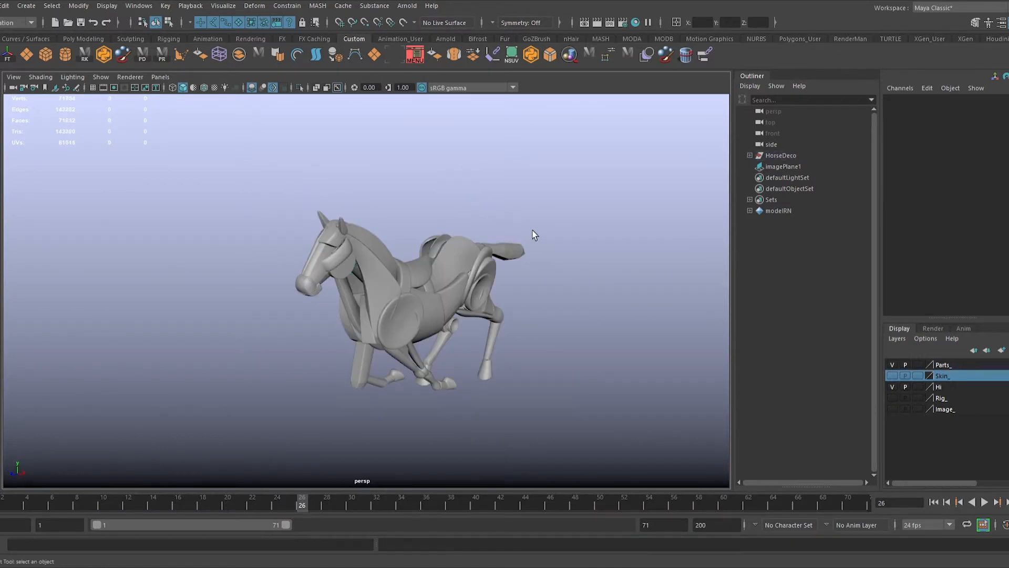
Step: Inspect the horse's separate parts from several angles and check its poses at frames 14 and 19
alt+drag(532, 235, 488, 213)
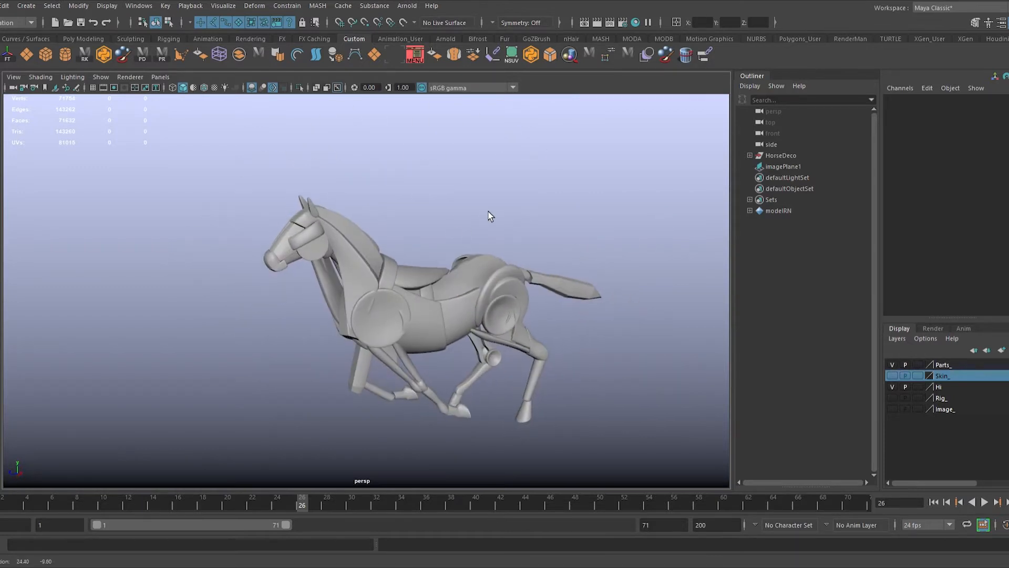
scroll(390, 284, up, 3)
scroll(455, 299, up, 2)
alt+drag(389, 284, 404, 335)
scroll(442, 300, down, 1)
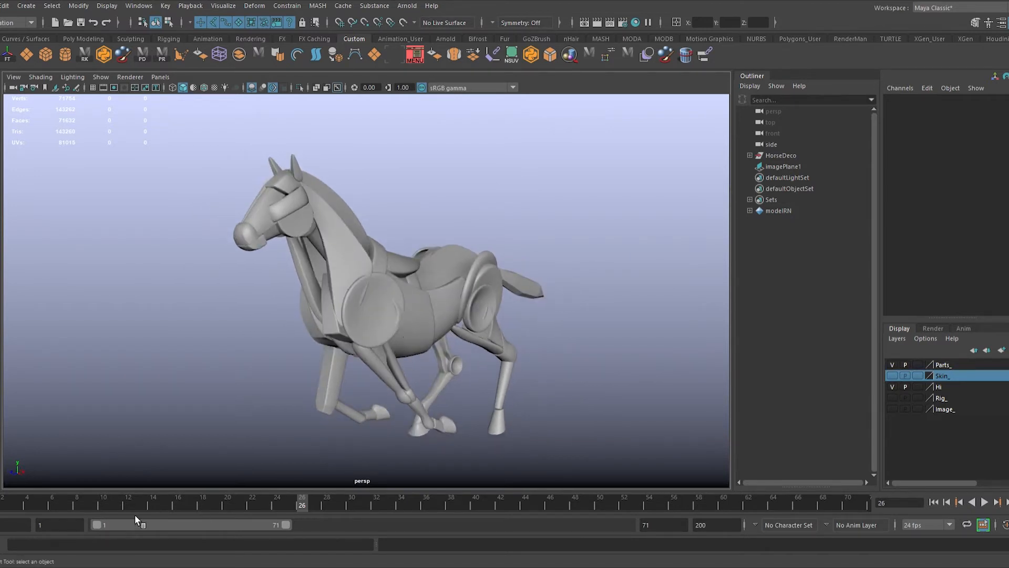
drag(134, 515, 162, 515)
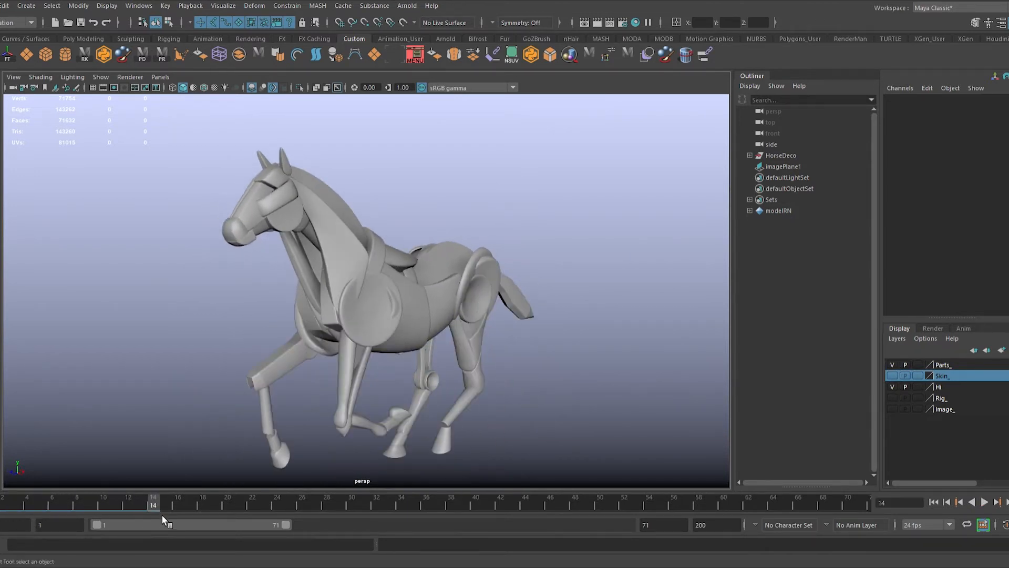
alt+drag(308, 418, 247, 435)
drag(167, 506, 216, 495)
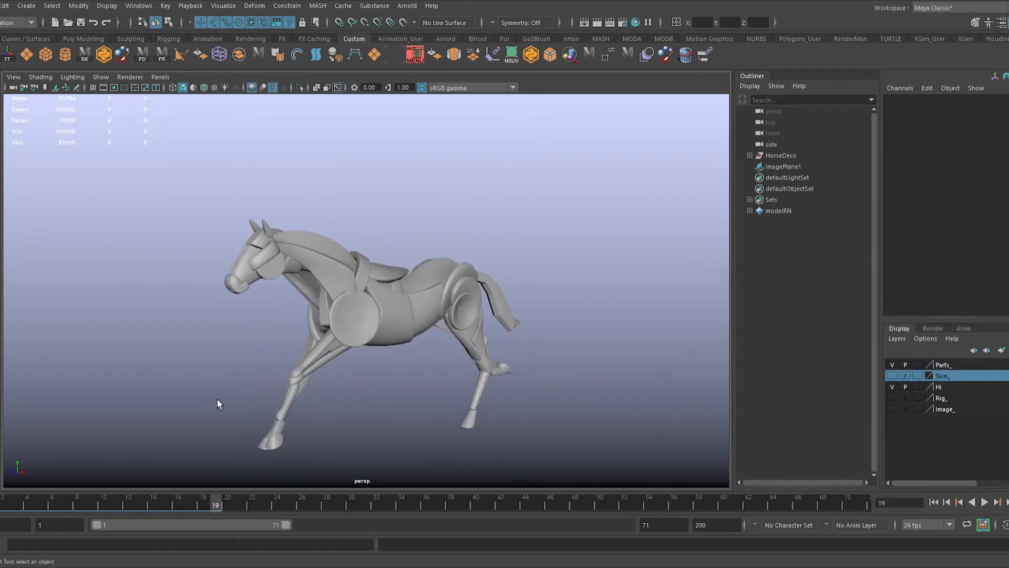
Step: Try rotating all of the horse's parts together at frame 19, and undo the rotation
click(465, 344)
key(e)
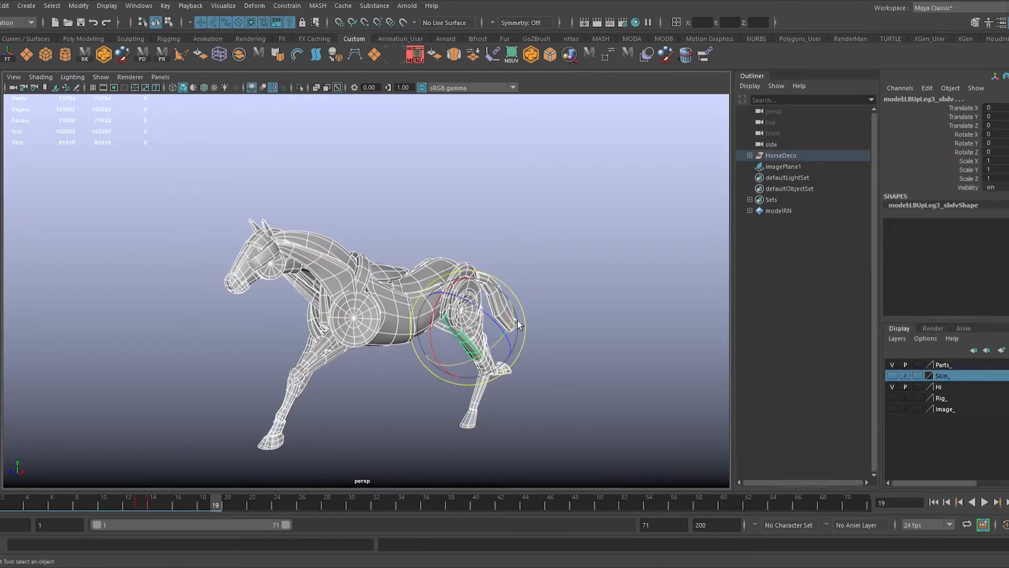
drag(425, 342, 548, 344)
key(ctrl+z)
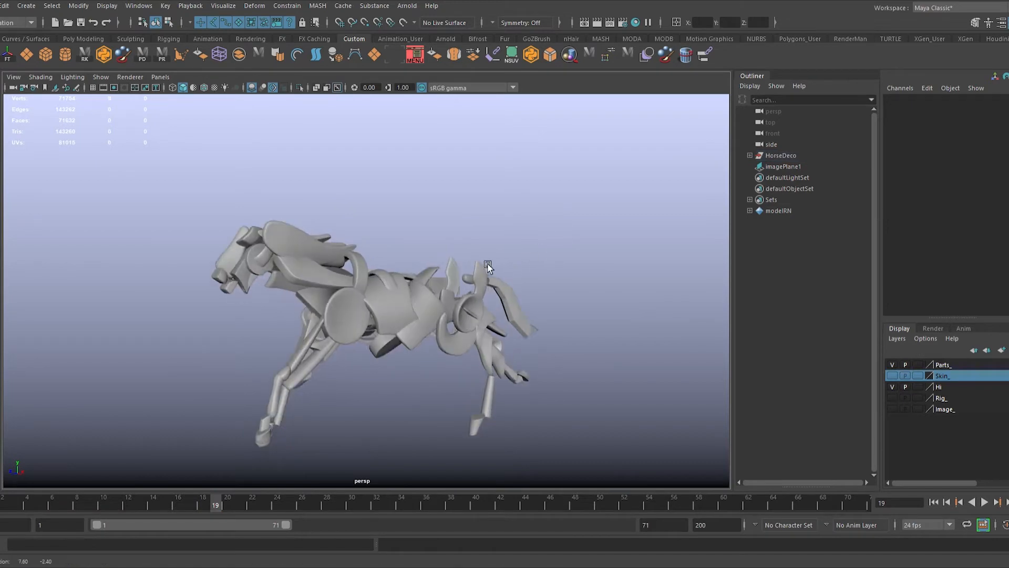
drag(485, 309, 280, 398)
key(ctrl+z)
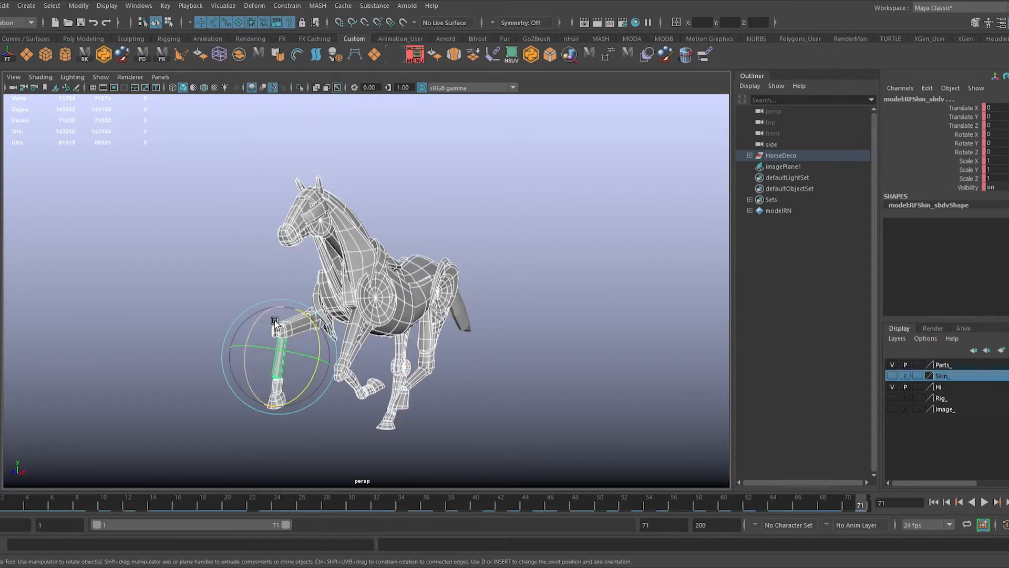
Step: Set Rotate X to 360 for all horse parts at frame 71, and play back the spin
drag(261, 321, 390, 237)
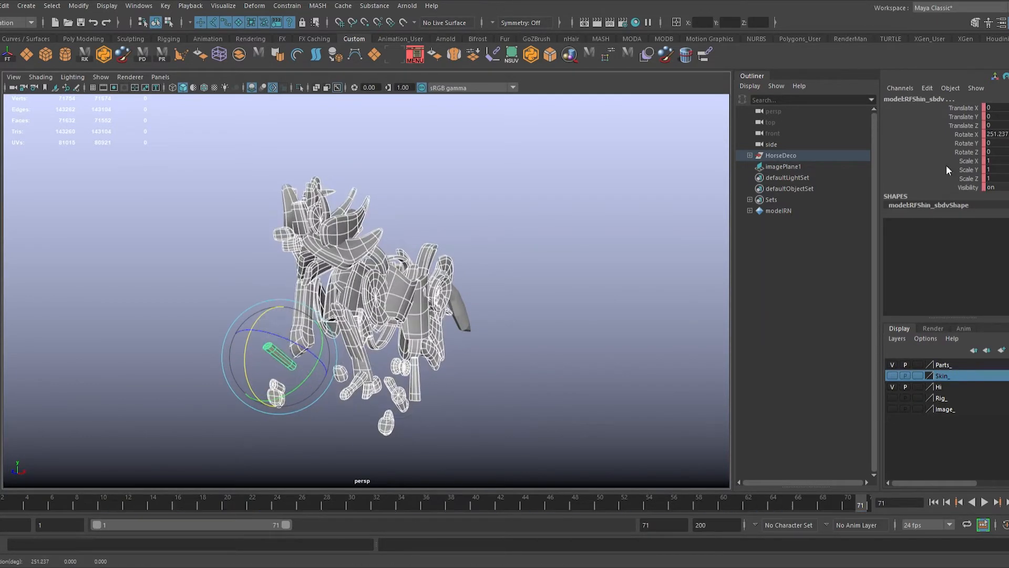
text(360)
key(Return)
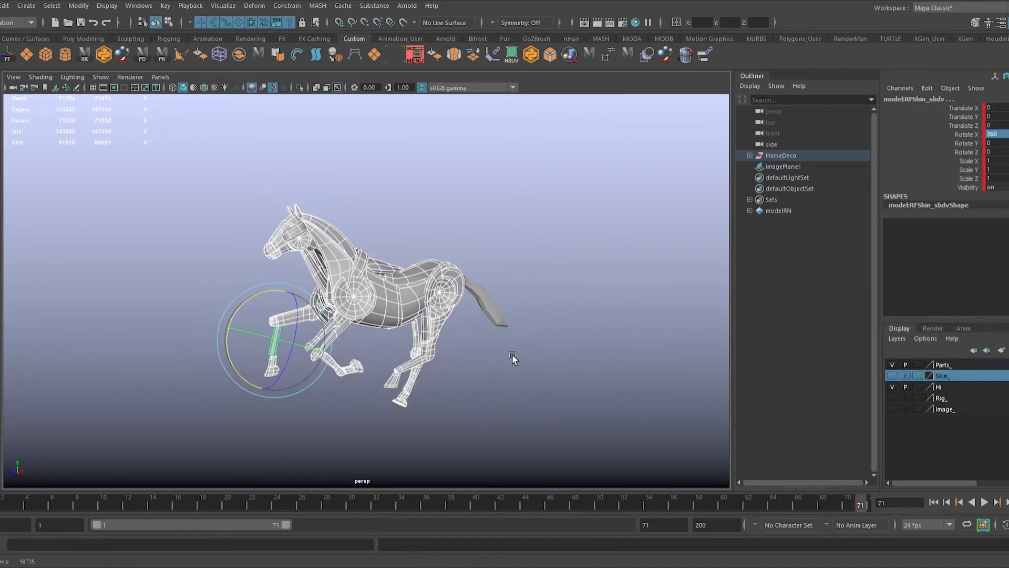
click(532, 359)
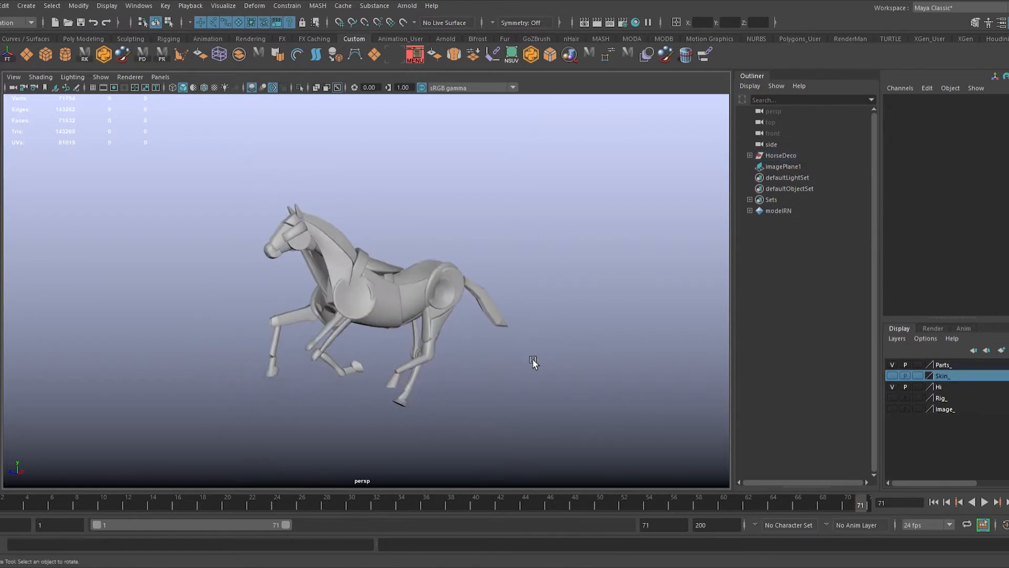
click(985, 502)
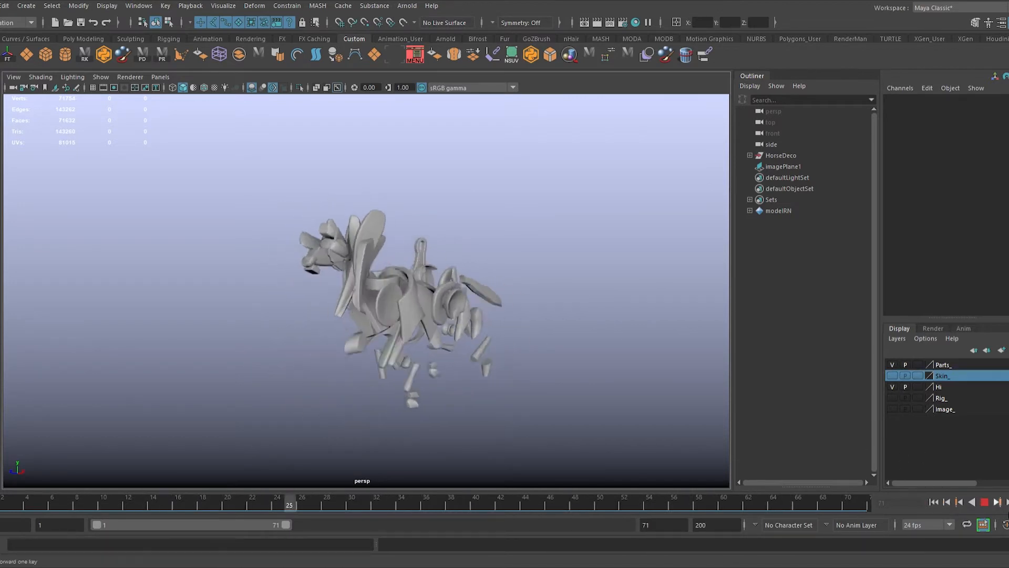
click(985, 503)
Step: Delete the keys at frame 71 for all horse parts, and replay the animation
drag(167, 455, 166, 455)
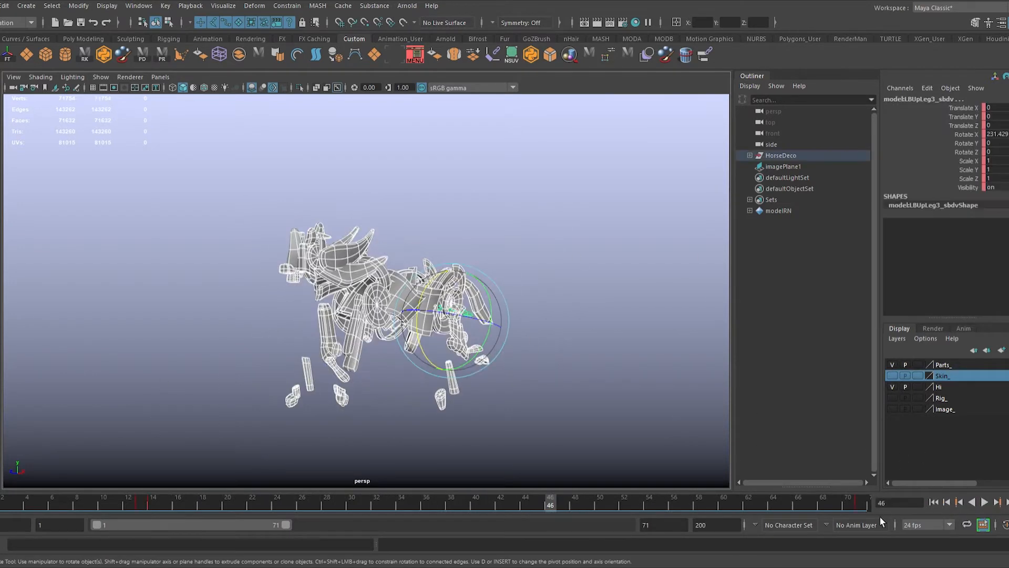
click(863, 507)
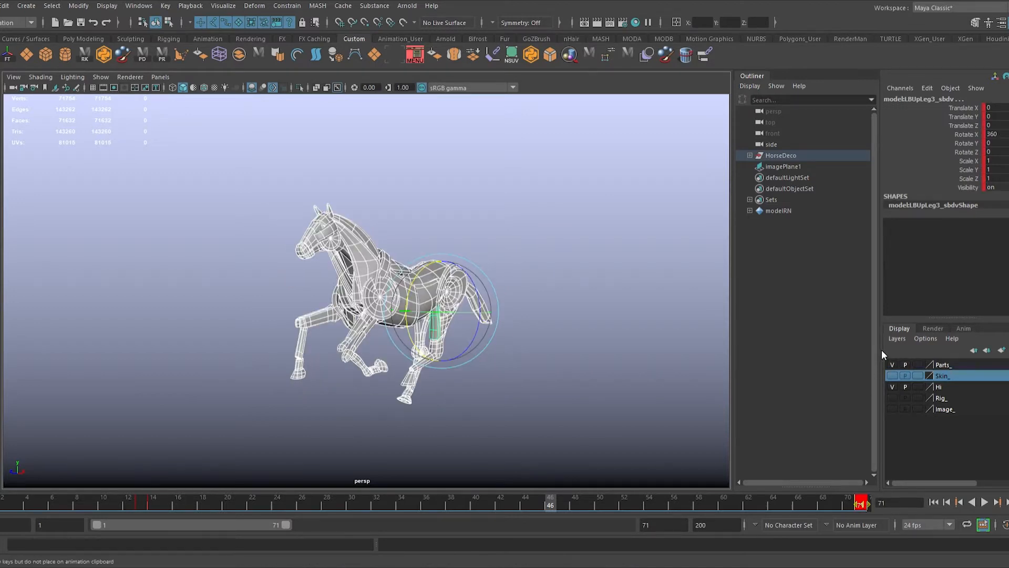
key(alt+v)
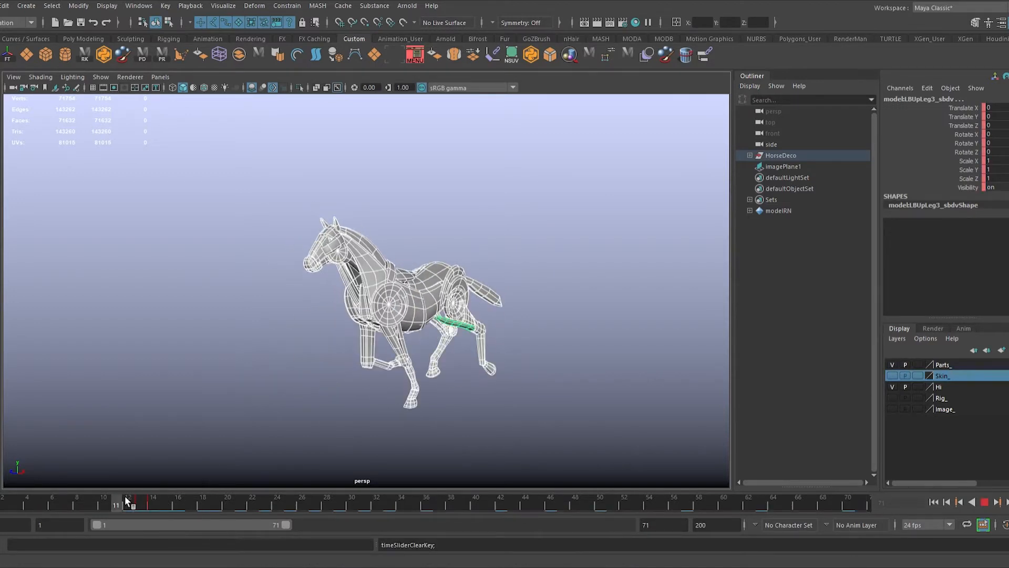
click(92, 507)
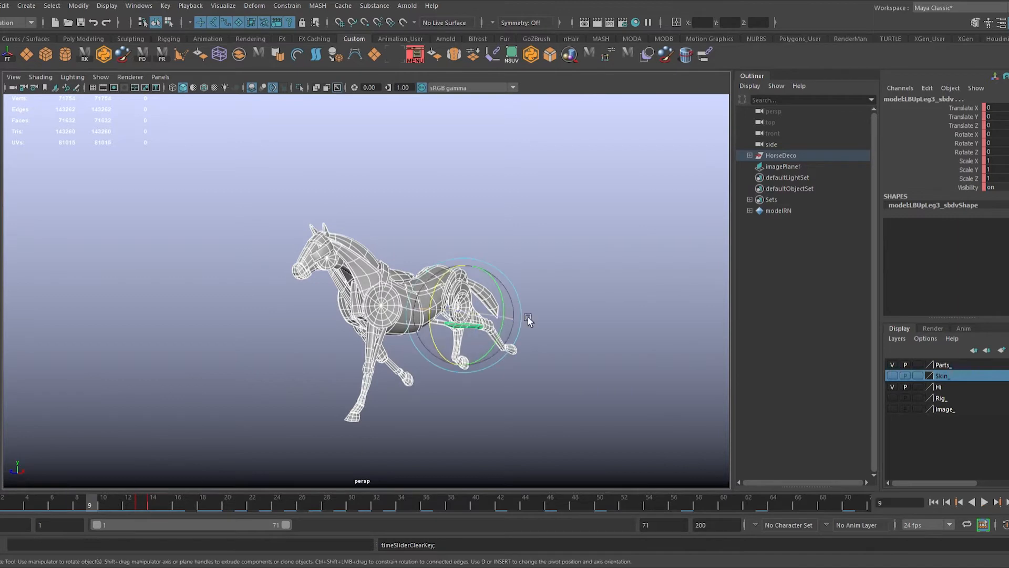
Step: Delete the tail piece's keys across frames 1 to 15
click(490, 312)
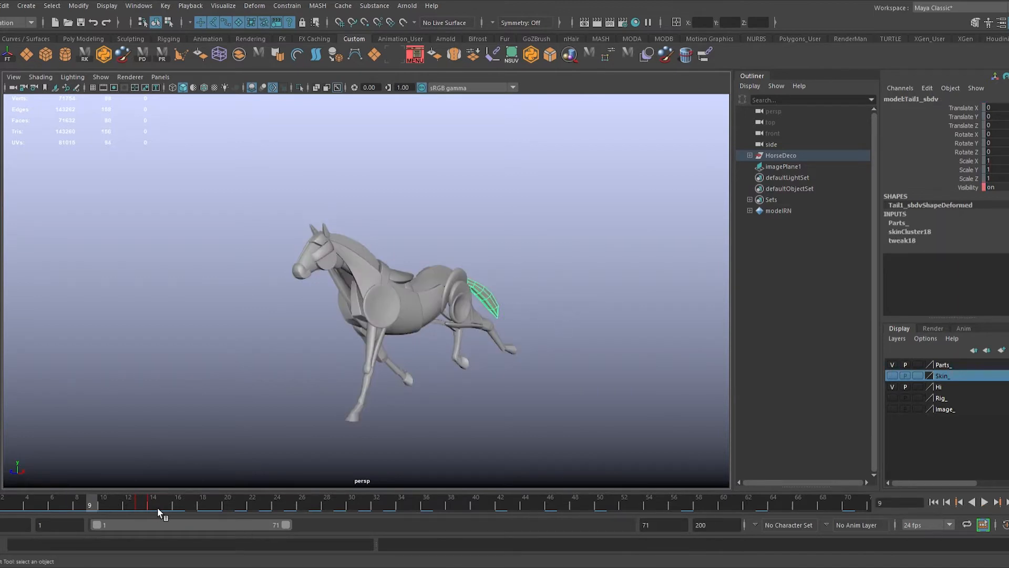
shift+drag(157, 507, 21, 514)
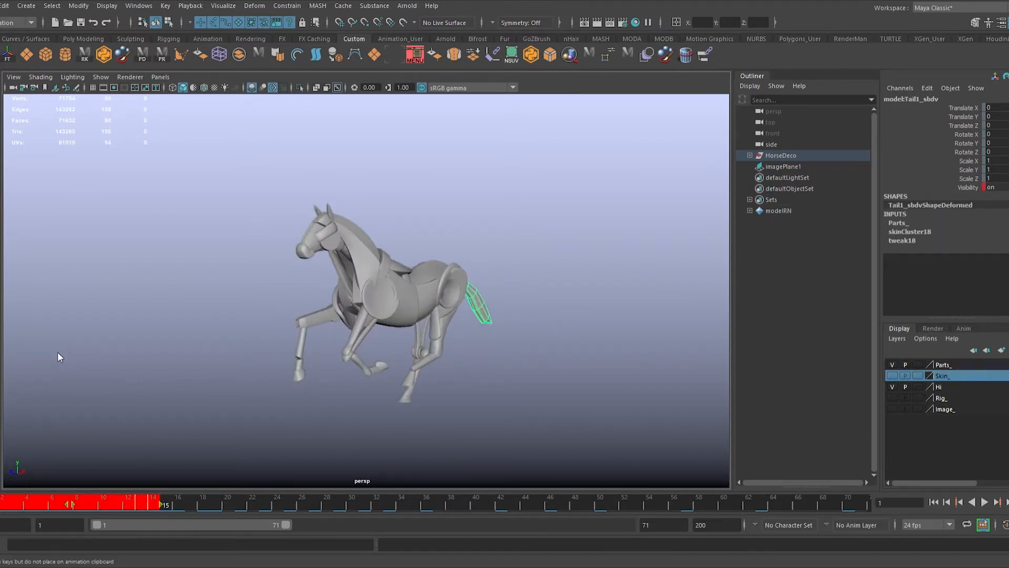
scroll(494, 367, up, 2)
alt+drag(497, 368, 467, 367)
click(468, 367)
Step: Select the muzzle, face and jaw pieces of the horse's head at frame 1
click(344, 260)
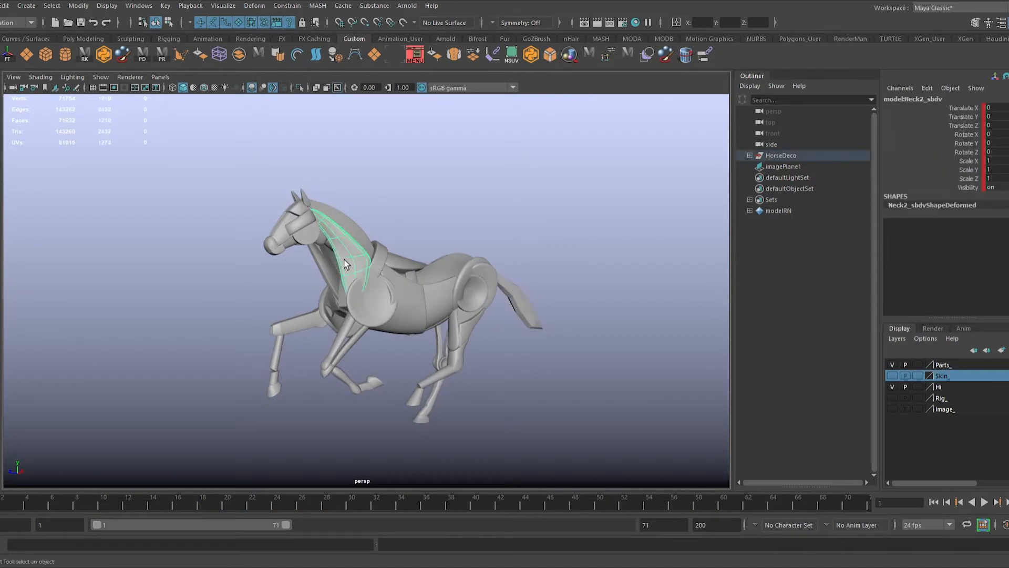
alt+middle_drag(290, 239, 325, 260)
alt+right_drag(324, 260, 408, 312)
alt+middle_drag(408, 312, 436, 266)
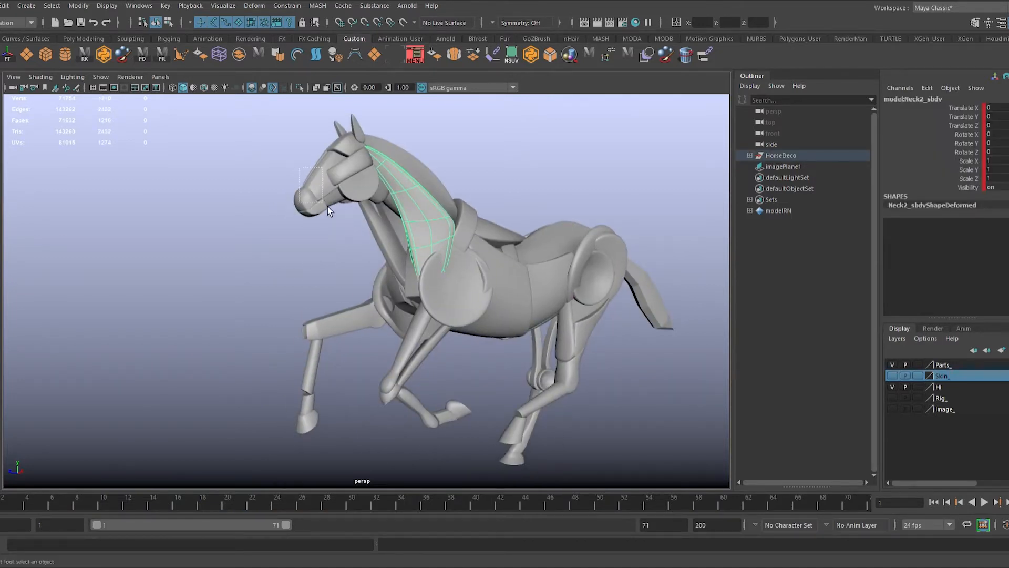
drag(327, 207, 330, 210)
alt+middle_drag(337, 254, 348, 286)
alt+drag(348, 285, 300, 284)
shift+click(326, 222)
alt+drag(325, 223, 362, 224)
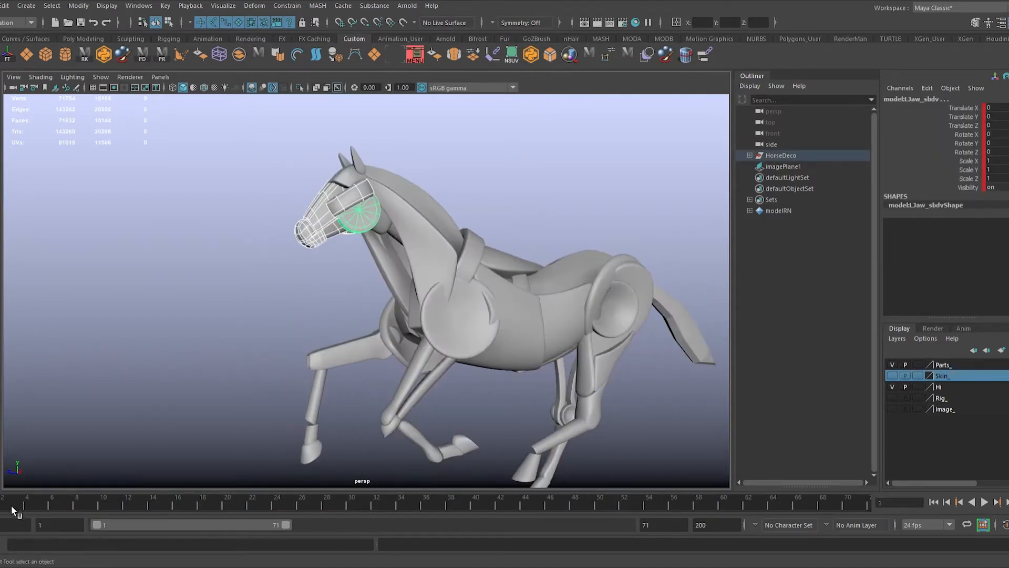
key(alt+v)
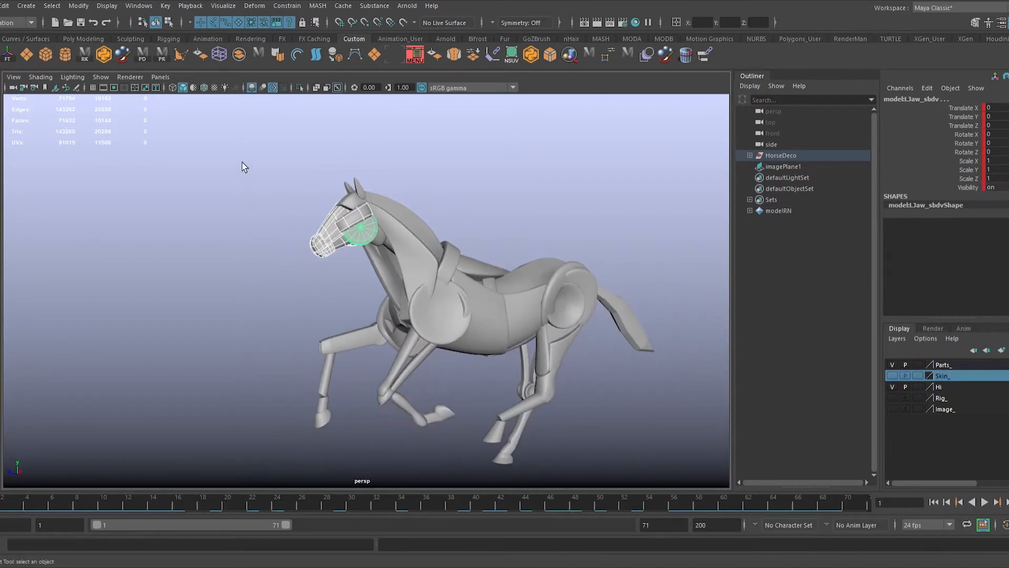
Step: Delete all keys of every horse part across frames 1 to 71
drag(244, 167, 715, 518)
shift+drag(863, 504, 1, 503)
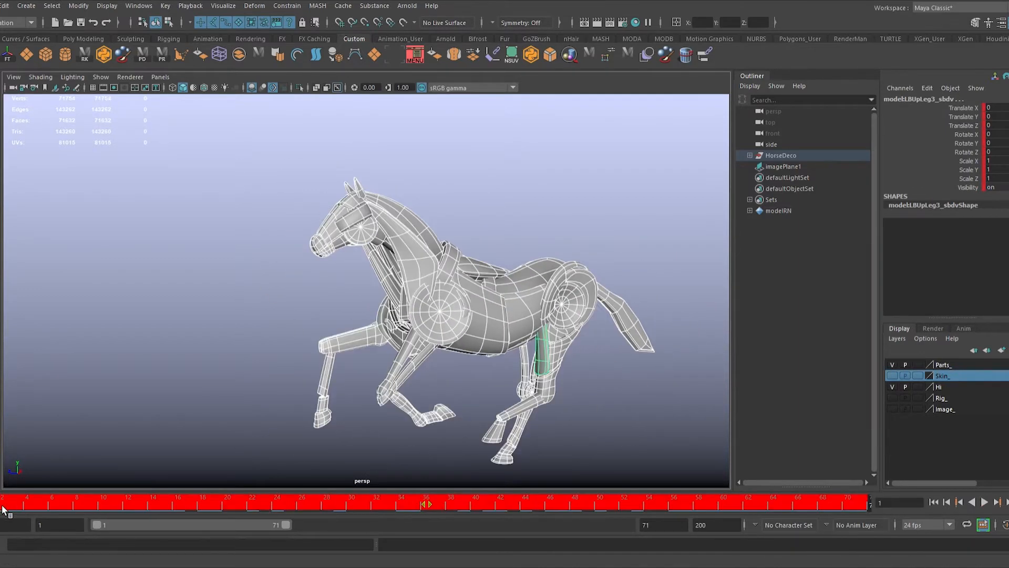
key(Delete)
Step: Select the horse's head pieces, leaving out the ears and neck, key them at frame 1, and advance to frame 71
drag(363, 277, 365, 278)
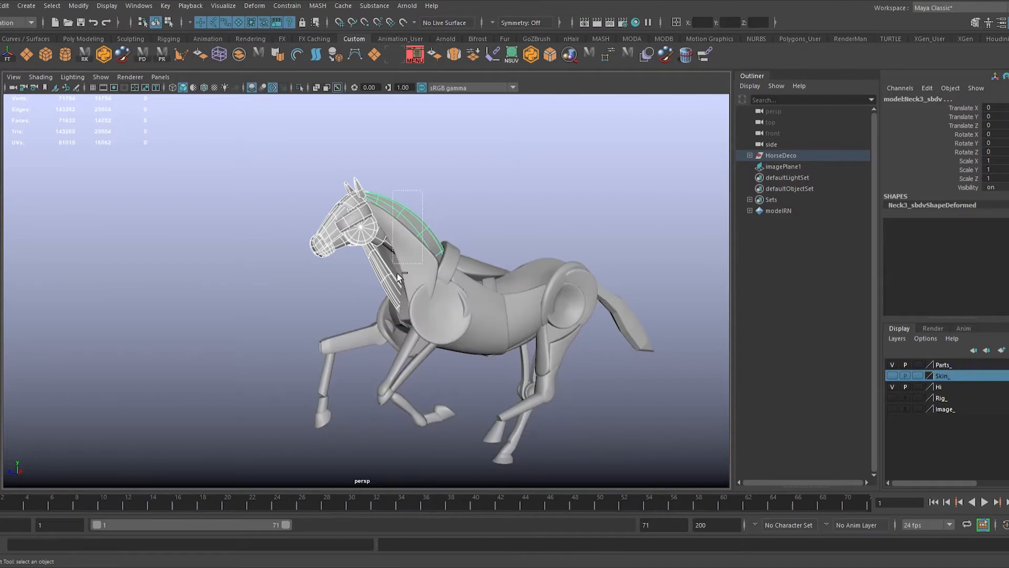
scroll(464, 305, up, 5)
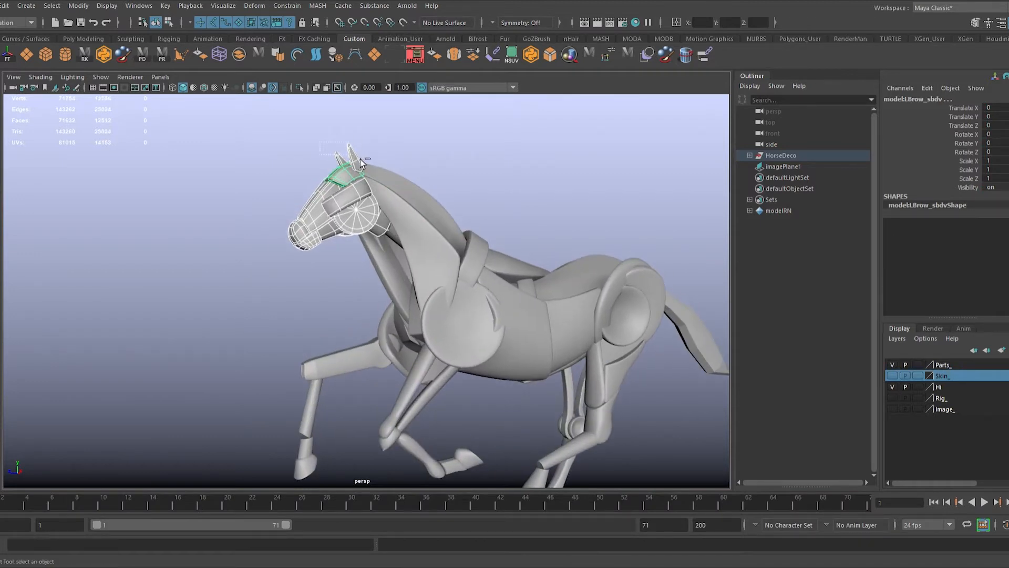
ctrl+drag(361, 159, 359, 159)
alt+drag(359, 159, 367, 195)
alt+middle_drag(376, 173, 356, 227)
alt+right_drag(355, 227, 380, 305)
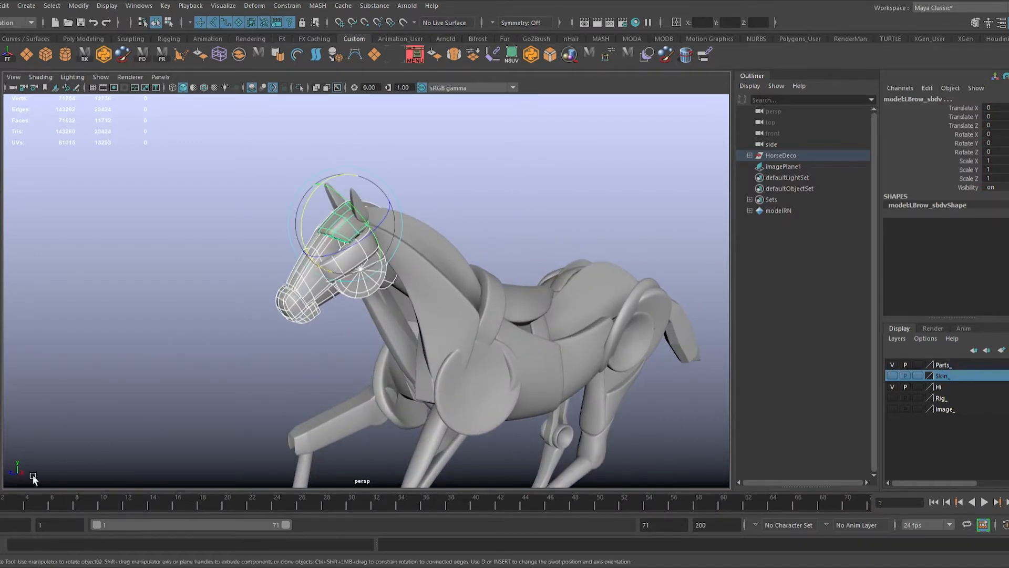
drag(482, 512, 955, 510)
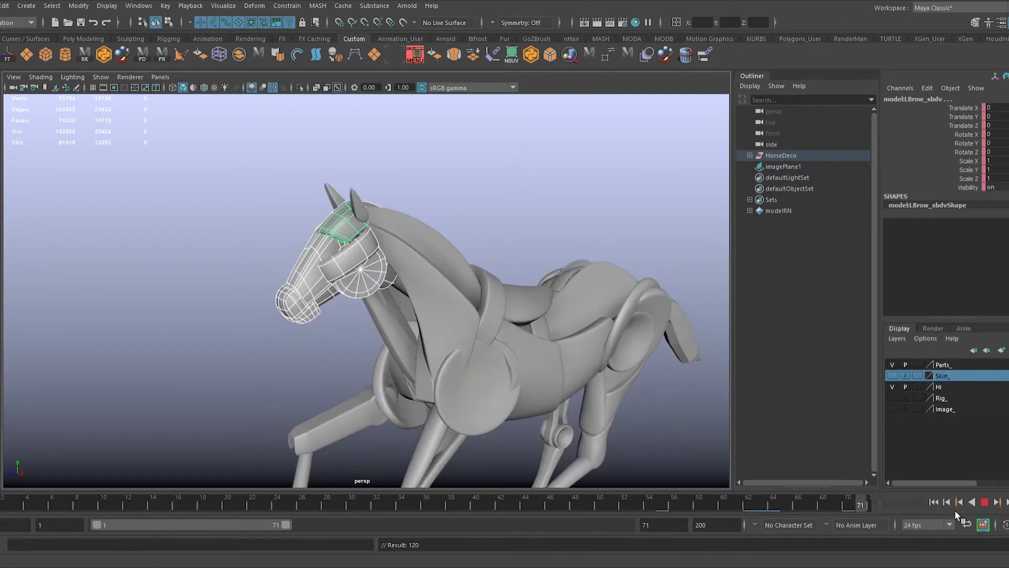
Step: Try to rotate all selected head pieces together at frame 71, and undo the rotation
drag(305, 280, 300, 247)
key(ctrl+z)
alt+right_drag(297, 242, 418, 276)
alt+drag(418, 277, 402, 303)
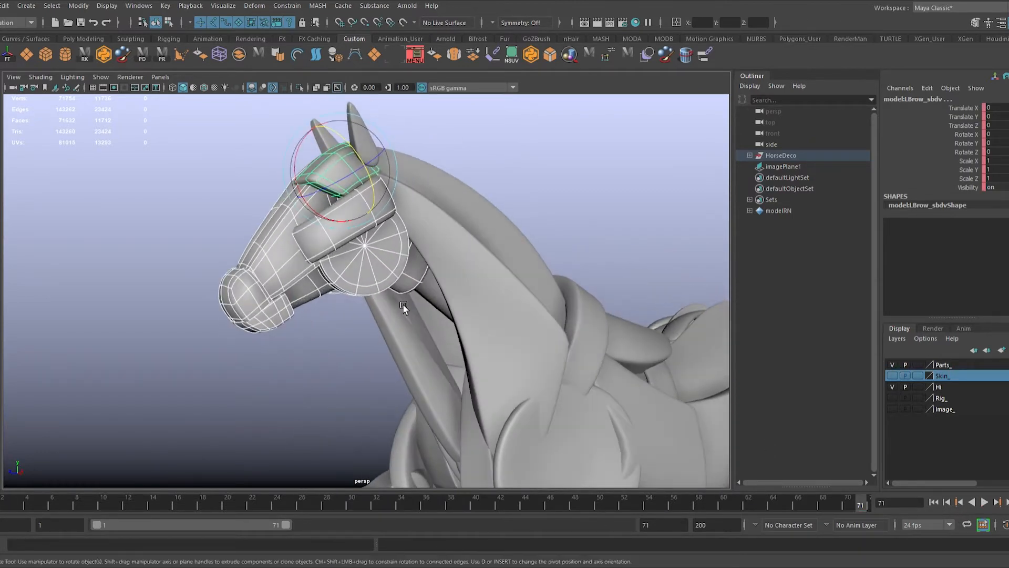
alt+middle_drag(324, 281, 348, 283)
alt+drag(383, 316, 354, 259)
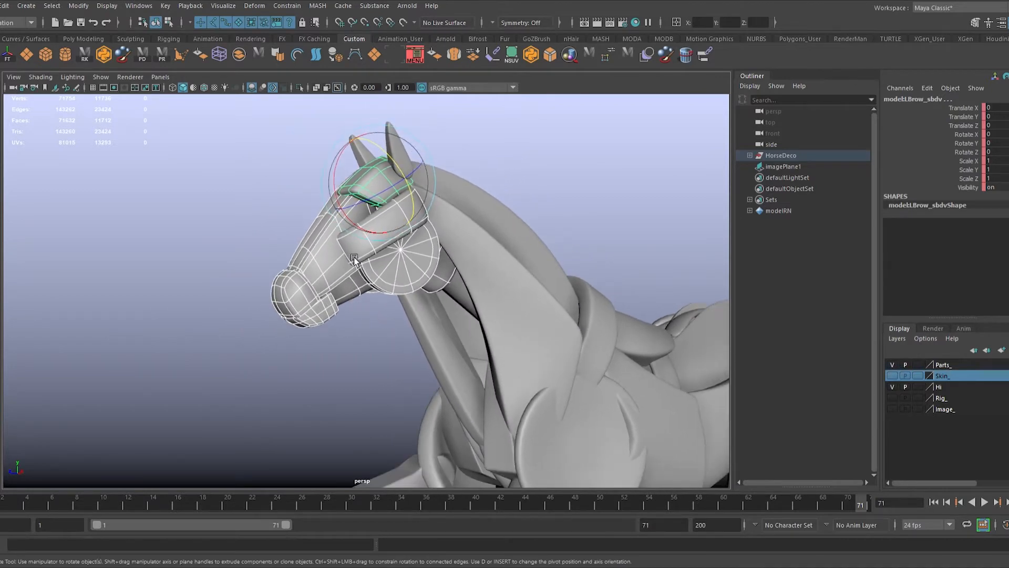
drag(346, 196, 456, 179)
key(ctrl+z)
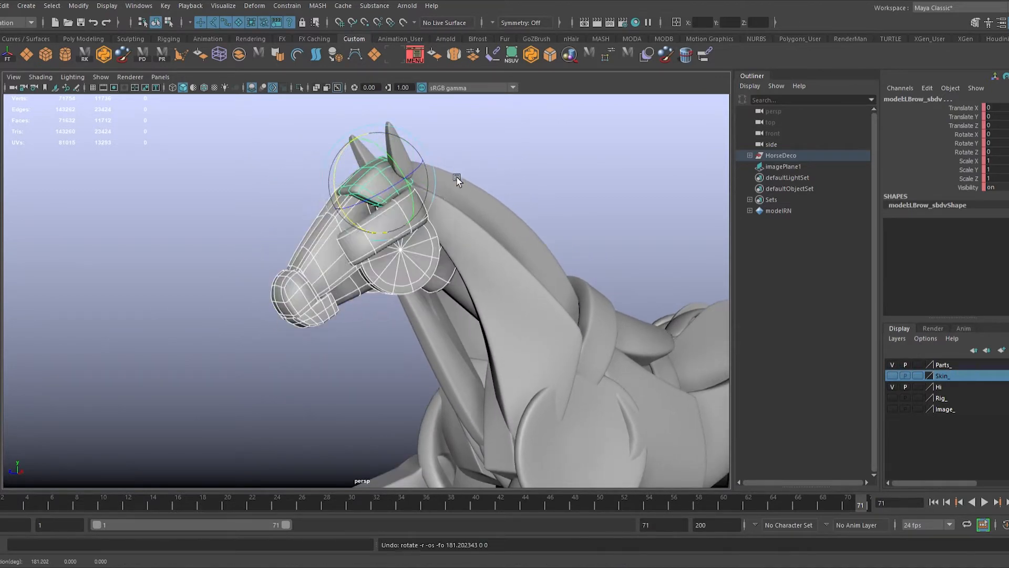
Step: Set the left face piece's Rotate Y to -360 at frame 71
key(q)
click(323, 268)
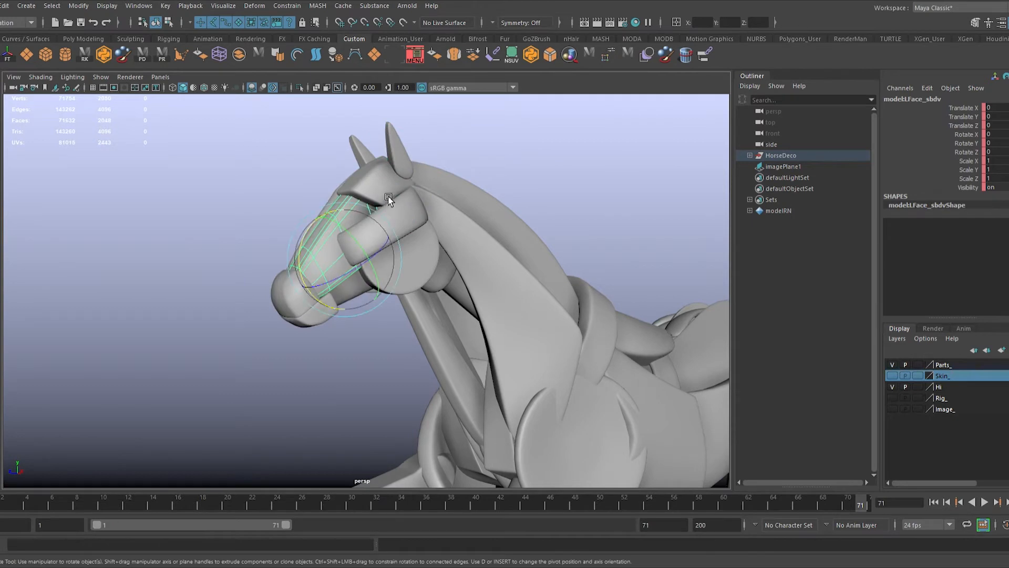
drag(370, 246, 235, 233)
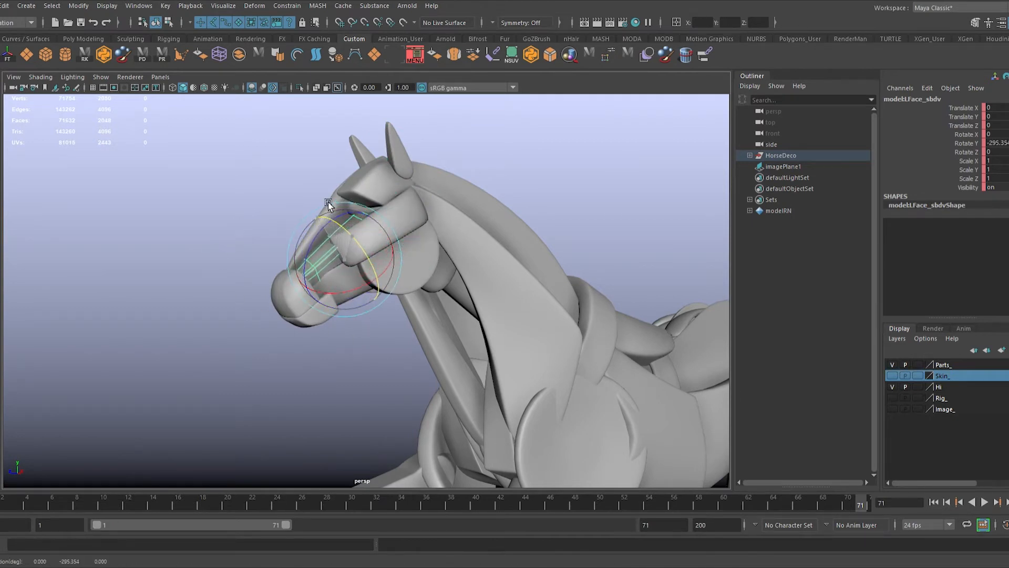
drag(328, 201, 418, 219)
key(ctrl+z)
drag(359, 241, 341, 371)
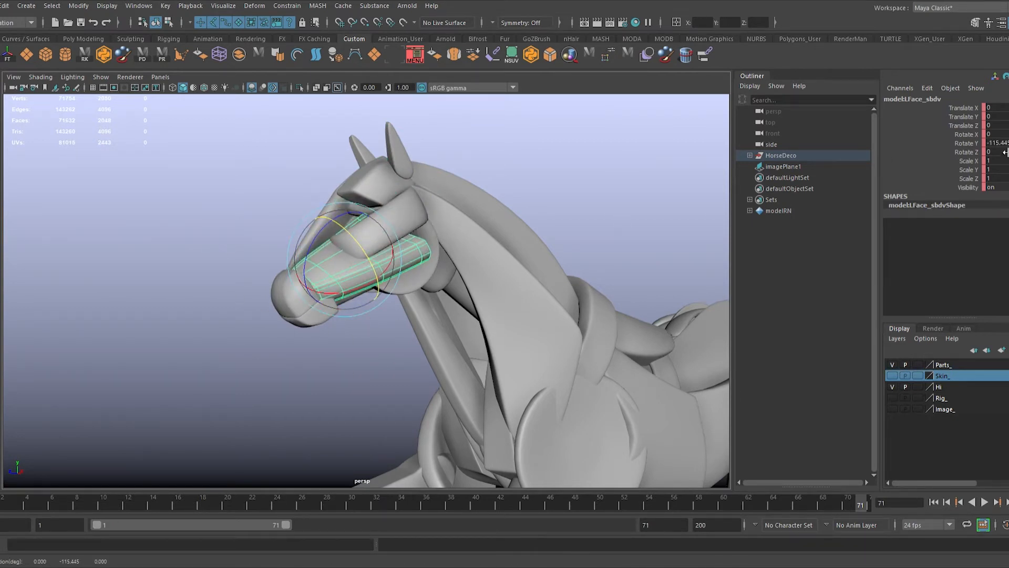
text(-360)
key(Return)
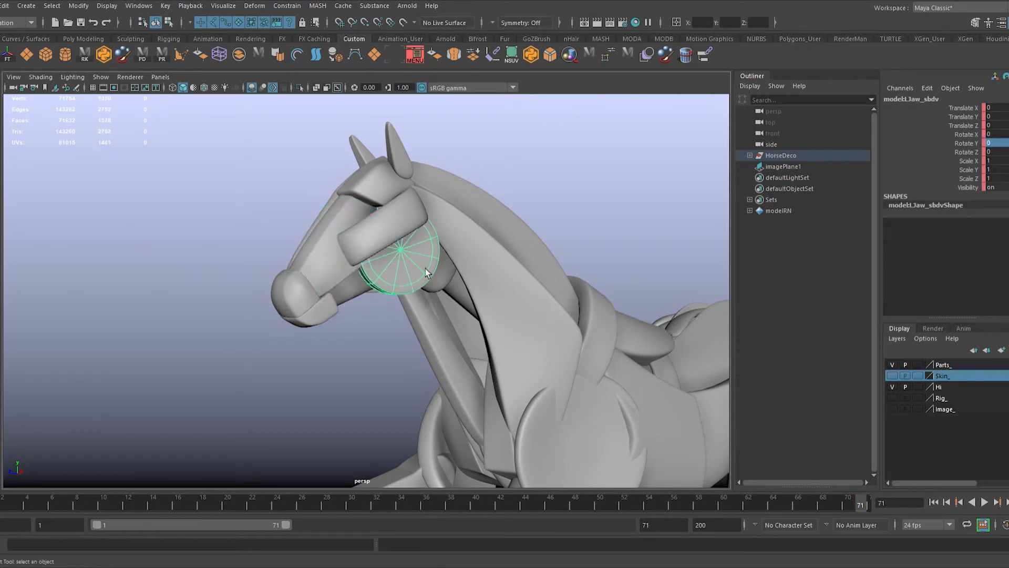
Step: Set the left jaw disc's Rotate X to 360 at frame 71, and play back the animation
mouse_move(373, 285)
mouse_down()
mouse_move(371, 234)
mouse_move(374, 301)
mouse_up()
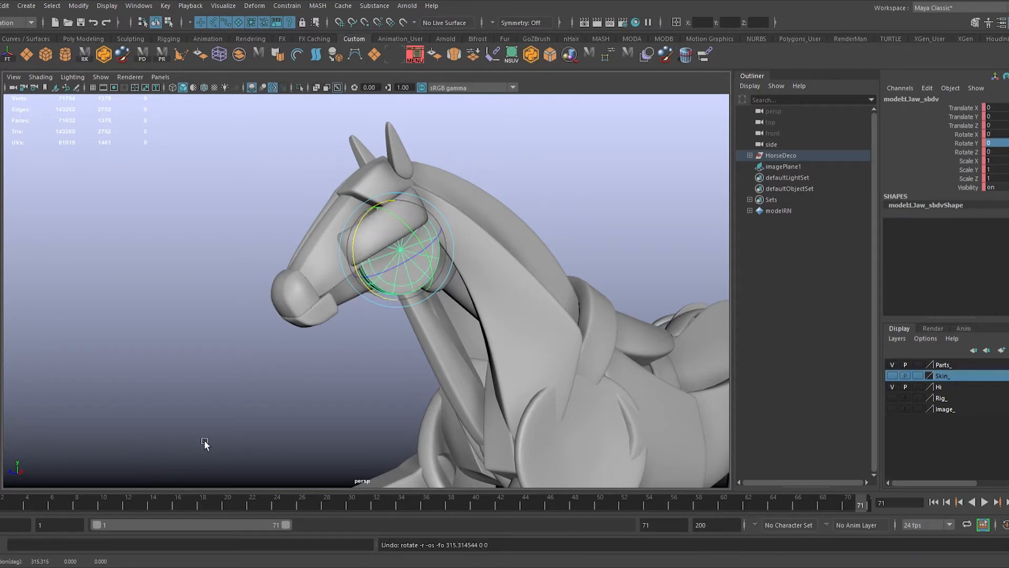
drag(366, 250, 413, 353)
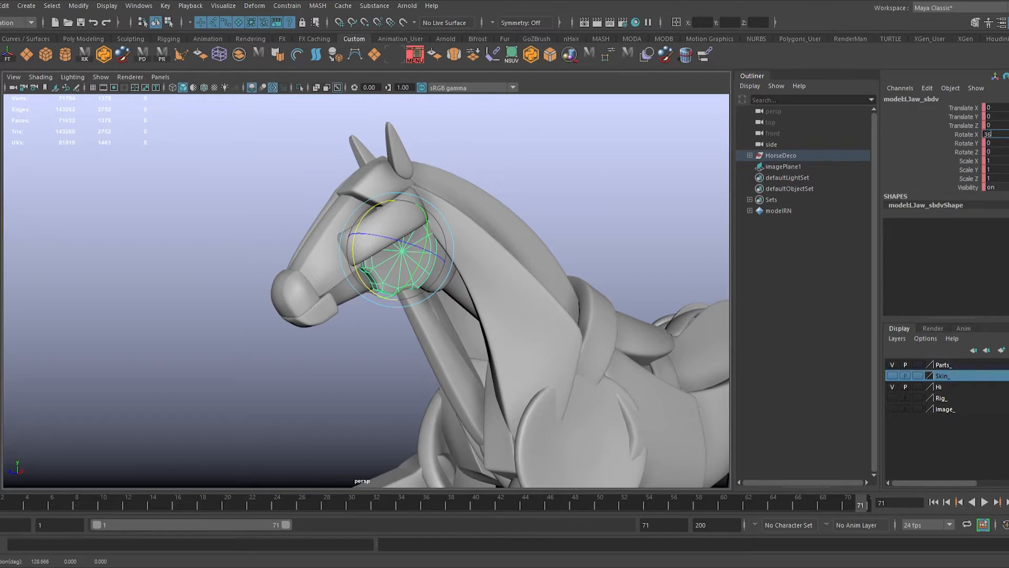
key(alt+v)
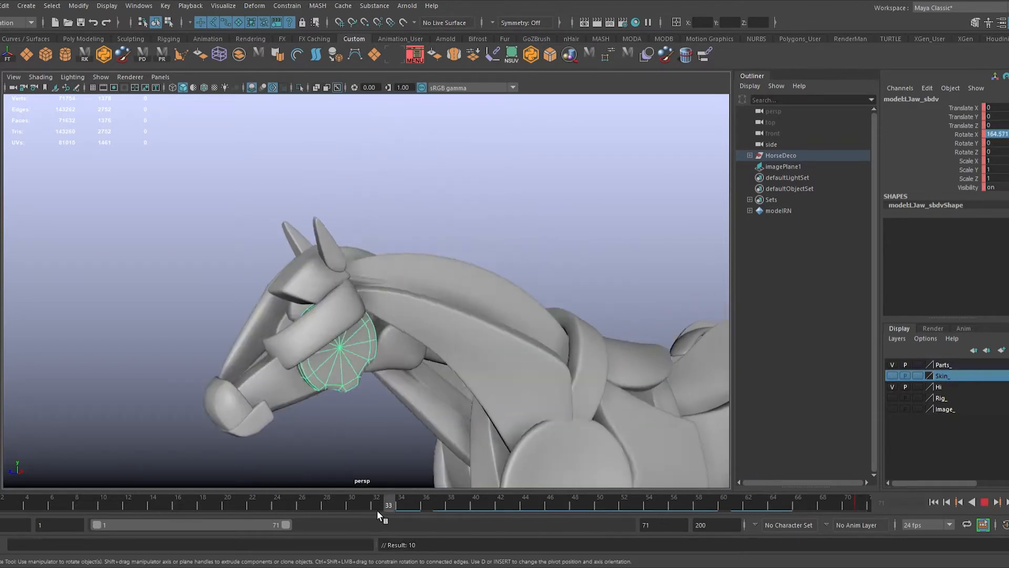
scroll(326, 405, down, 2)
Step: Set the left cheek piece's Rotate Z to 360 at frame 71, and play back the animation
key(q)
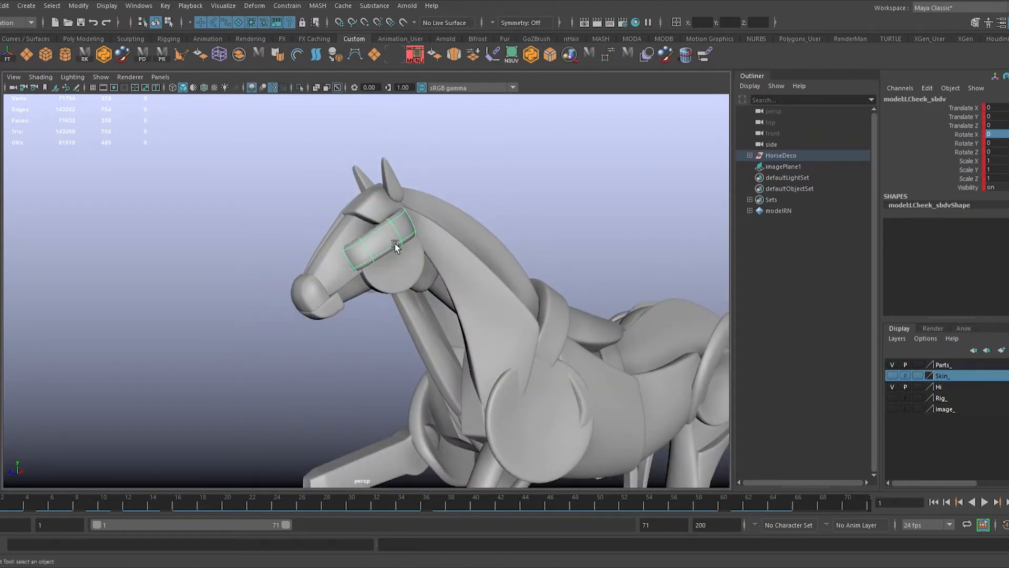
key(e)
alt+drag(395, 247, 415, 309)
alt+drag(415, 309, 108, 374)
key(ctrl+z)
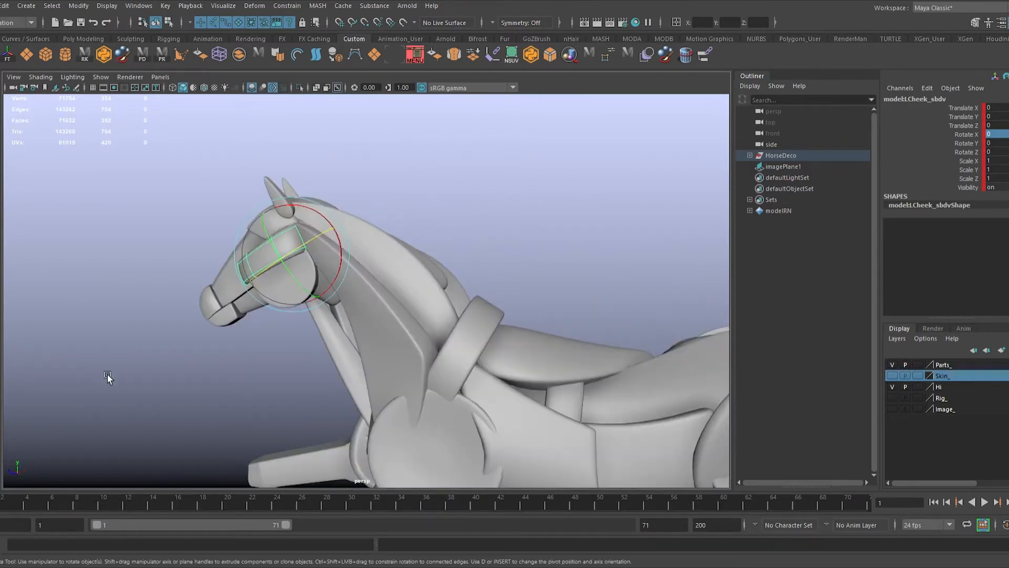
click(865, 507)
alt+drag(327, 350, 408, 210)
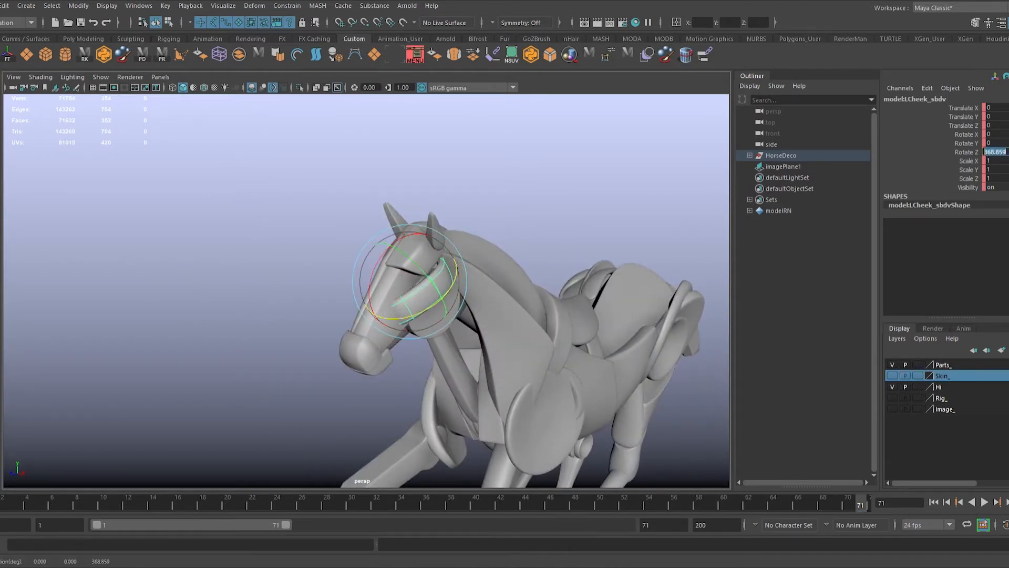
key(alt+v)
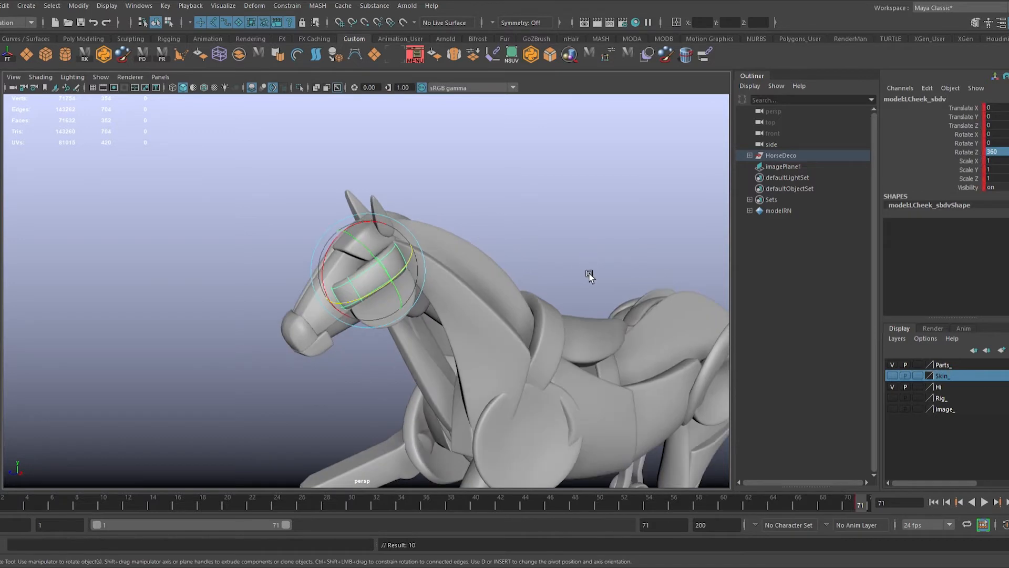
click(87, 346)
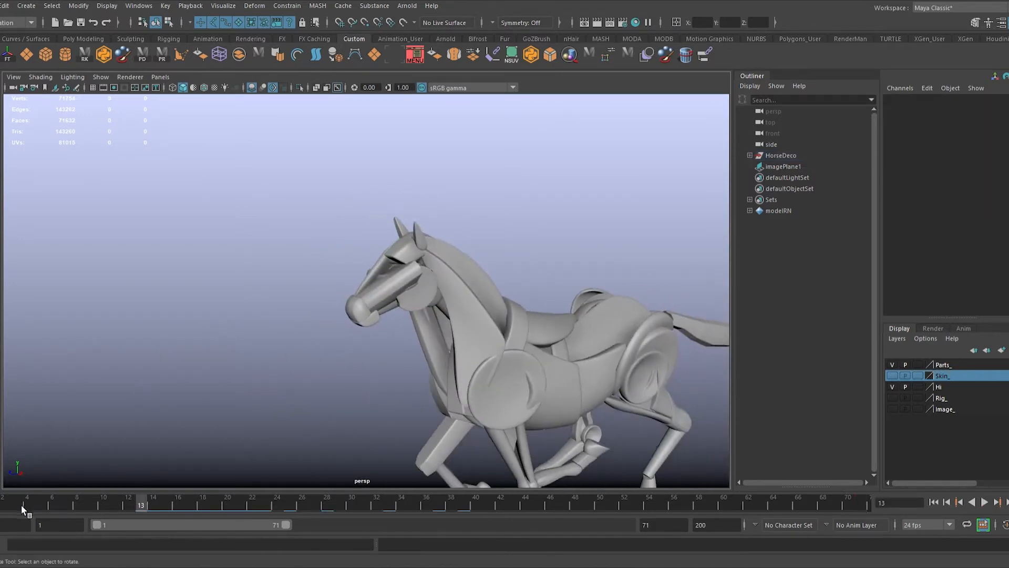
key(alt+v)
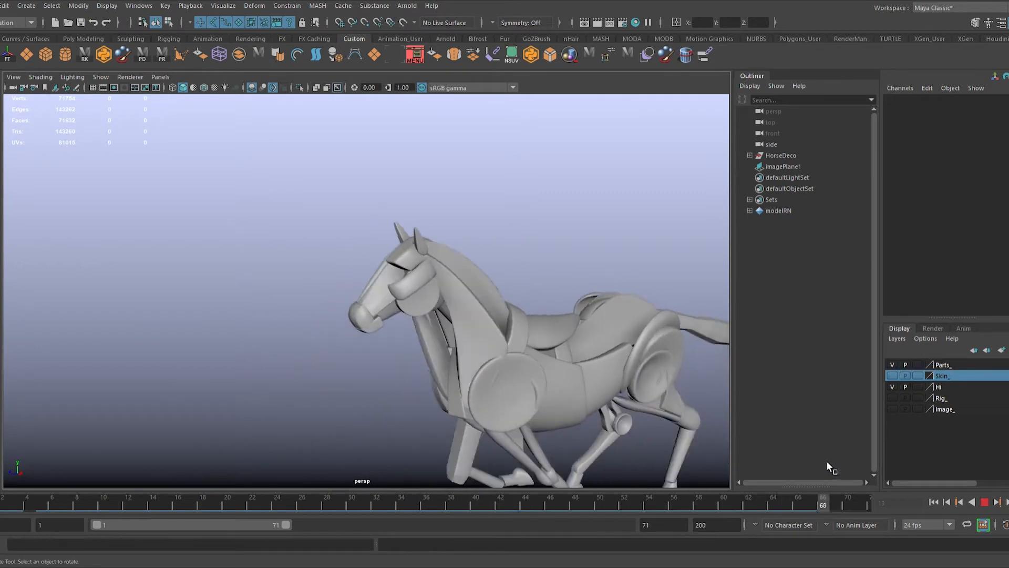
Step: Try rotating the right face piece about its X axis at frame 71
click(365, 273)
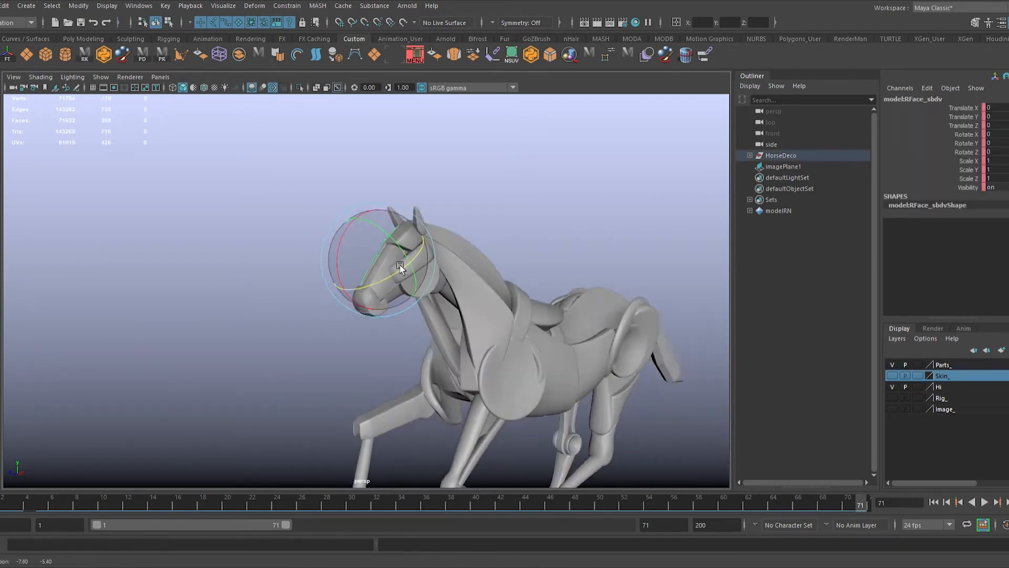
alt+drag(365, 273, 427, 226)
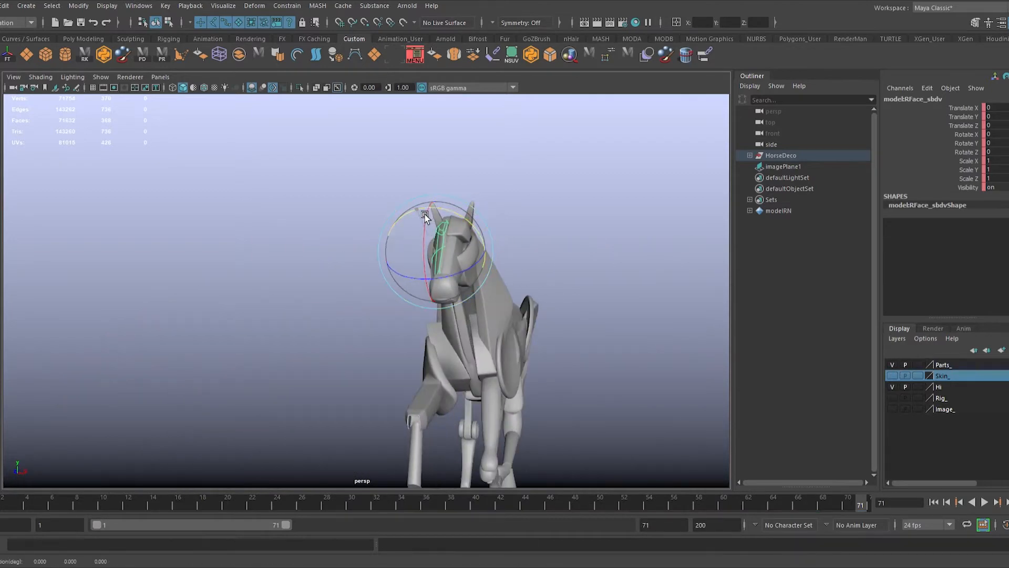
alt+drag(364, 184, 354, 280)
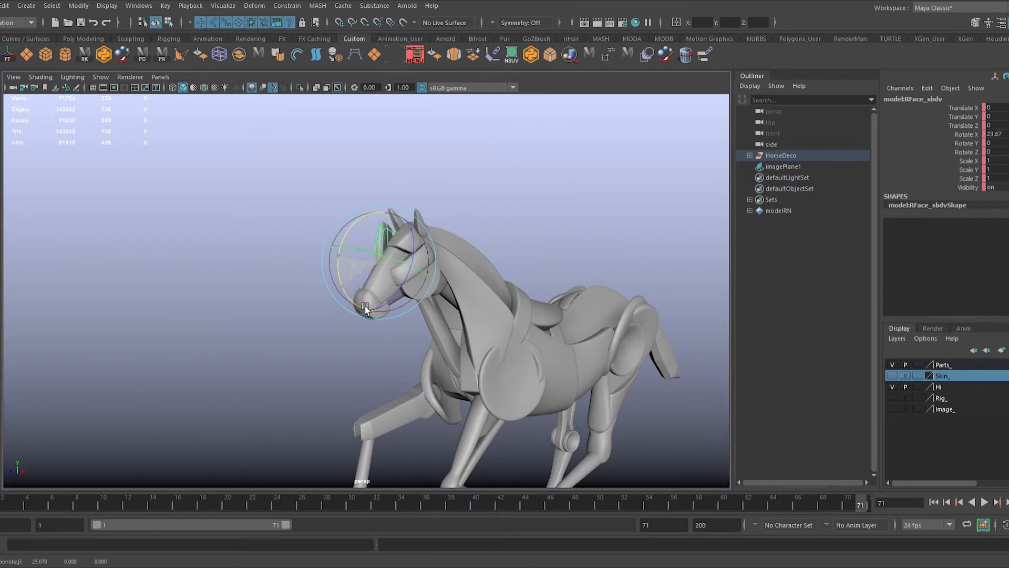
drag(474, 225, 468, 231)
alt+drag(429, 294, 393, 310)
key(ctrl+z)
drag(321, 233, 498, 274)
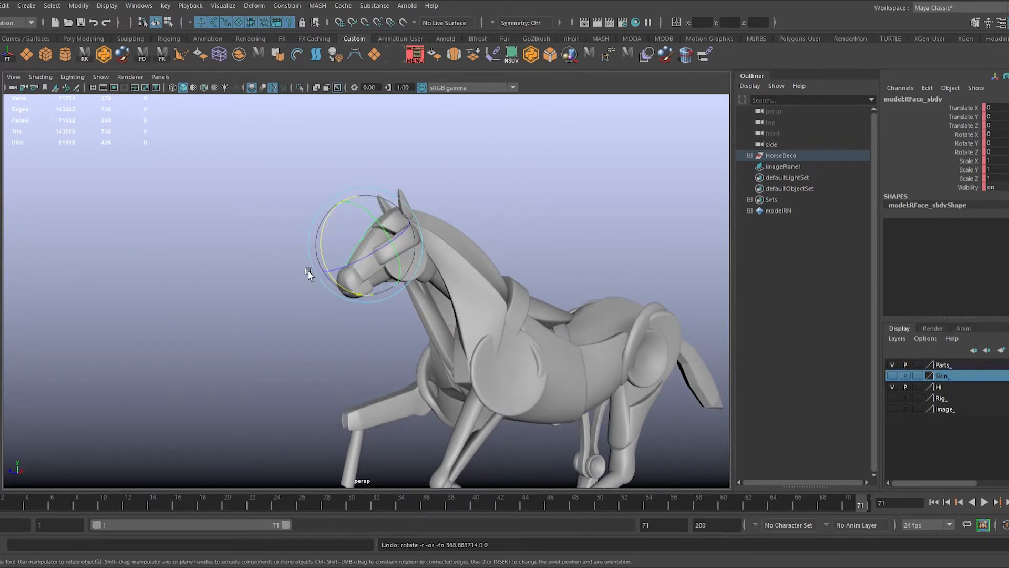
drag(308, 270, 334, 263)
key(ctrl+z)
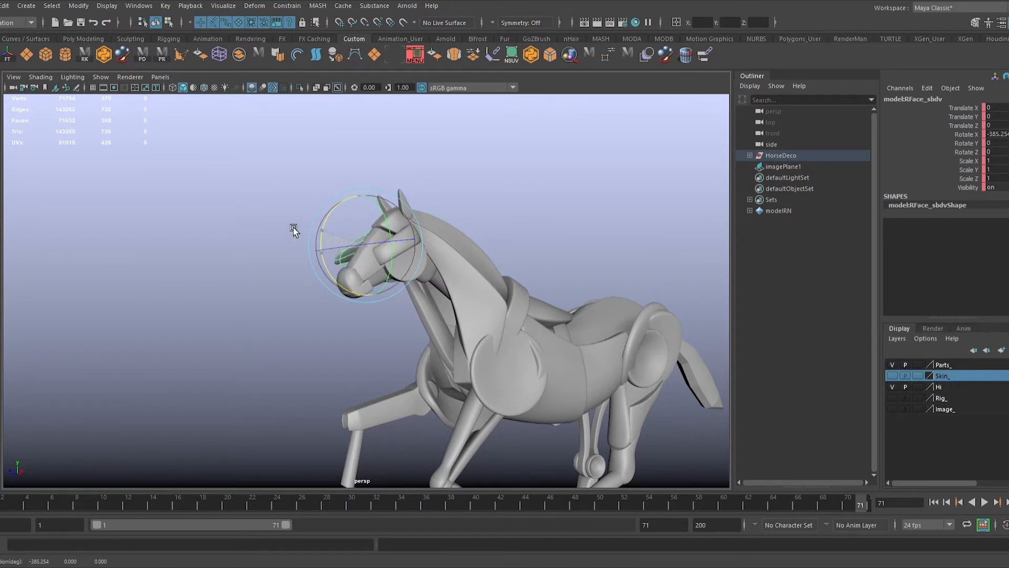
Step: Scrub through the right face piece's rotation, and clear its key at frame 71
click(577, 251)
drag(536, 506, 676, 507)
scroll(305, 377, down, 3)
drag(276, 506, 785, 506)
scroll(280, 214, down, 5)
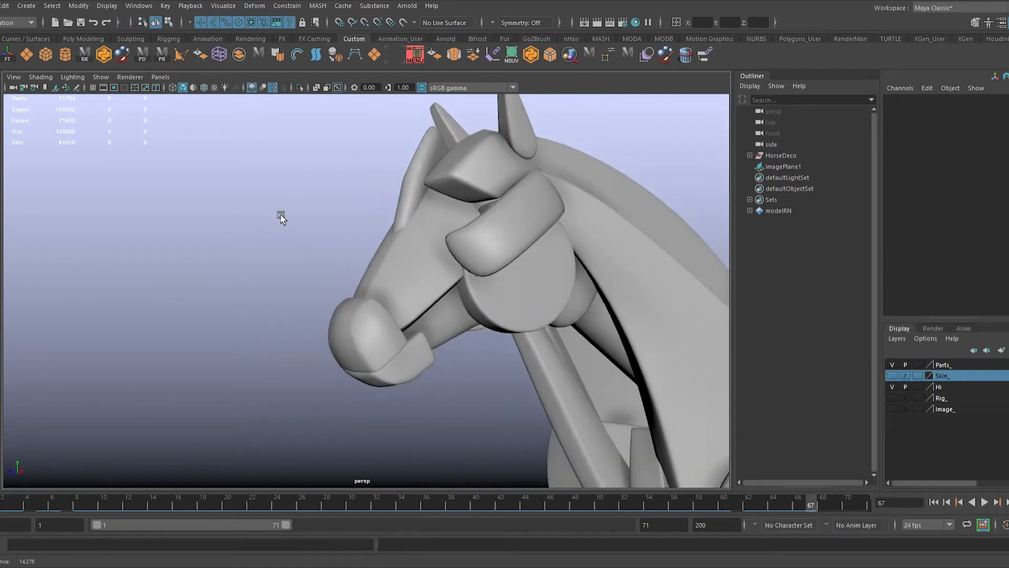
click(420, 181)
drag(849, 508, 869, 507)
click(895, 351)
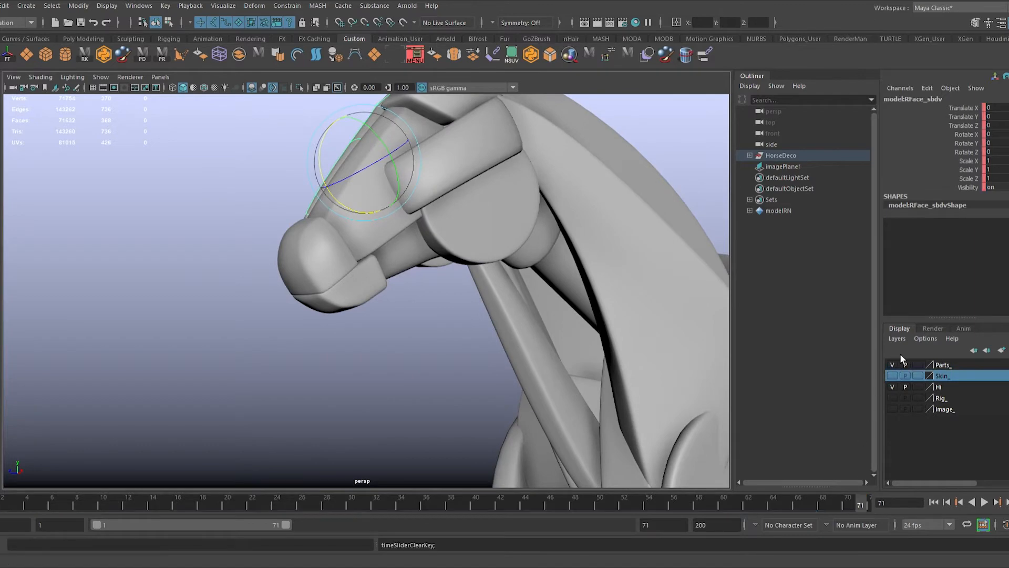
Step: Select the right jaw disc, check it in isolation, and set its Rotate X to 360 at frame 71
scroll(475, 374, down, 5)
alt+drag(475, 374, 653, 362)
key(q)
alt+drag(607, 361, 550, 341)
click(509, 284)
key(ctrl+1)
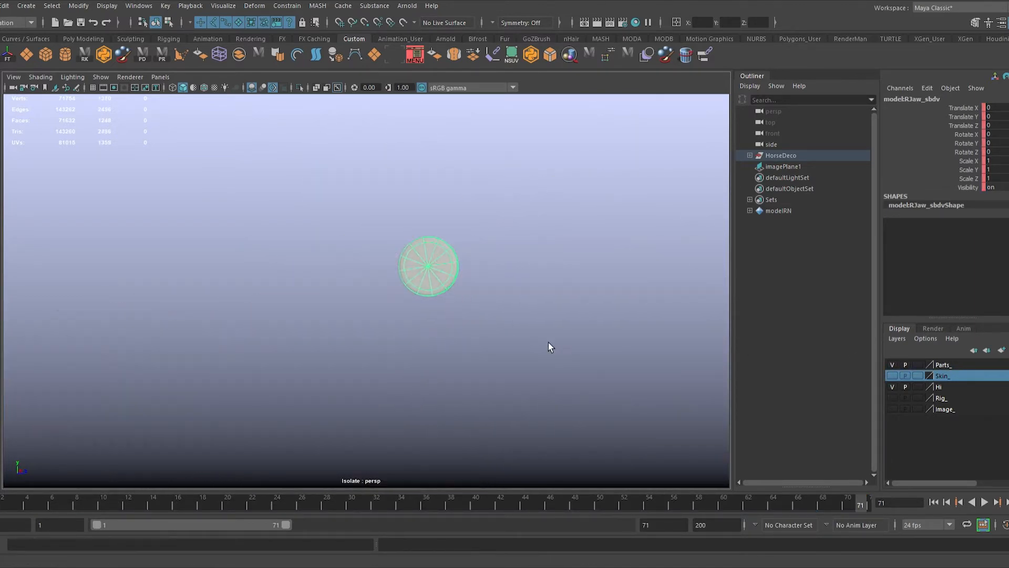
key(ctrl+1)
alt+drag(491, 377, 494, 486)
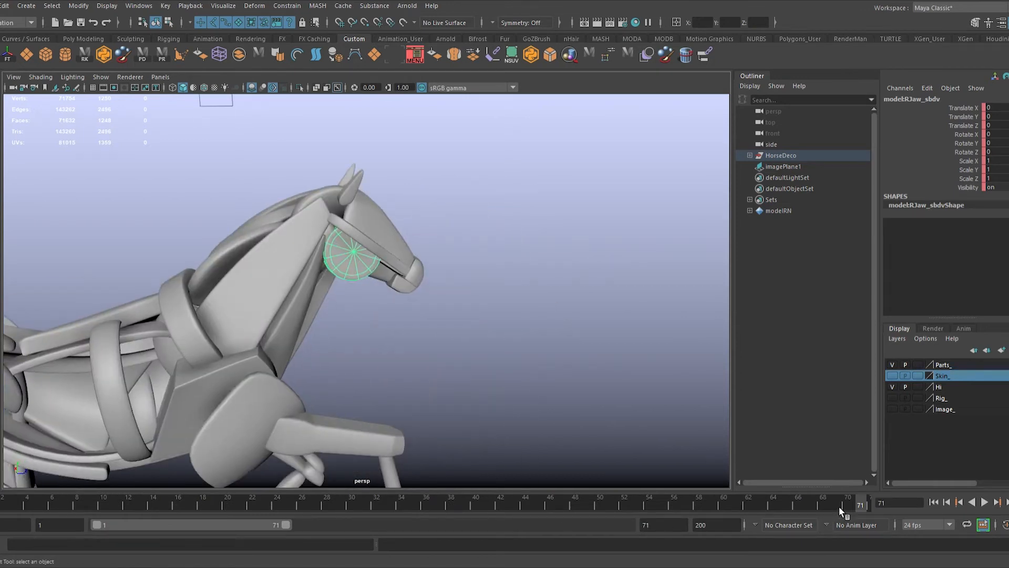
alt+drag(383, 245, 278, 247)
alt+drag(278, 247, 430, 274)
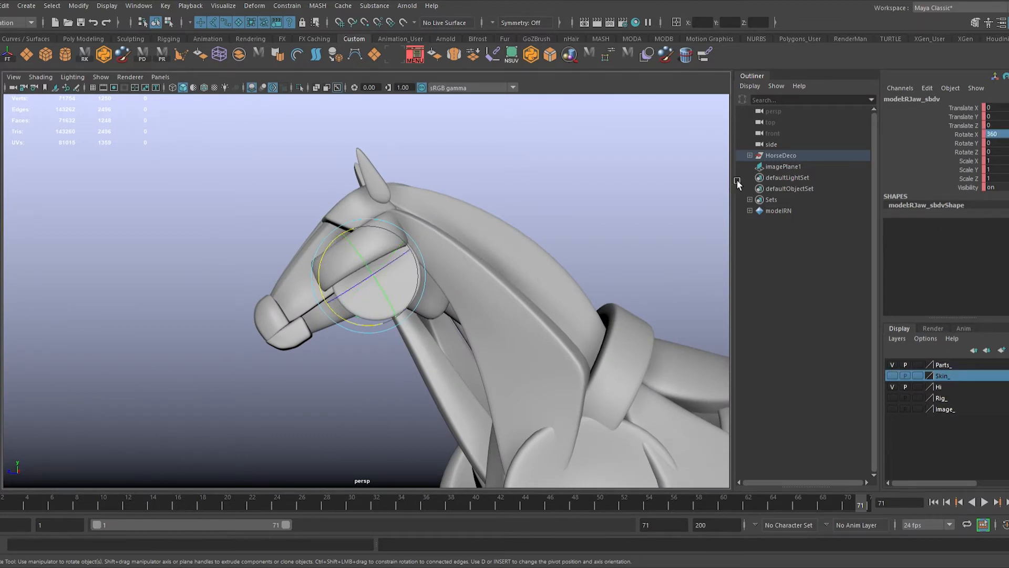
Step: Retract the mouth piece about 1.25 units along its Y axis at frame 39, scale it narrower, and set a key
key(q)
alt+right_drag(470, 319, 421, 399)
click(323, 330)
alt+drag(420, 400, 364, 365)
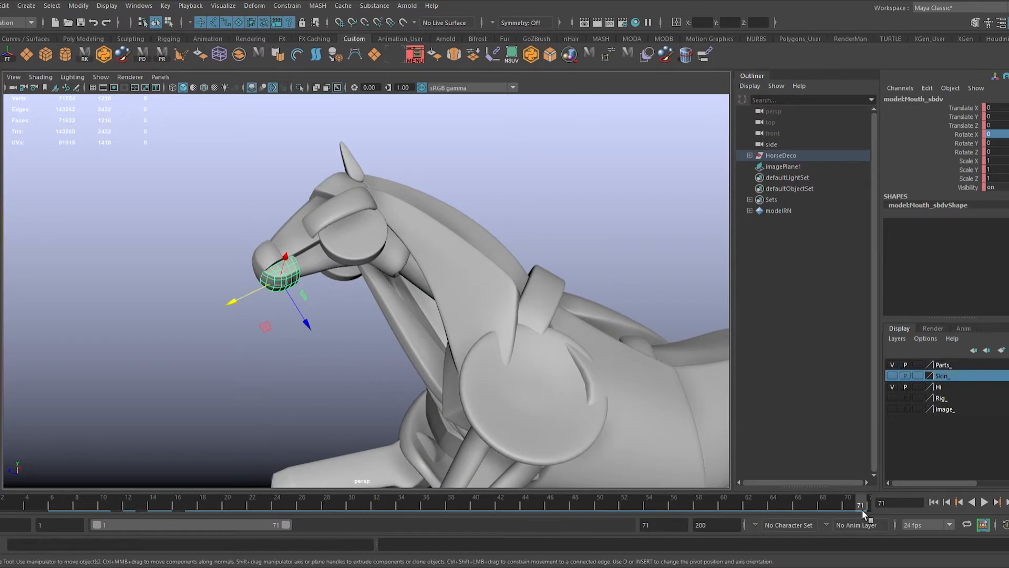
drag(697, 507, 467, 503)
drag(254, 345, 286, 343)
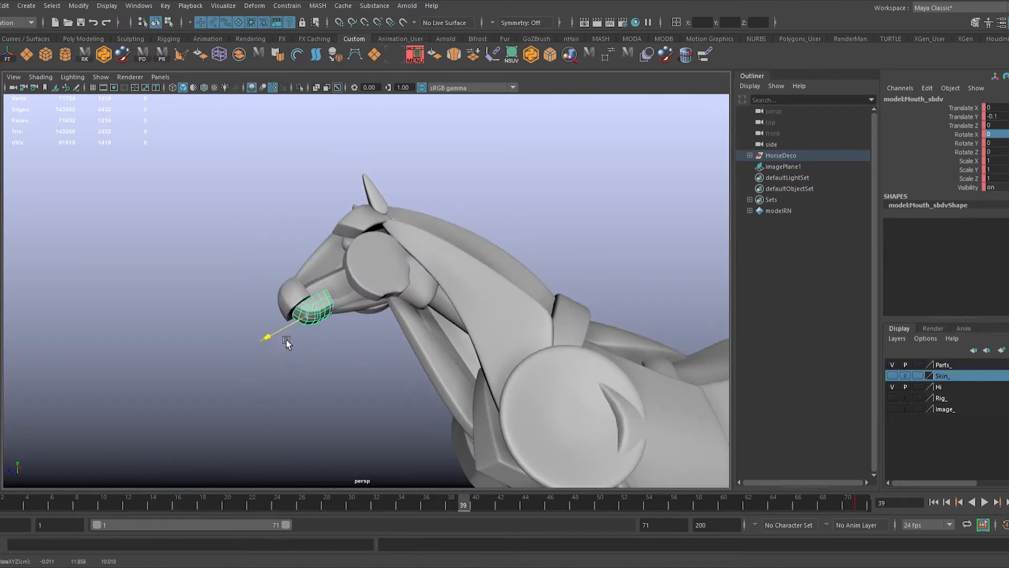
key(w)
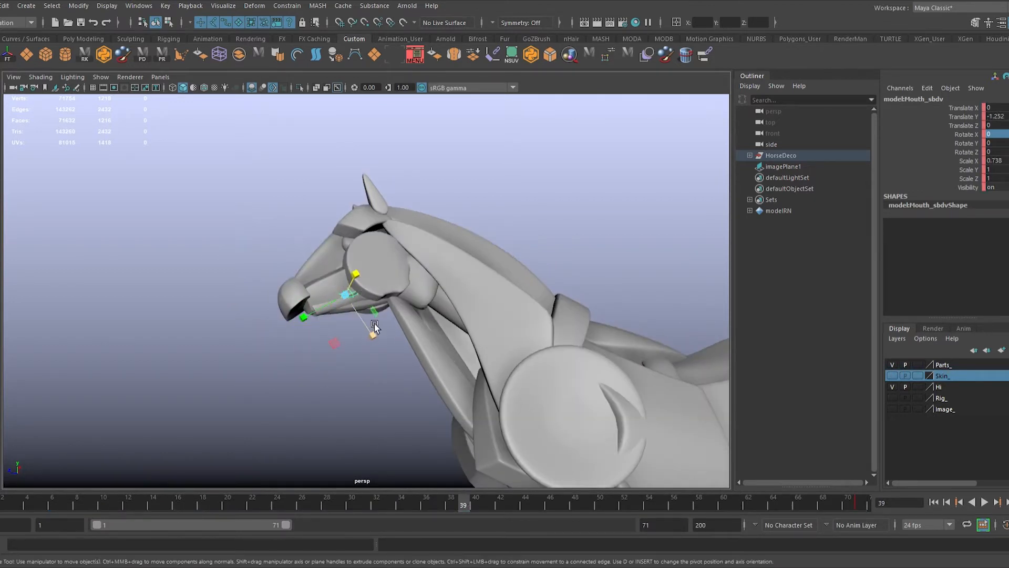
drag(374, 326, 344, 318)
key(w)
key(s)
Step: Deselect the mouth piece, scrub back to an earlier frame, and play back the head animation
alt+drag(299, 420, 300, 466)
alt+drag(390, 466, 377, 452)
click(378, 454)
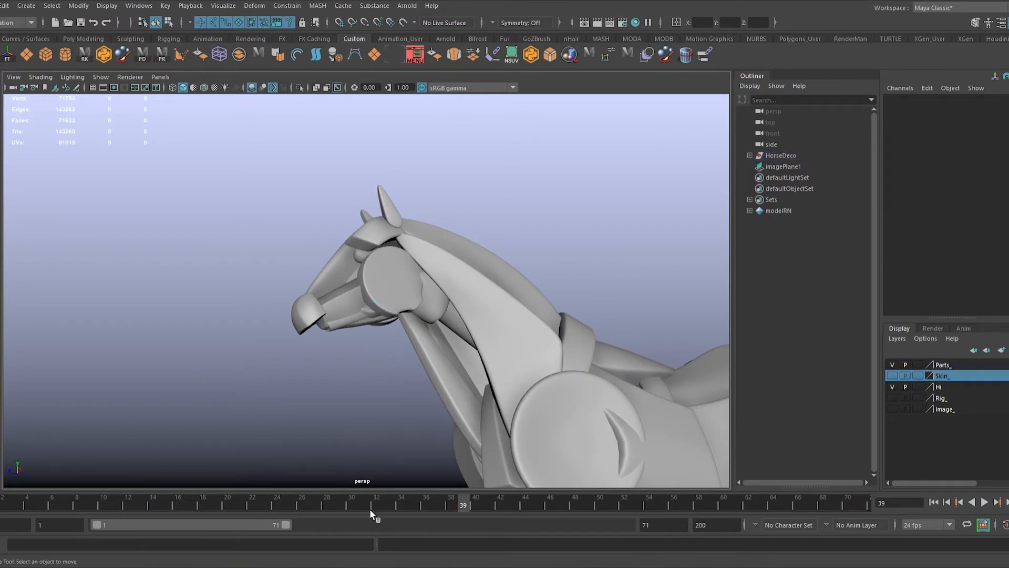
drag(370, 507, 129, 499)
key(alt+v)
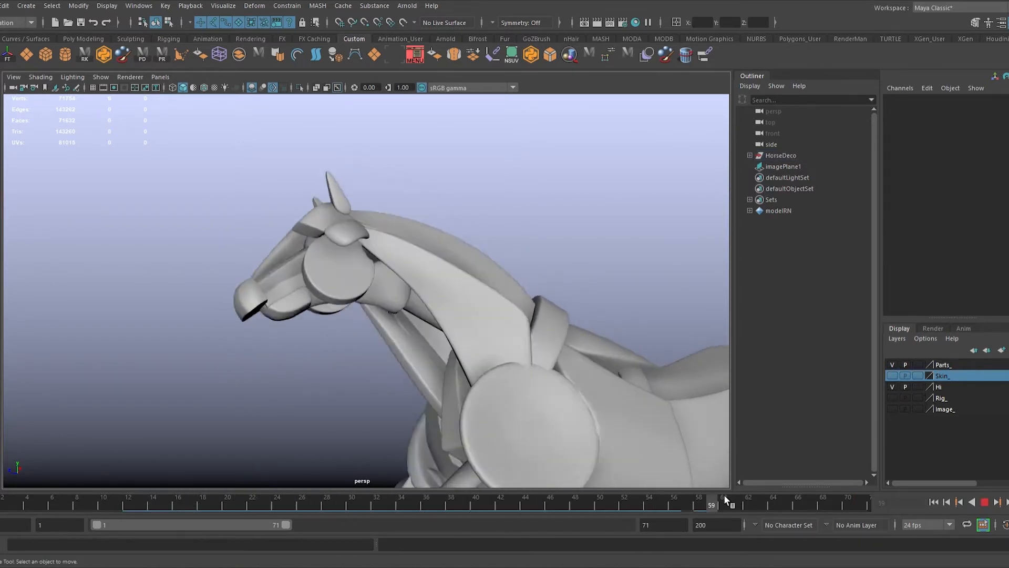
Step: Select the nose piece, key it at frame 71, and retract it about 2.14 units along its Y axis at frame 34
click(281, 288)
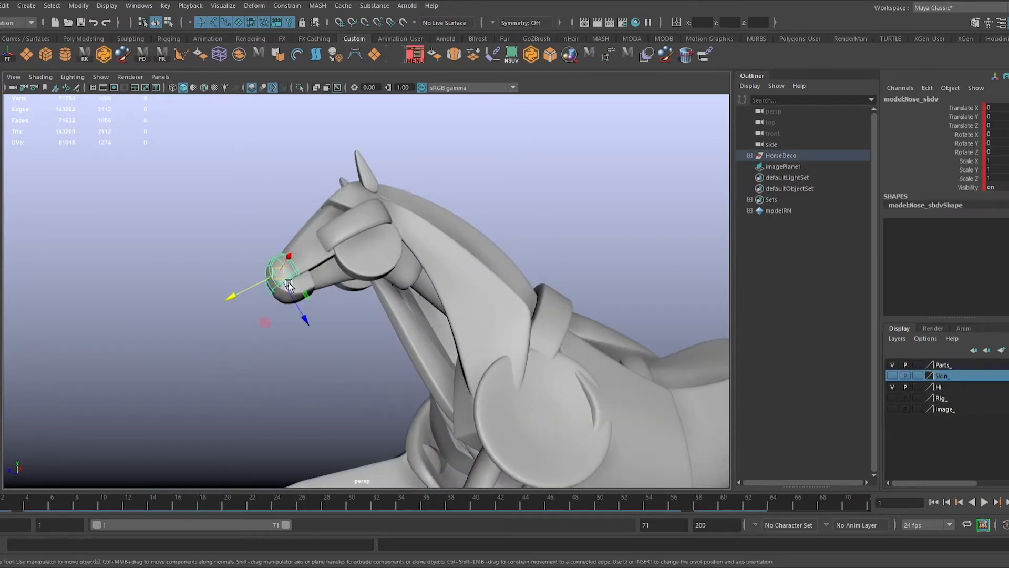
click(866, 508)
click(403, 503)
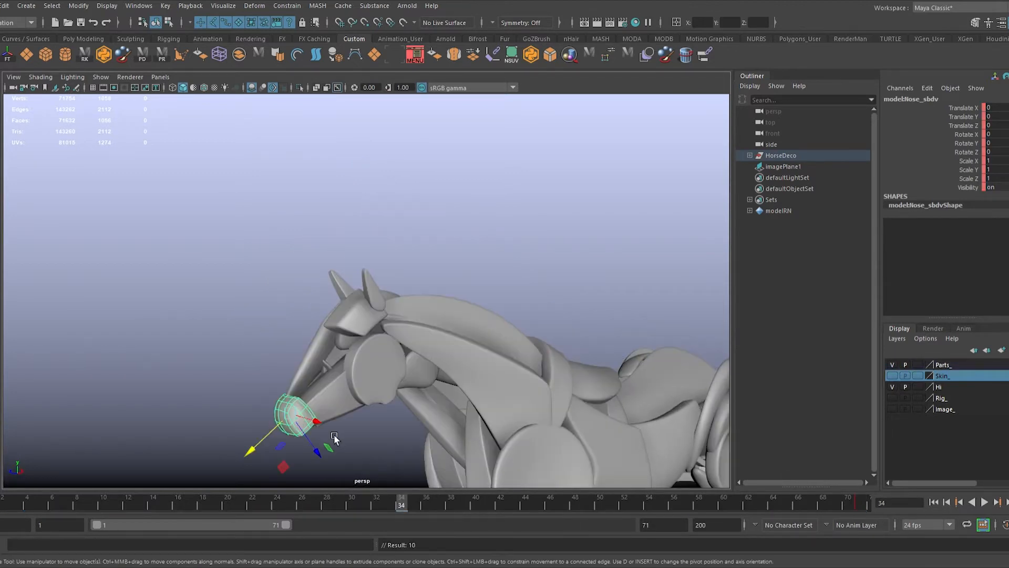
drag(268, 440, 317, 417)
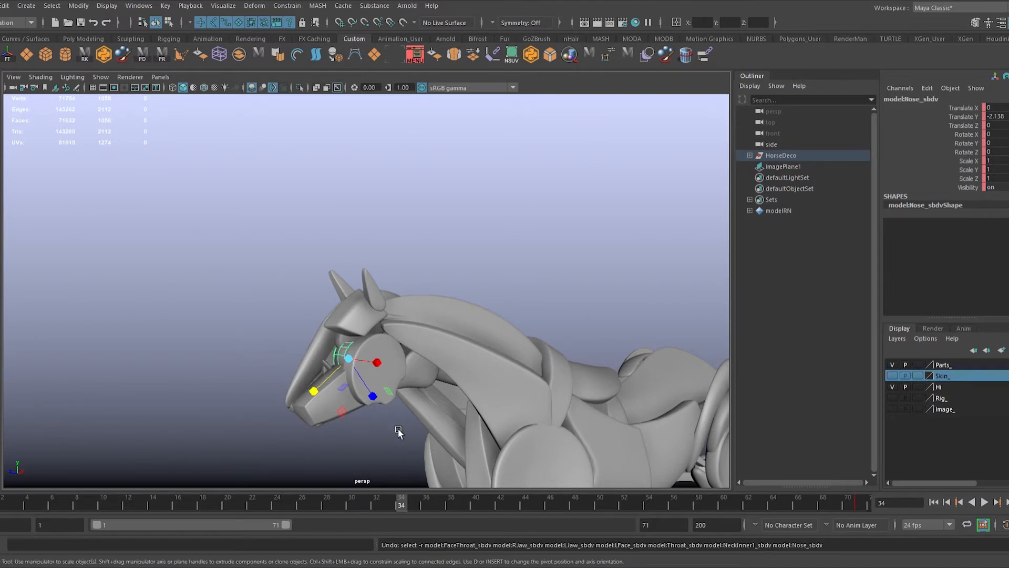
Step: Scale the nose at frame 34 to about 0.62 in X and 3.17 in Y, key it, and play back the change
alt+drag(399, 431, 449, 401)
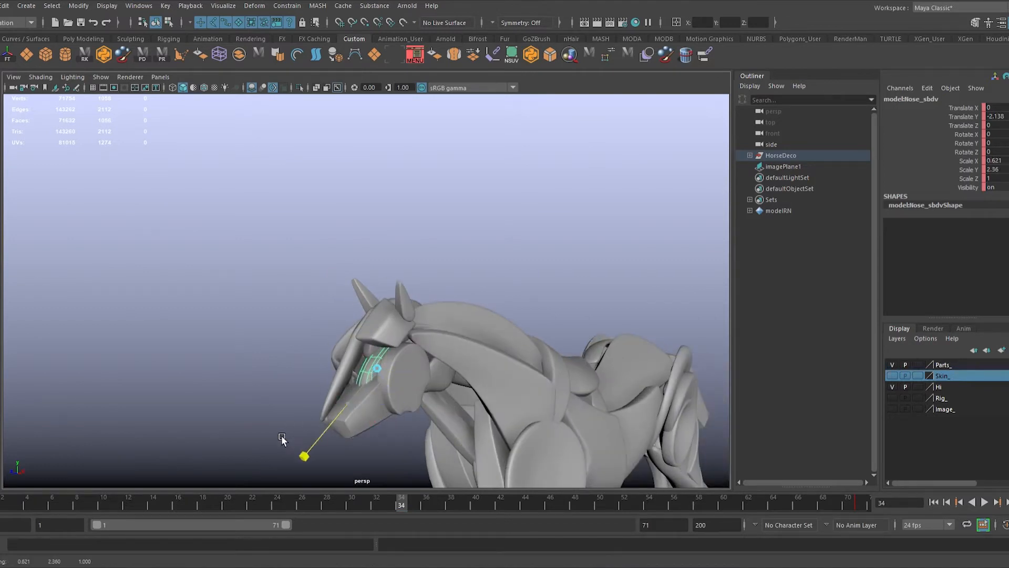
mouse_move(396, 498)
mouse_down()
mouse_move(102, 504)
mouse_move(753, 419)
mouse_up()
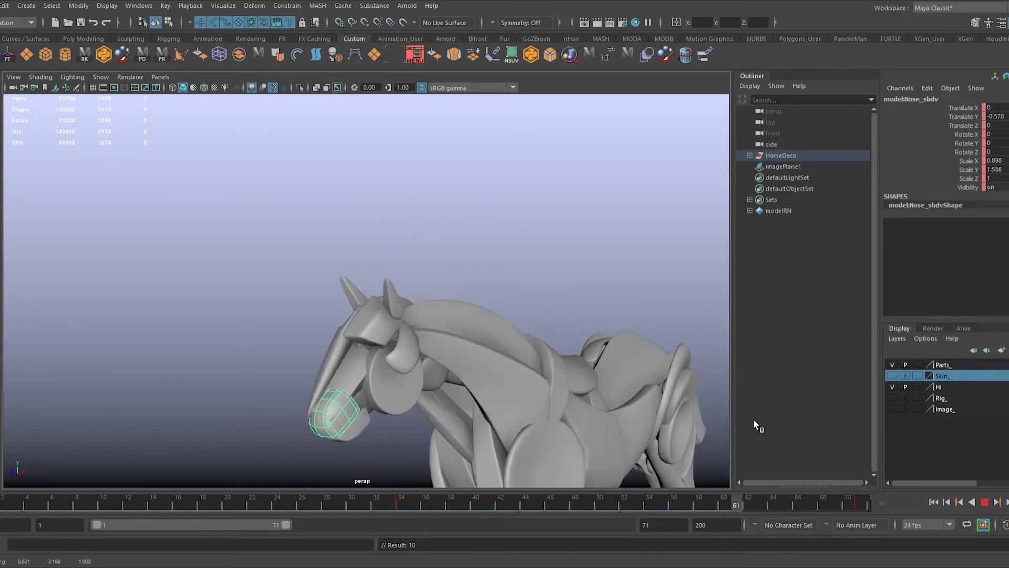
key(r)
key(alt+v)
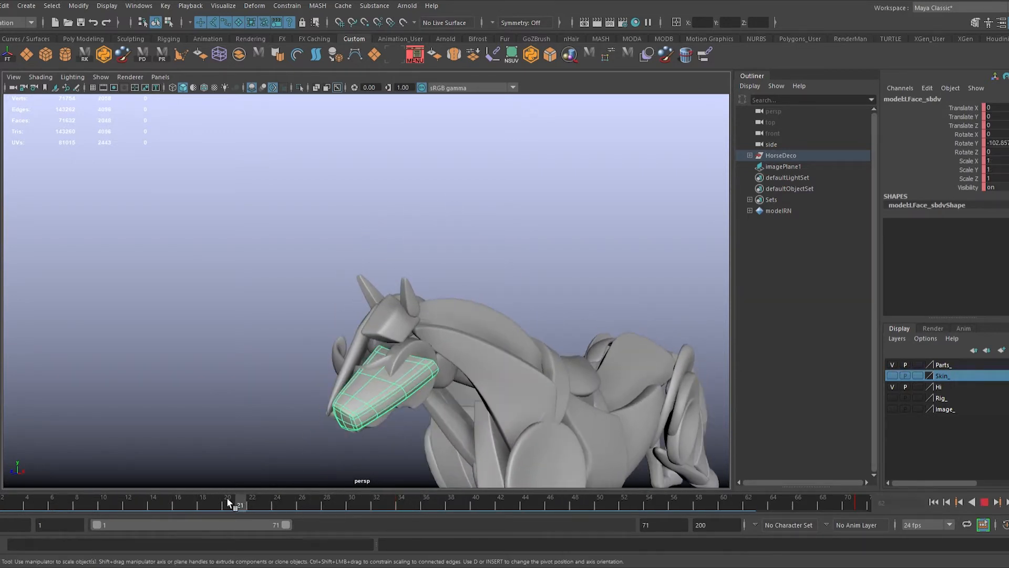
Step: Examine the left face piece's rotation from several angles around frames 16 and 36
key(alt+v)
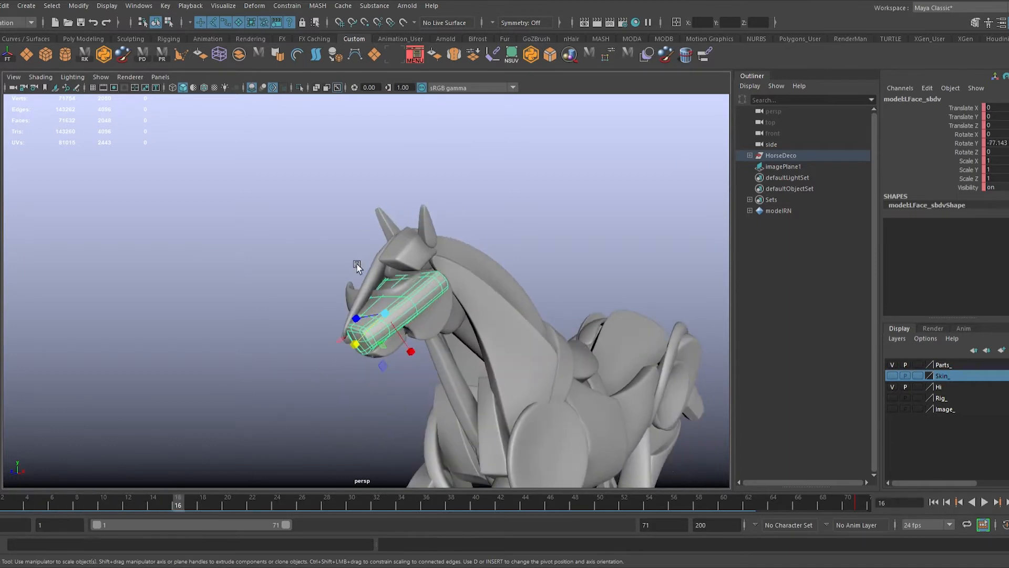
click(138, 315)
alt+drag(138, 315, 205, 338)
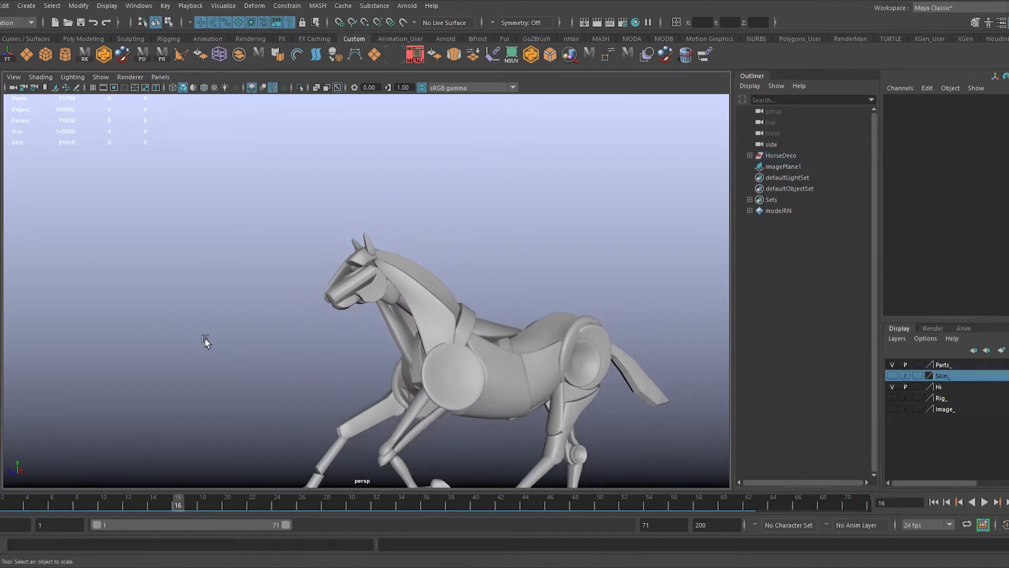
drag(56, 510, 426, 503)
alt+right_drag(424, 398, 348, 363)
click(337, 321)
alt+drag(392, 381, 462, 388)
key(f)
alt+right_drag(467, 386, 61, 336)
alt+middle_drag(394, 325, 310, 360)
alt+middle_drag(447, 339, 517, 295)
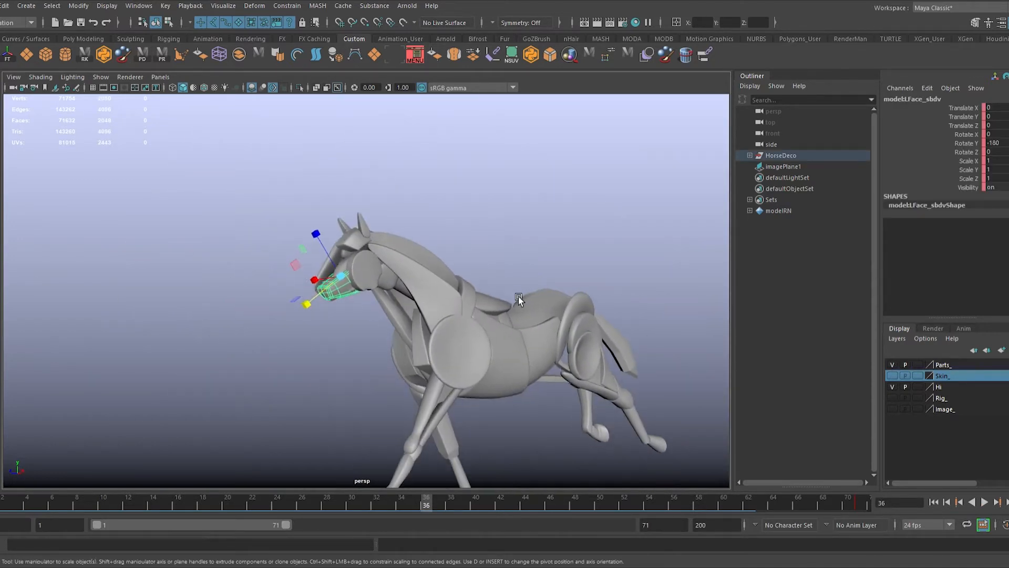
Step: Deselect the face piece and play back the full animation from the start while viewing the whole horse
click(583, 238)
click(941, 502)
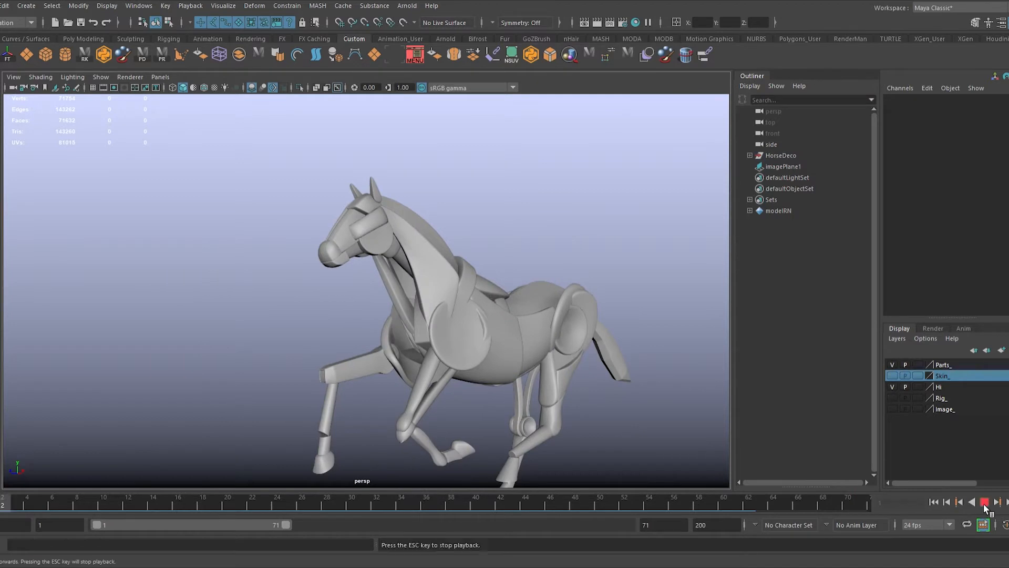
alt+right_drag(630, 341, 474, 311)
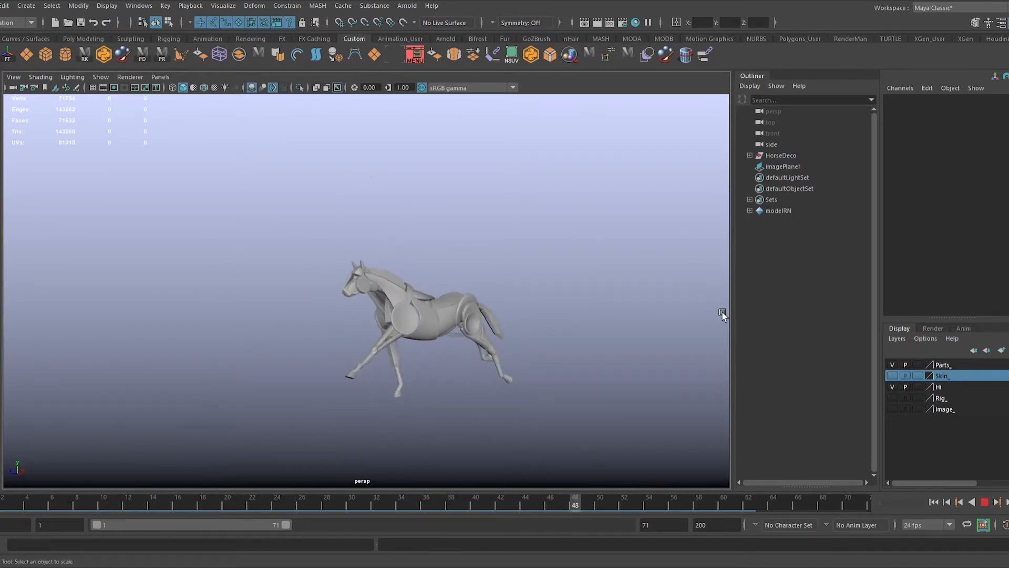
alt+right_drag(723, 316, 794, 402)
alt+drag(351, 281, 429, 323)
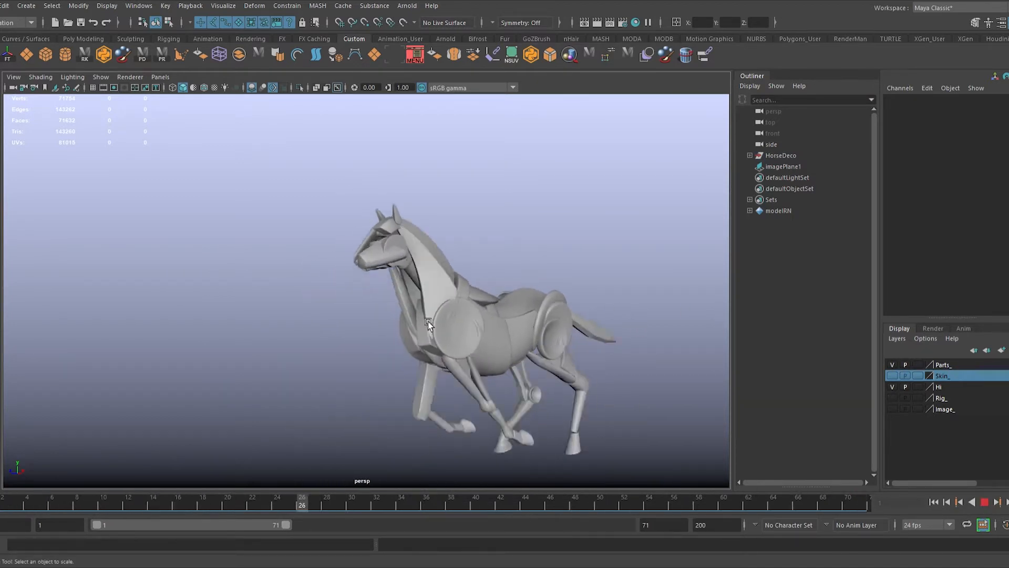
click(987, 503)
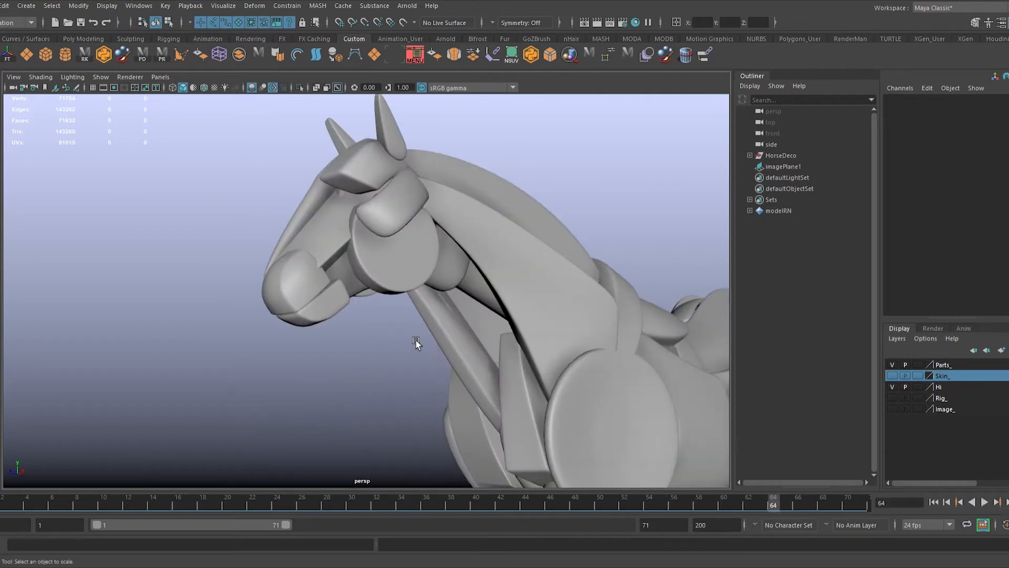
Step: Reposition the nose at frame 34 to Translate Y about -0.94 and Translate Z about -0.33, key it, and check the motion
click(310, 290)
alt+drag(502, 315, 279, 322)
key(alt+v)
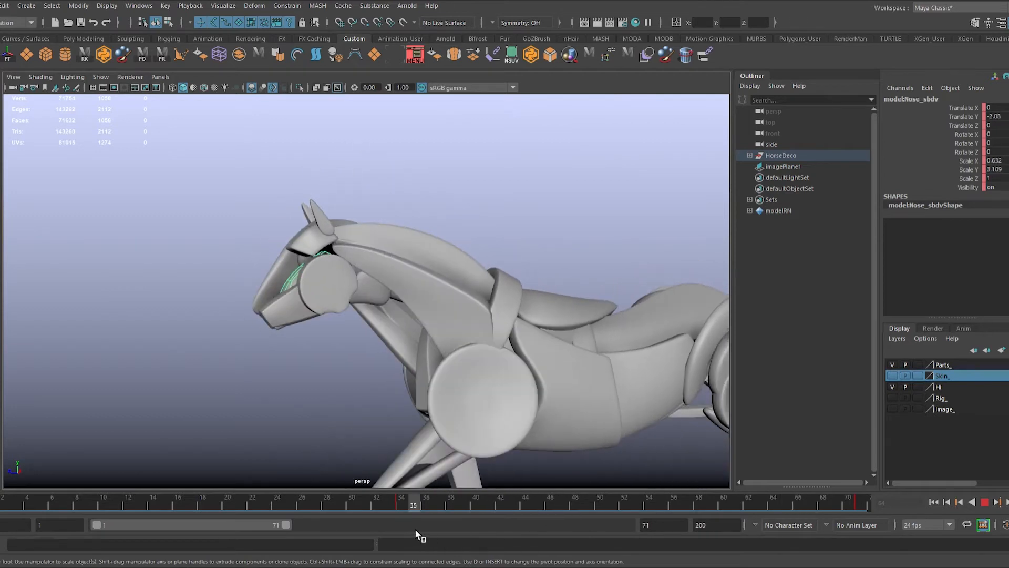
key(alt+v)
key(w)
drag(242, 330, 222, 339)
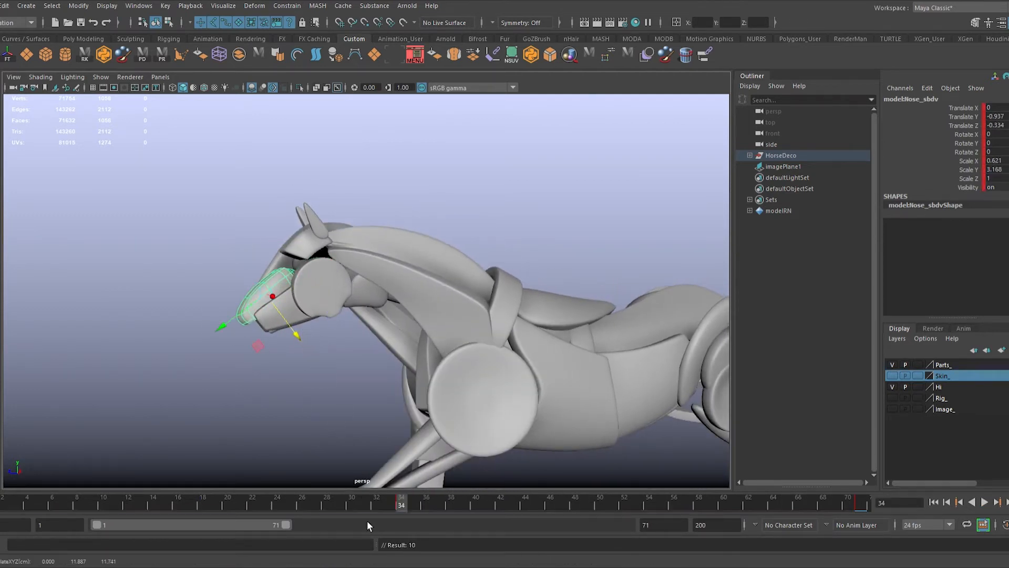
key(alt+v)
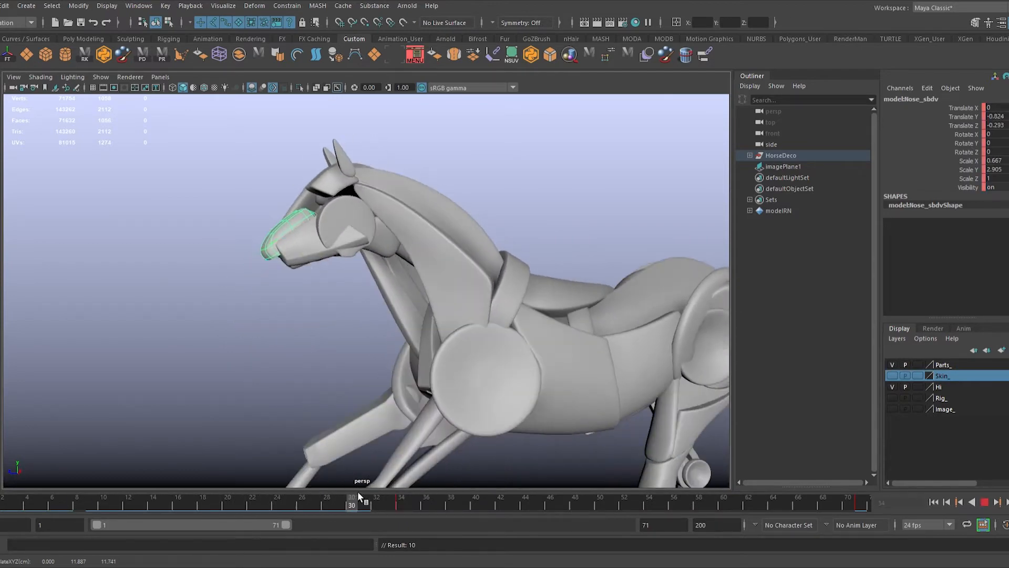
key(alt+v)
click(235, 360)
scroll(293, 372, down, 5)
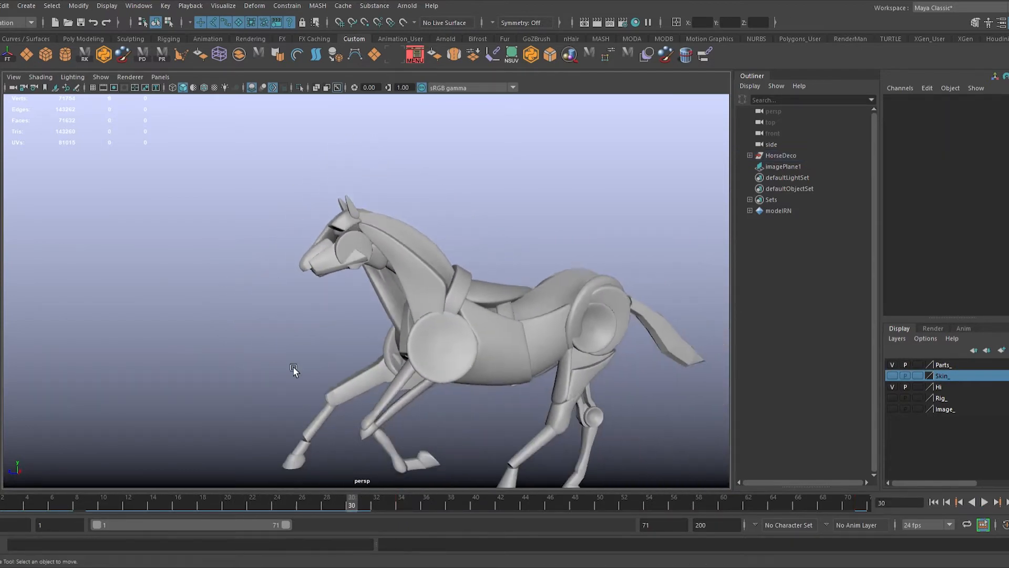
Step: Return to the first frame, select the left brow piece, and set keys on it at frames 1 and 71
click(941, 502)
click(344, 223)
scroll(347, 223, up, 6)
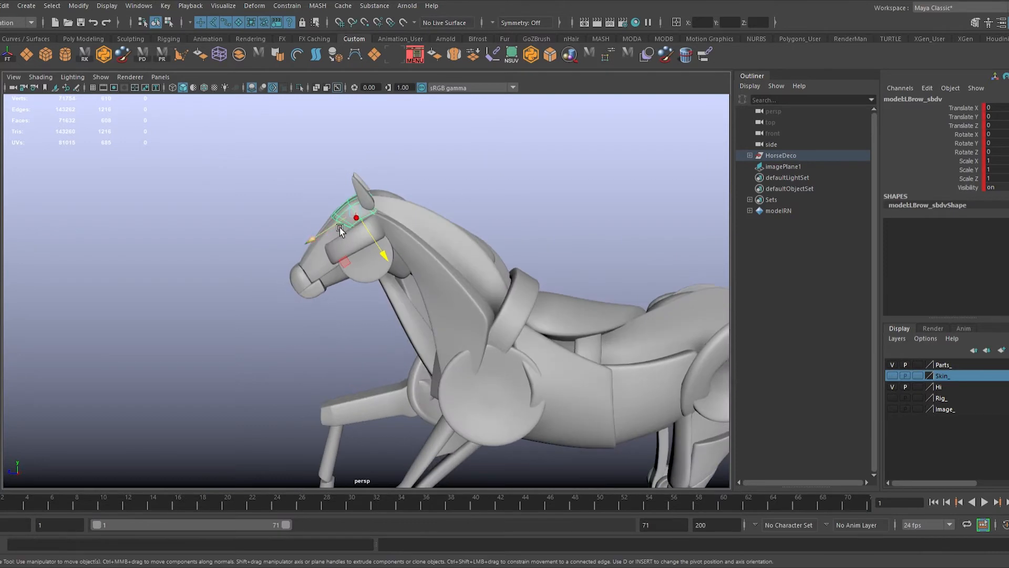
drag(340, 230, 362, 224)
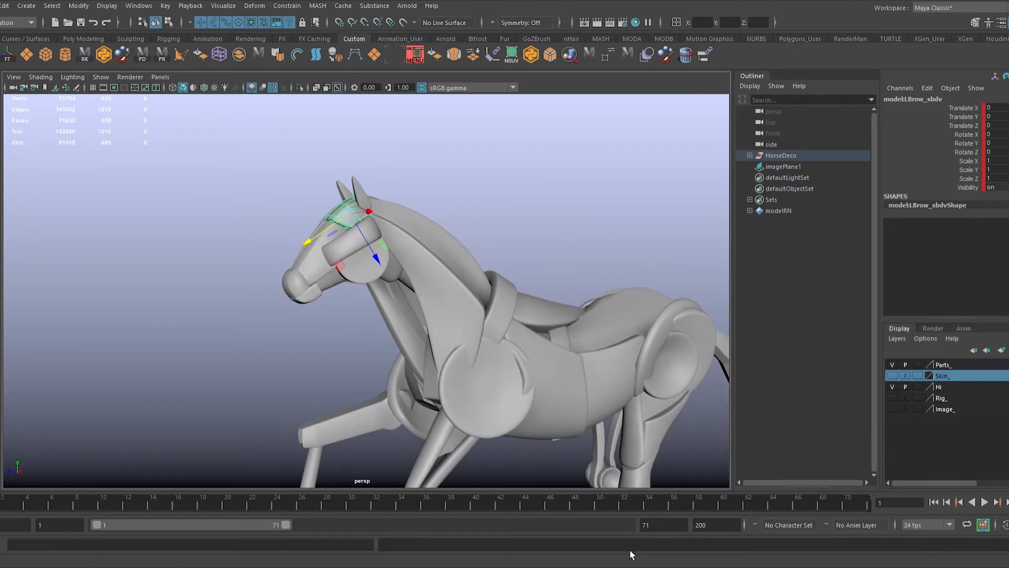
drag(854, 505, 841, 504)
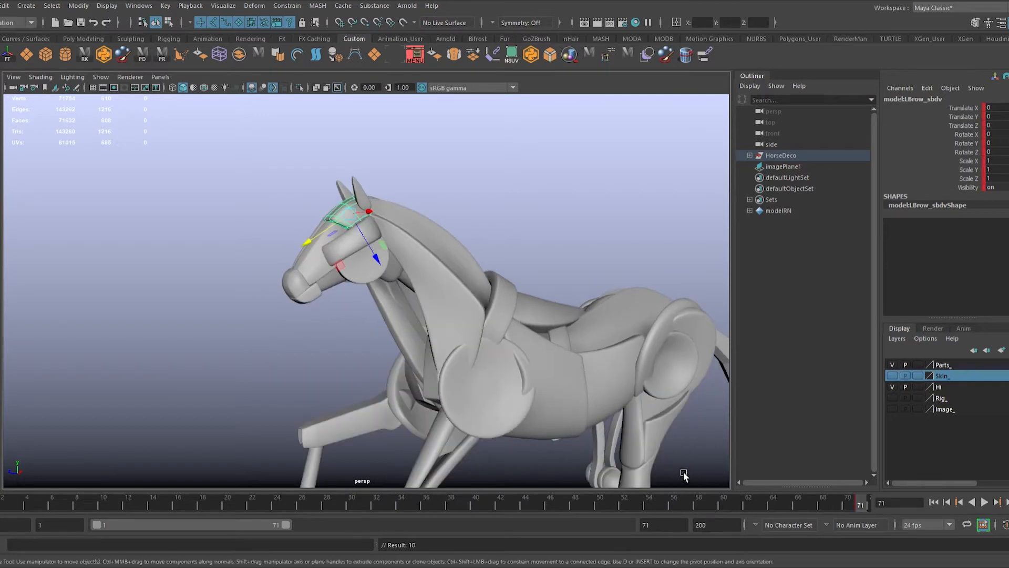
Step: Move the left brow's pivot down to the jaw disc and set its Rotate X to -360 at frame 71
scroll(652, 466, up, 2)
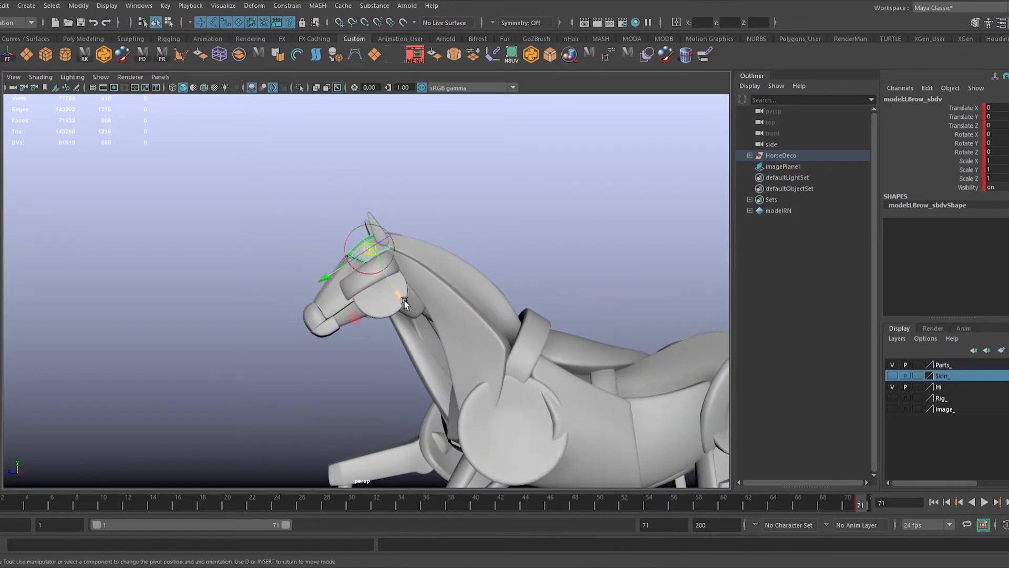
key(w)
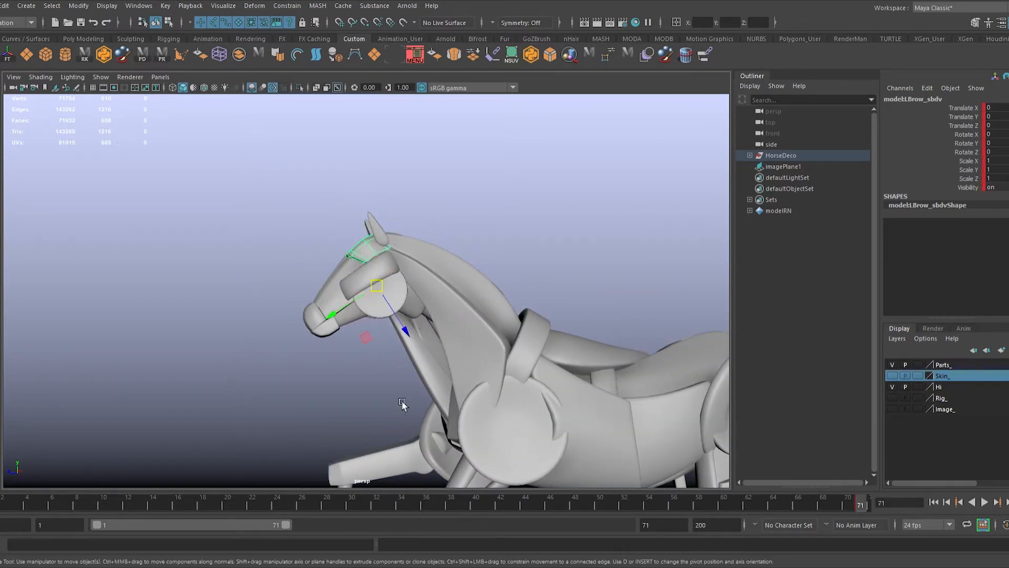
drag(345, 276, 295, 334)
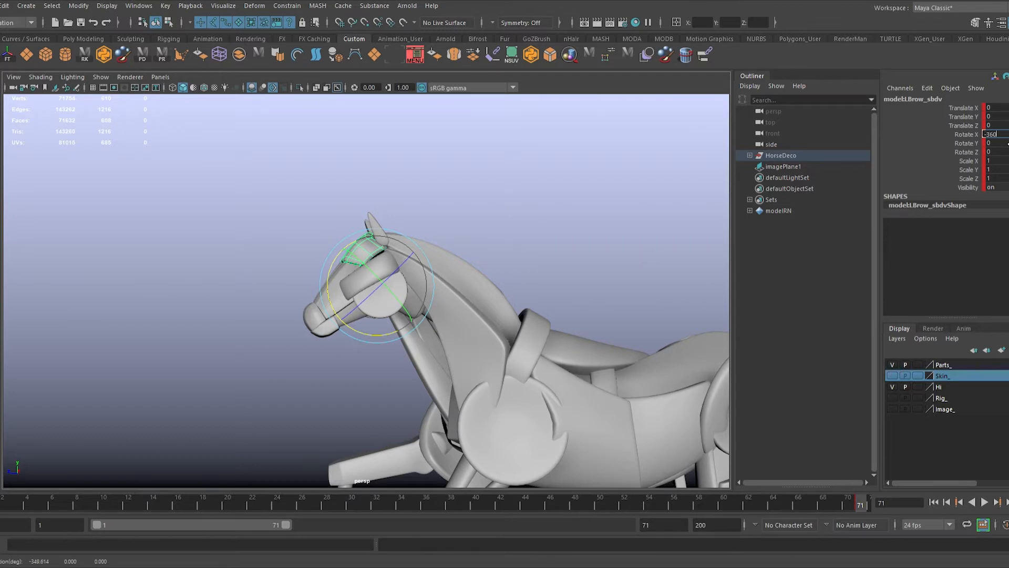
click(591, 264)
key(alt+v)
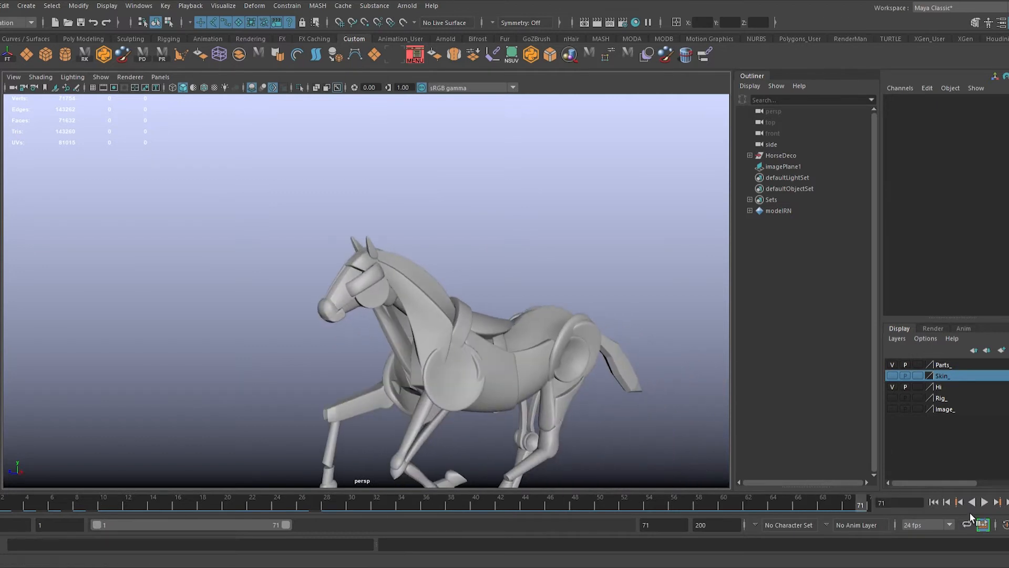
Step: Play back the brow animation, select the throat piece under the face, and scrub to frame 32
click(985, 503)
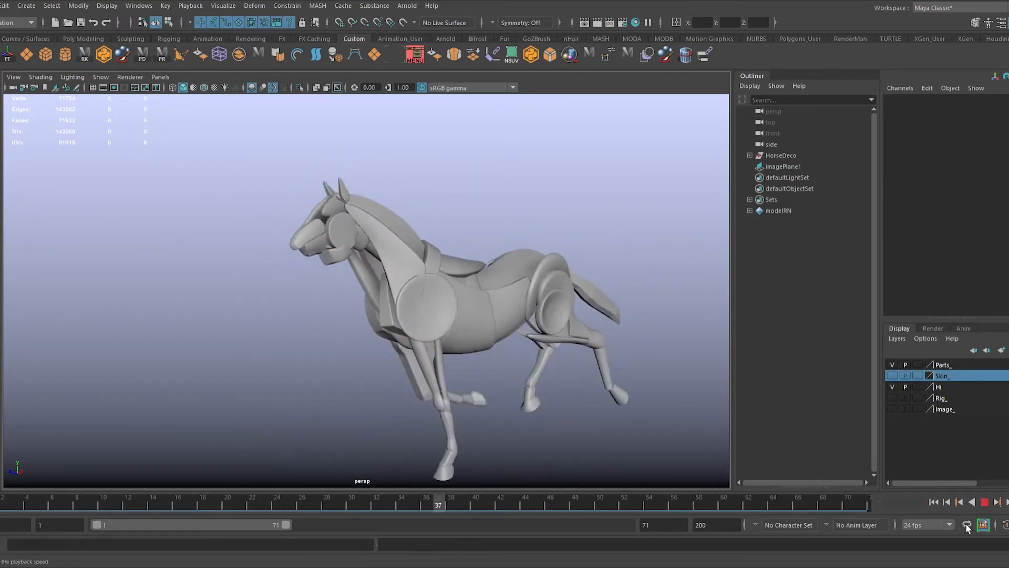
click(984, 502)
alt+right_drag(368, 210, 524, 318)
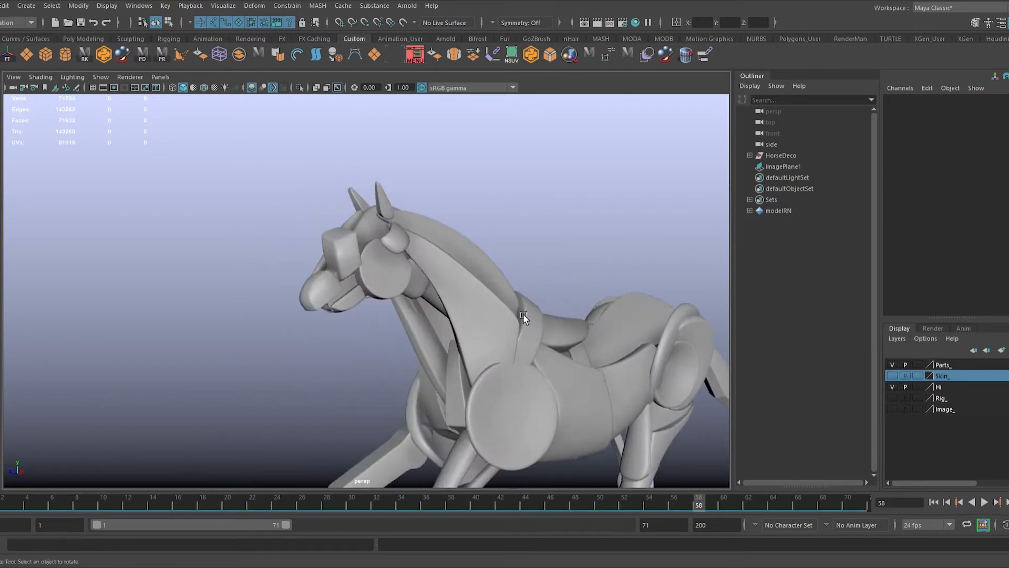
click(354, 298)
drag(330, 501, 376, 501)
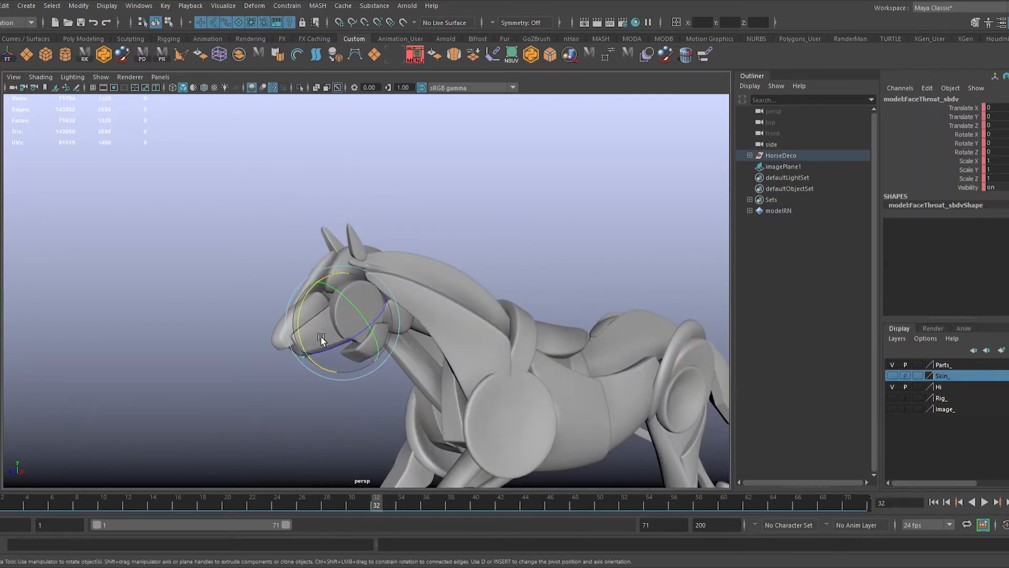
Step: Select the left face piece, play through its rotation, and inspect its overlap with neighbouring pieces up close at frame 35
key(q)
click(321, 341)
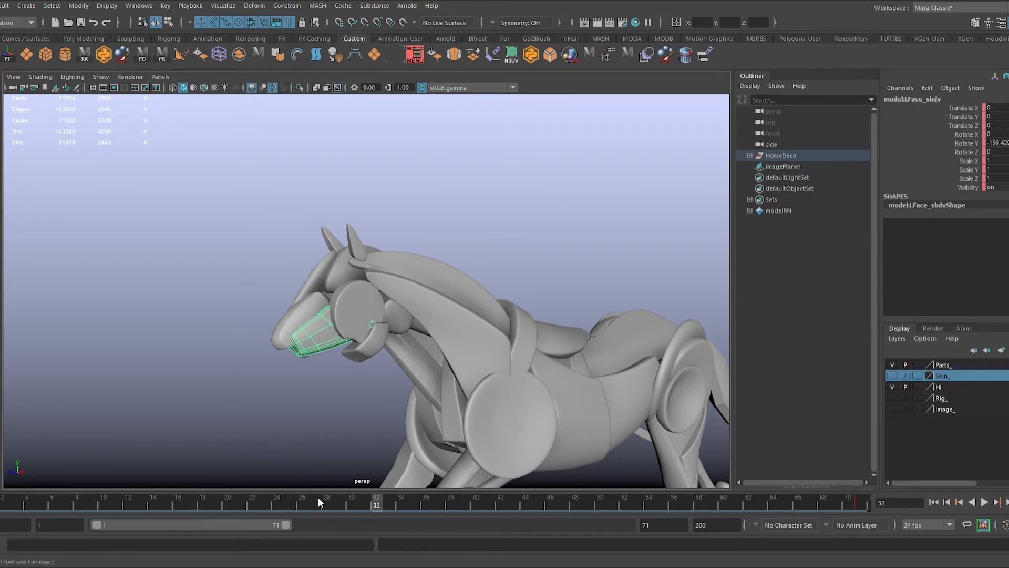
key(alt+v)
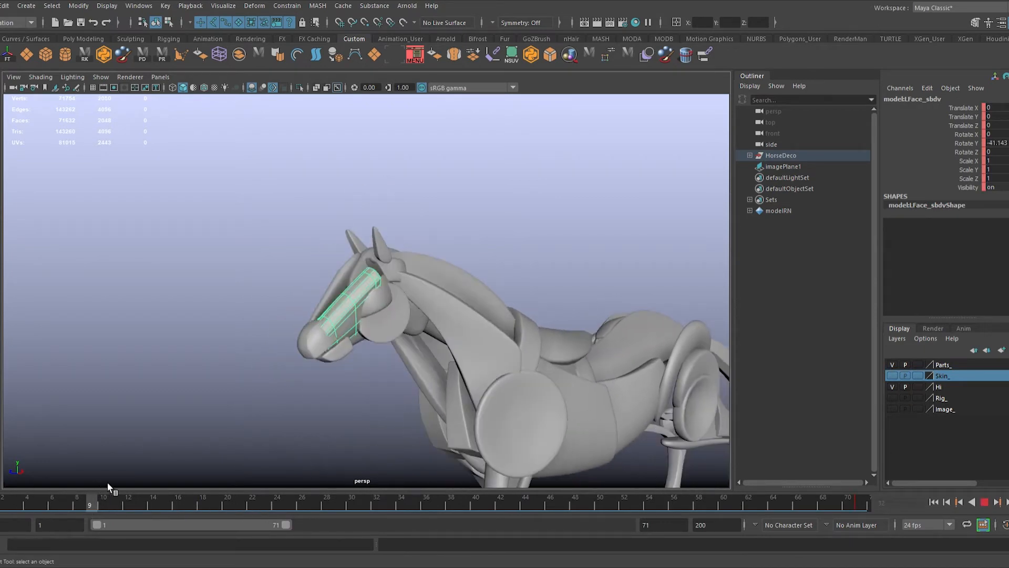
key(alt+v)
key(f)
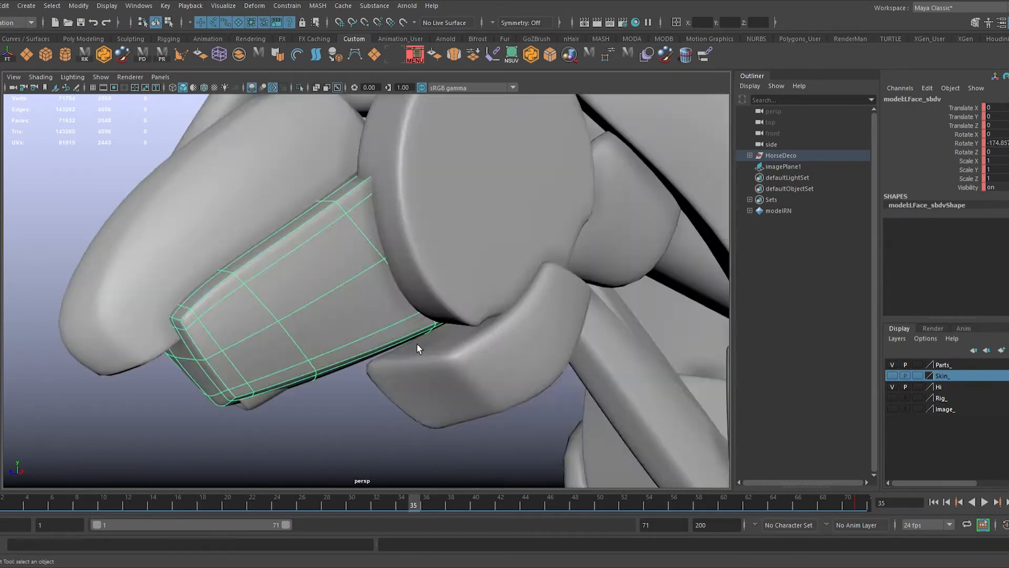
alt+drag(418, 345, 395, 302)
scroll(395, 302, down, 4)
alt+drag(443, 330, 526, 329)
Step: At frame 19, move the left face piece about -0.58 units in X, tilt it to about -7.3 in Rotate X, and key it
drag(387, 498, 203, 501)
key(w)
alt+drag(466, 277, 315, 298)
click(220, 506)
key(e)
drag(377, 332, 374, 330)
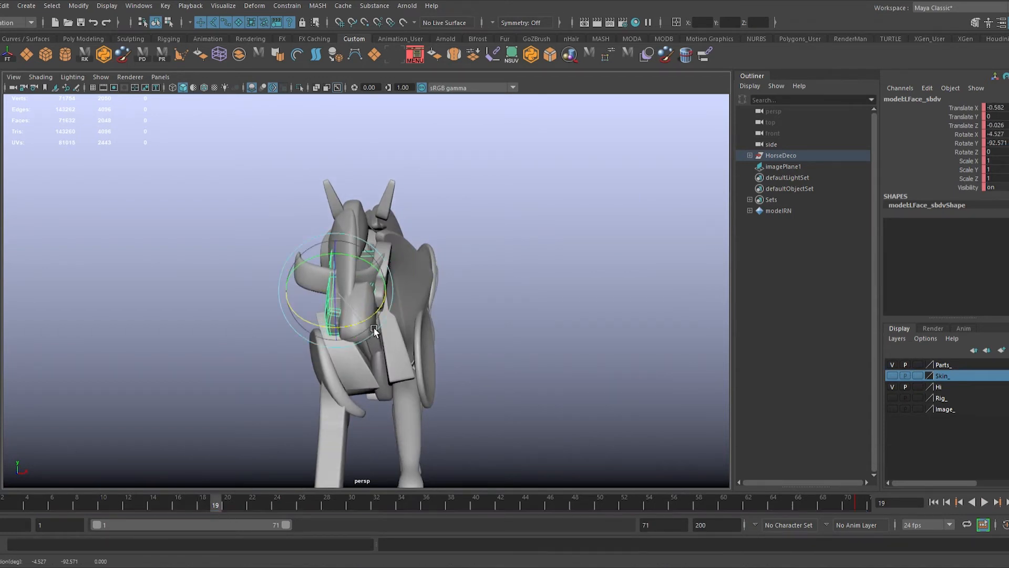
alt+drag(553, 341, 350, 348)
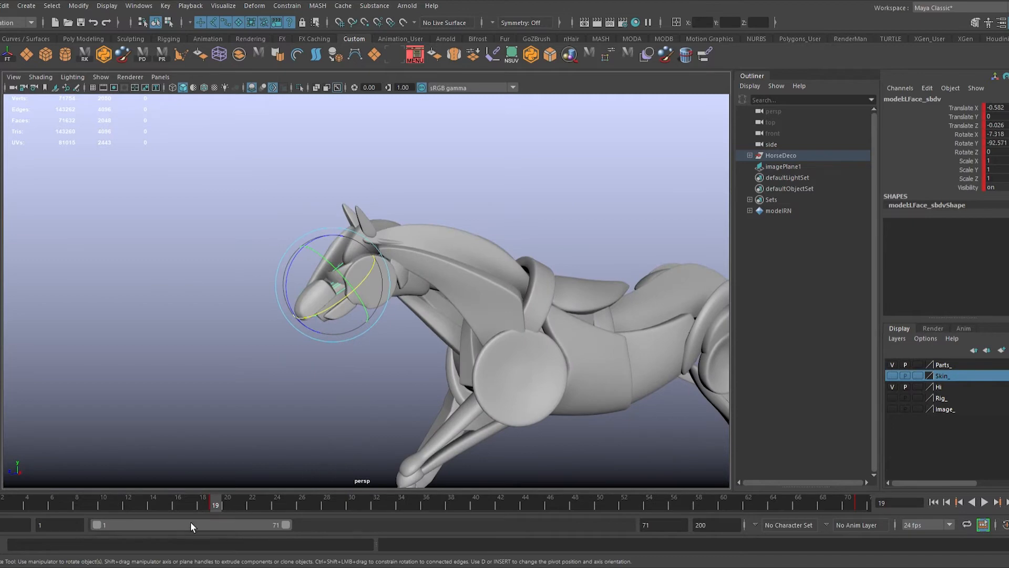
Step: Play back the adjusted face rotation, deselect the piece, view the whole horse, and return to frame 1
key(alt+v)
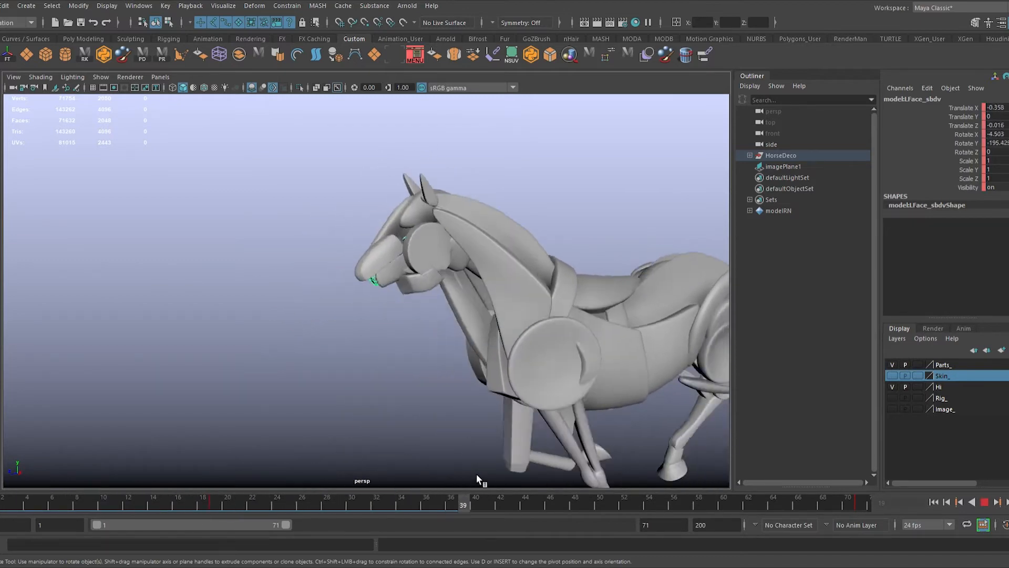
click(613, 134)
alt+right_drag(683, 337, 671, 380)
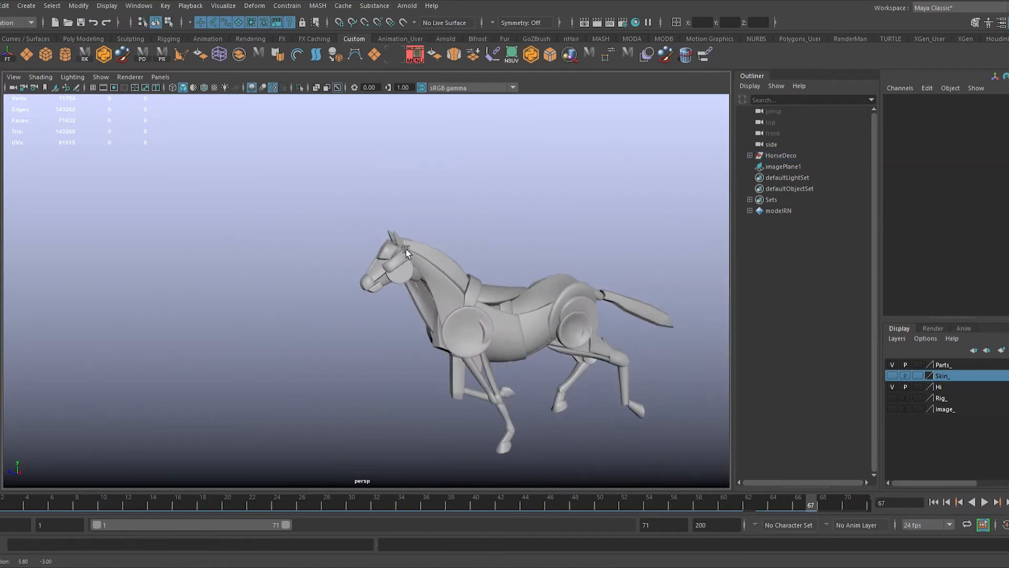
alt+drag(670, 380, 705, 388)
click(959, 502)
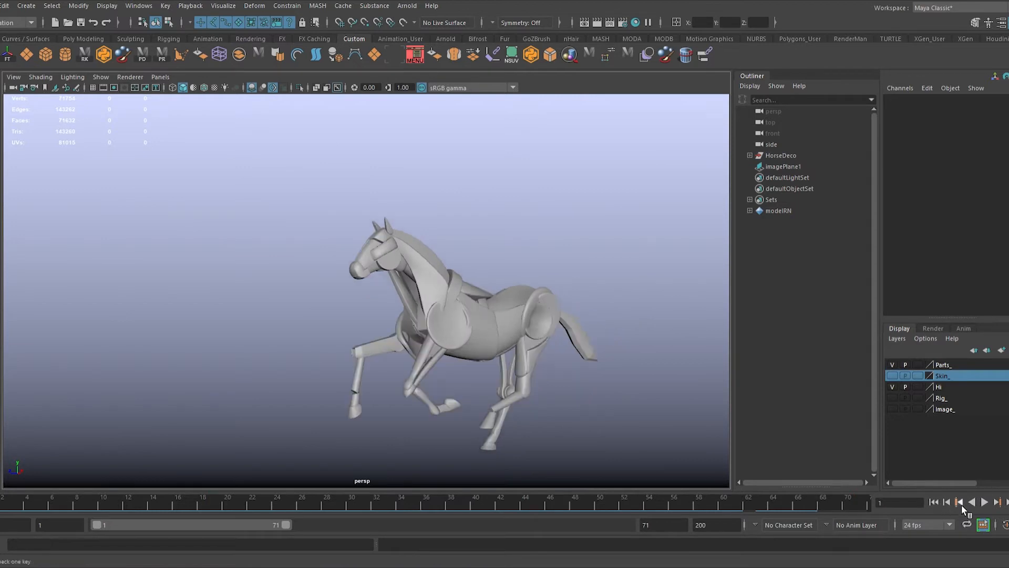
Step: Play back the whole run cycle, examine the horse from different angles, and stop playback
click(987, 503)
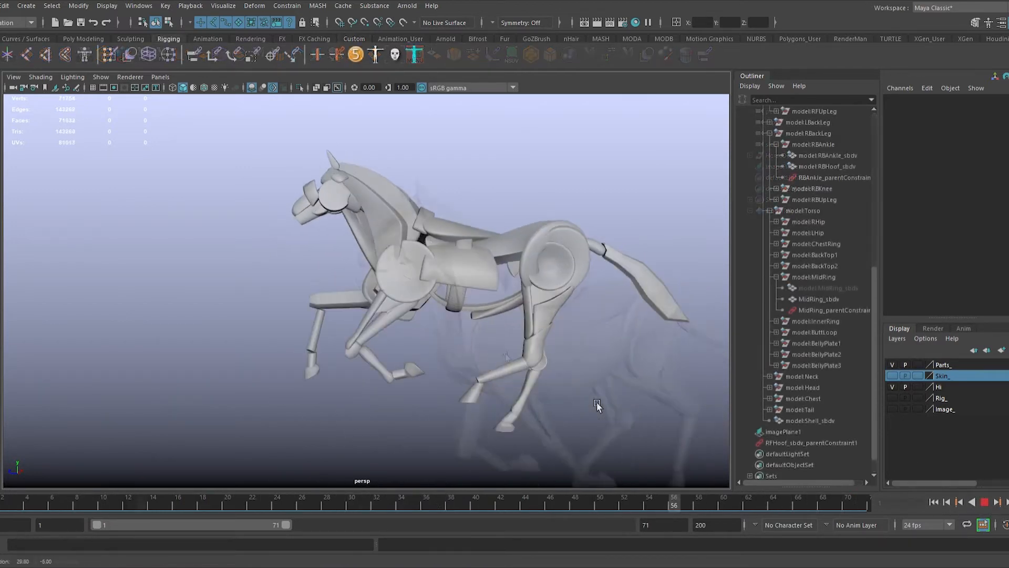
alt+drag(601, 404, 666, 415)
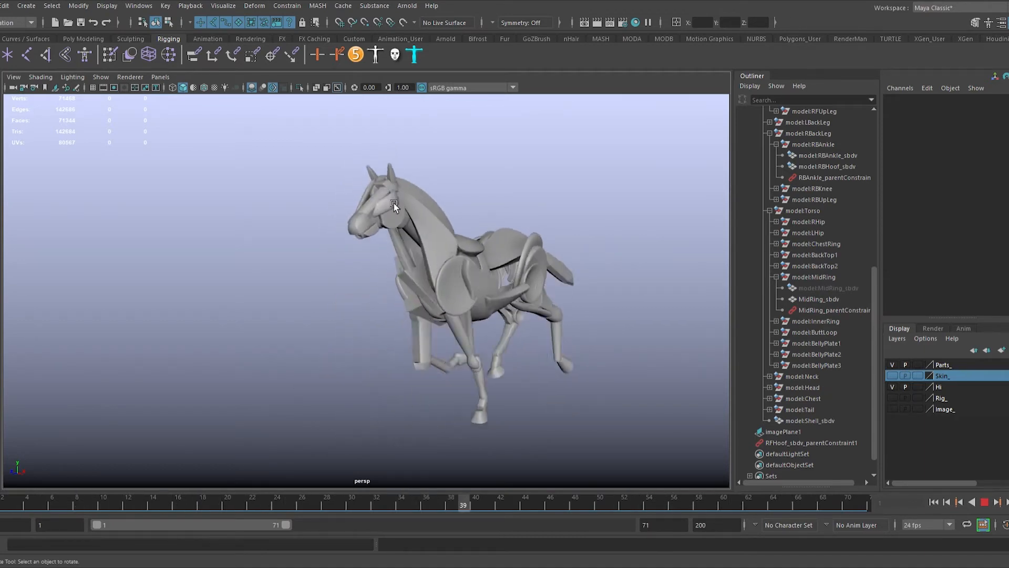
click(989, 507)
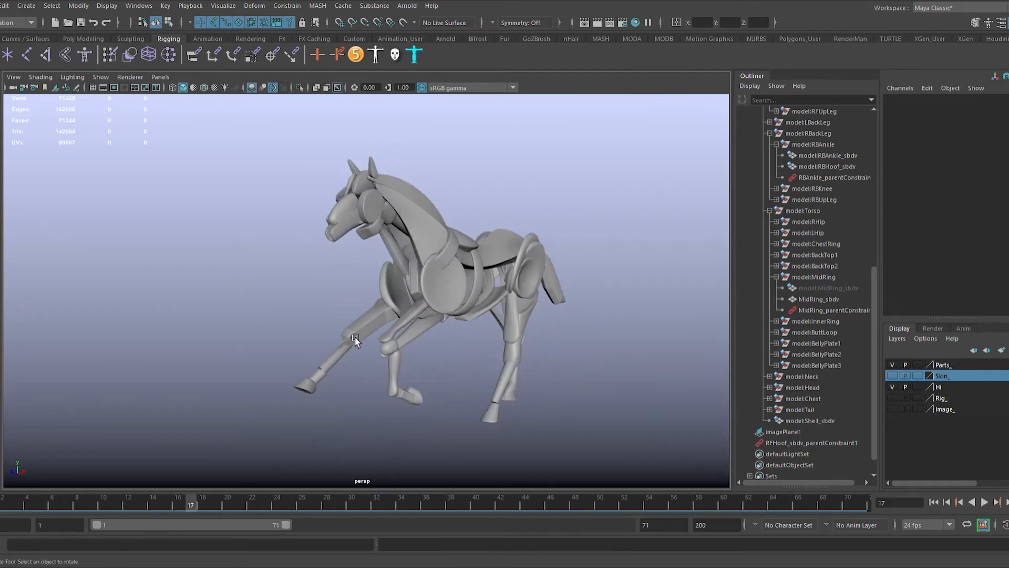
Step: Select the belly plate on the underside of the torso and scrub through the timeline to examine its motion
scroll(496, 367, up, 3)
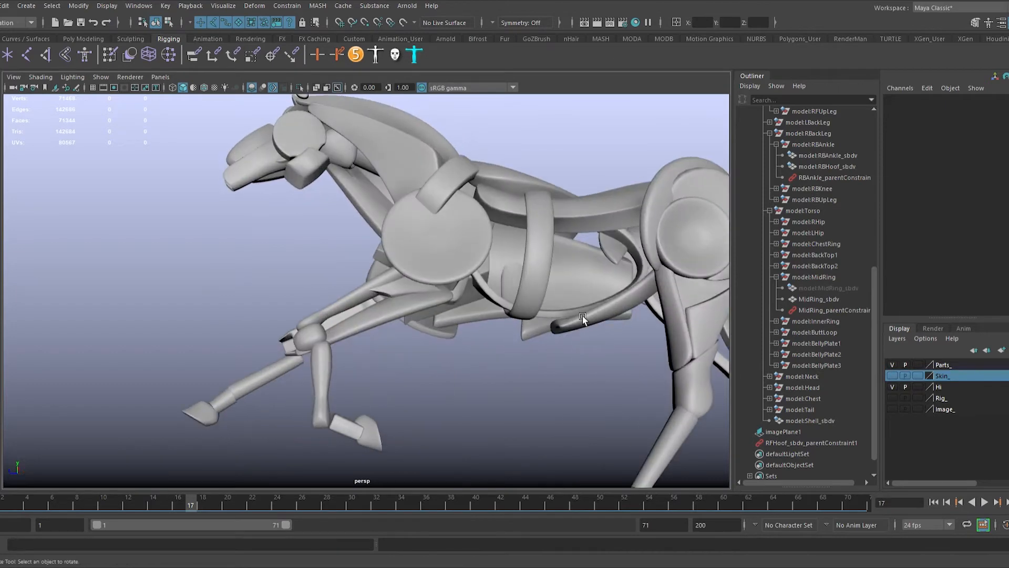
click(583, 317)
alt+drag(583, 316, 546, 373)
click(628, 334)
alt+right_drag(545, 374, 326, 480)
drag(191, 503, 646, 517)
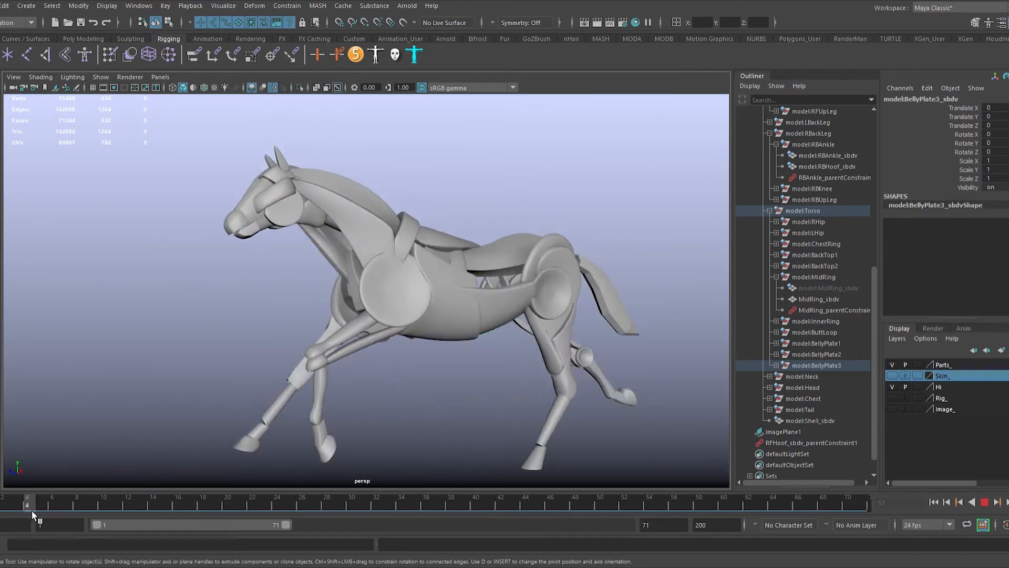
Step: Select the middle torso ring, scrub through its motion, and try moving it along its Z axis
key(Escape)
click(460, 279)
key(e)
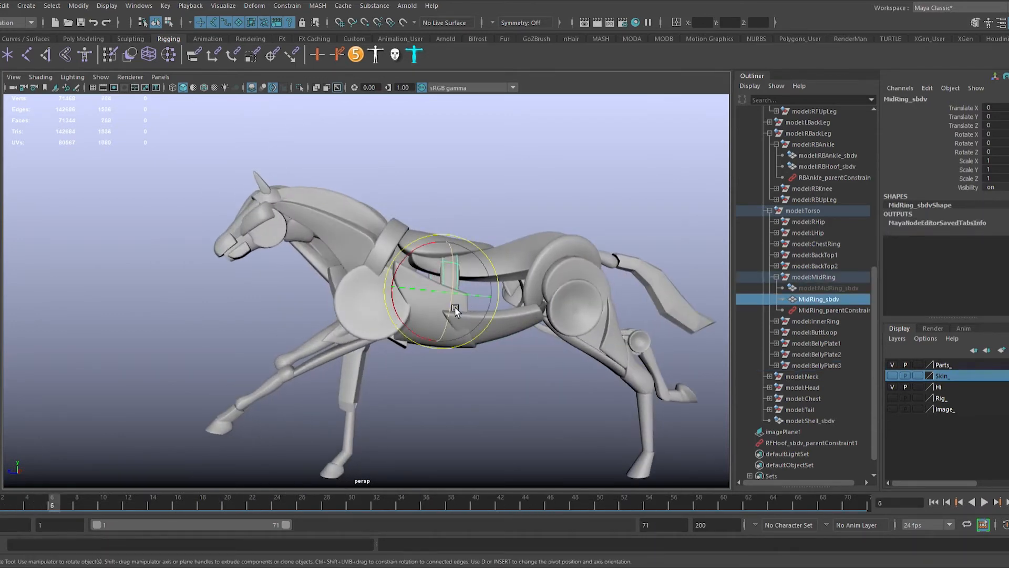
alt+drag(448, 291, 492, 298)
alt+drag(463, 234, 481, 206)
key(alt+v)
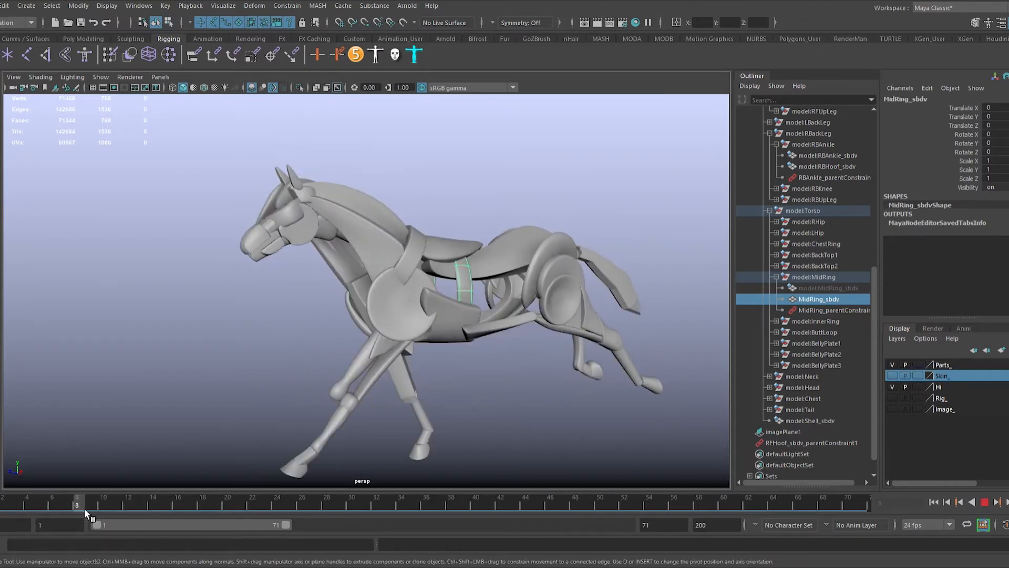
key(alt+v)
drag(405, 284, 384, 286)
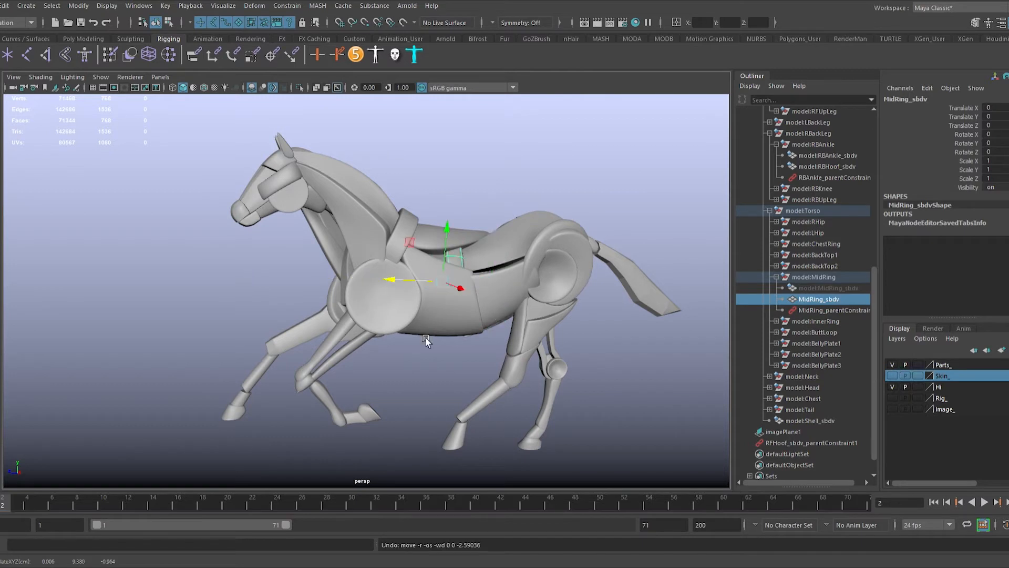
Step: Group the middle torso ring under its own node and go to frame 1
alt+drag(425, 337, 512, 352)
alt+middle_drag(512, 352, 482, 367)
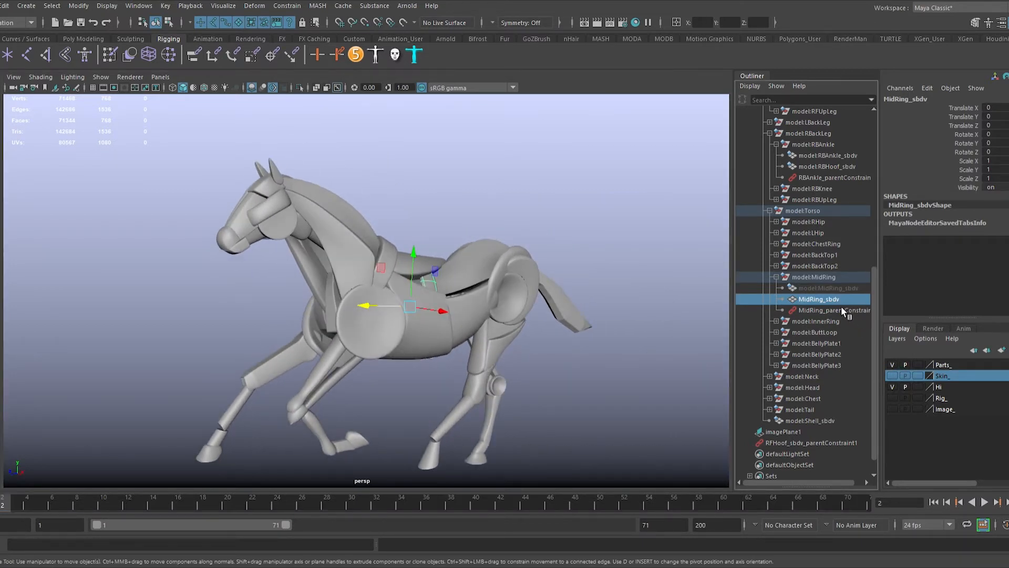
key(ctrl+g)
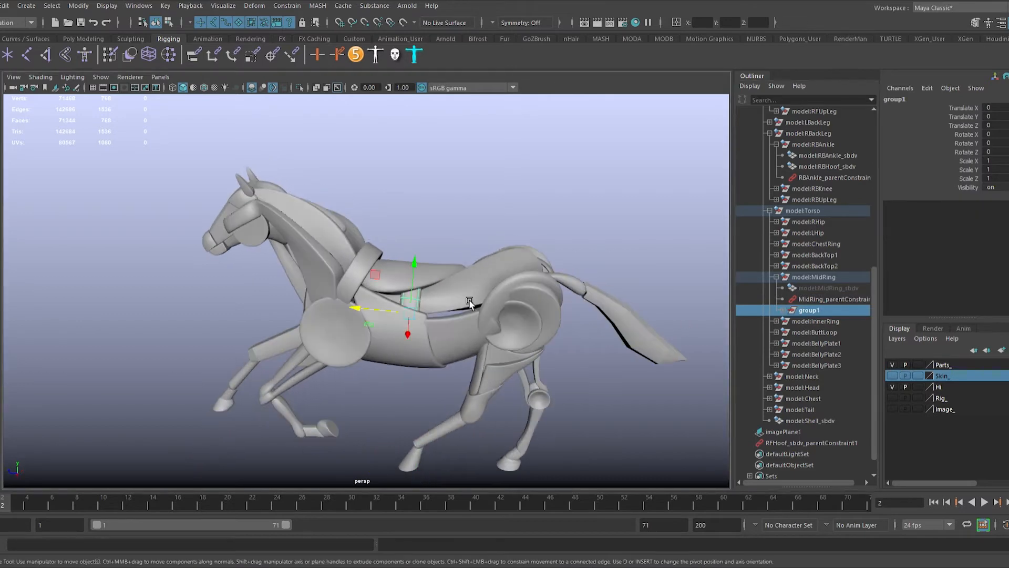
alt+drag(496, 311, 476, 277)
drag(2, 507, 0, 508)
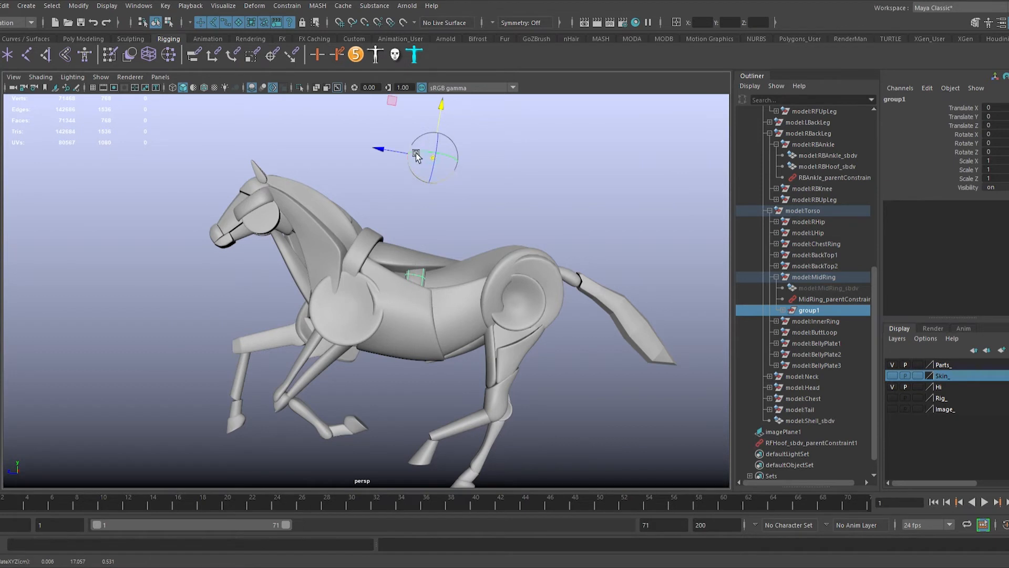
Step: Try rotating the ring group around X at frames 1 and 15, and reset its Rotate X to 0
key(w)
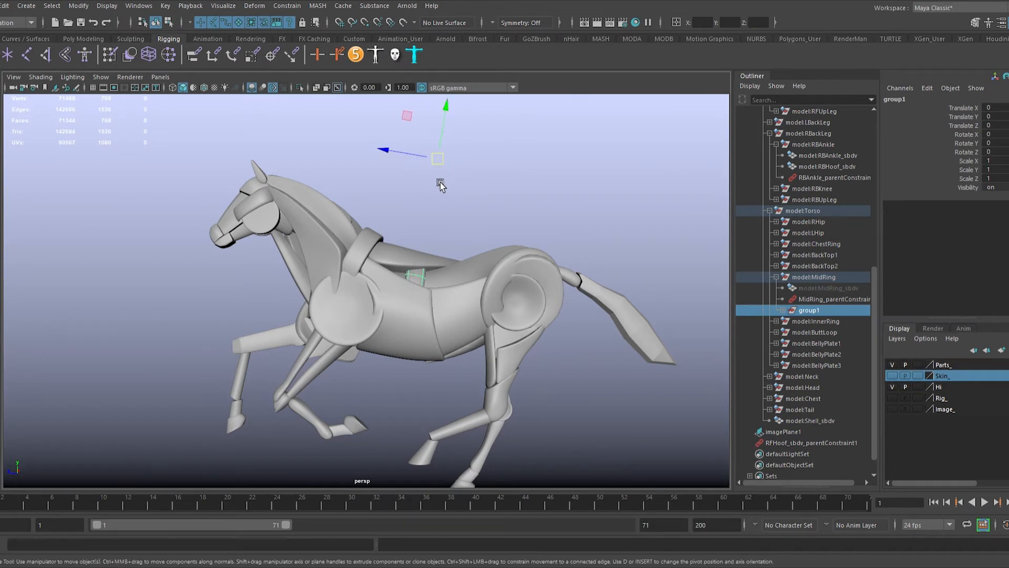
key(e)
drag(413, 198, 427, 204)
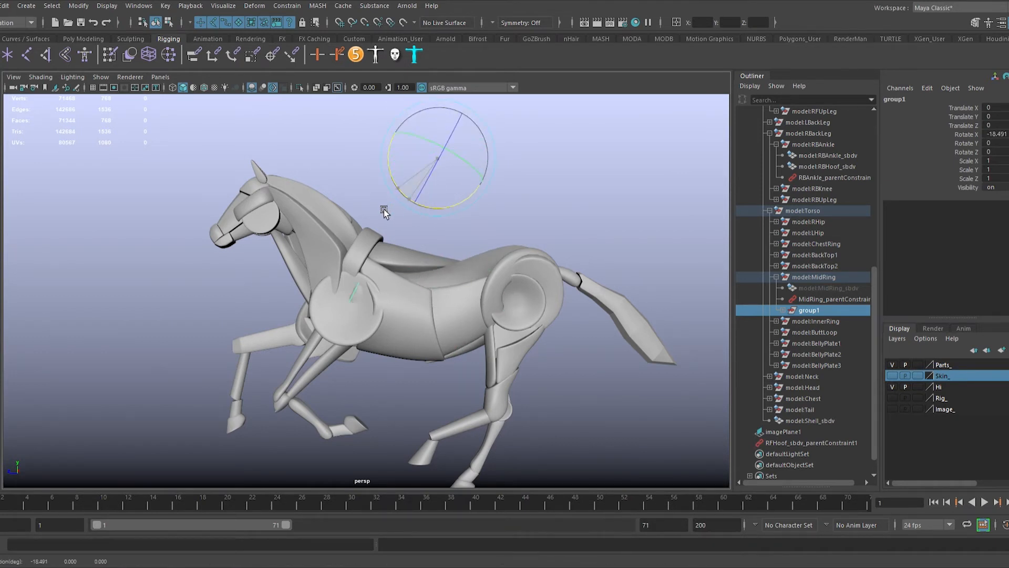
drag(96, 511, 168, 505)
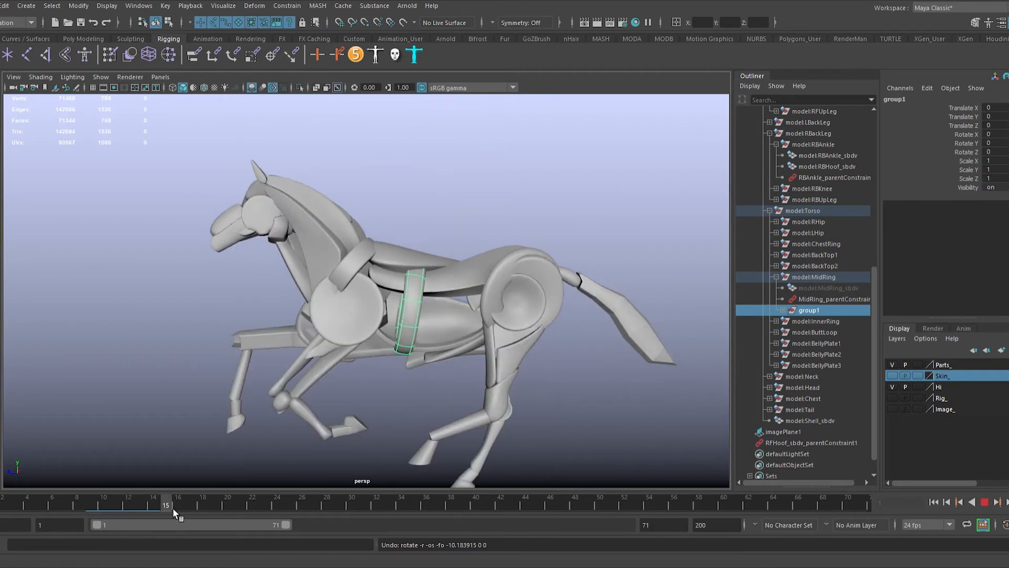
drag(414, 194, 380, 202)
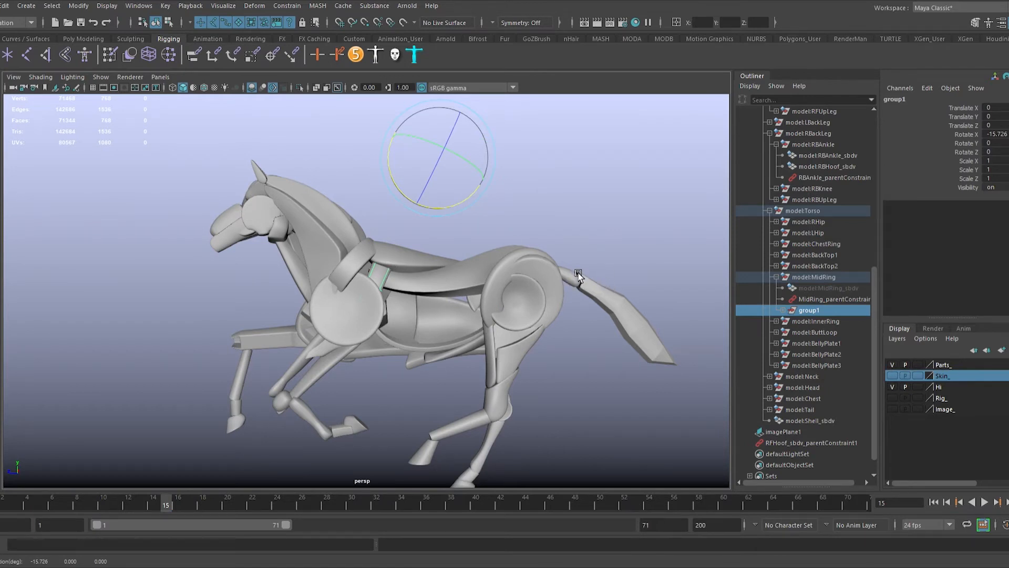
alt+drag(578, 274, 452, 295)
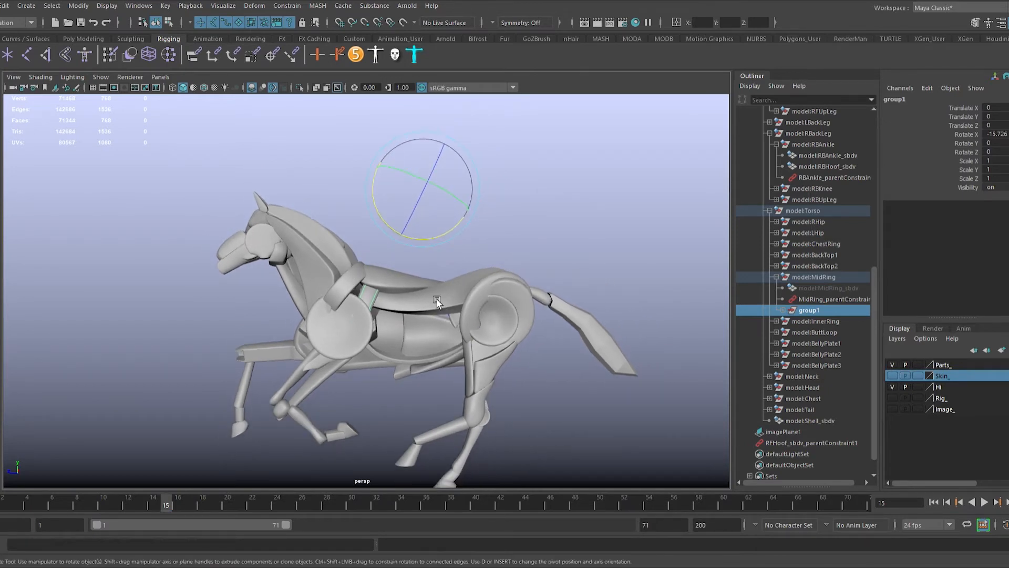
mouse_move(398, 228)
mouse_down()
mouse_move(434, 237)
mouse_move(400, 232)
mouse_up()
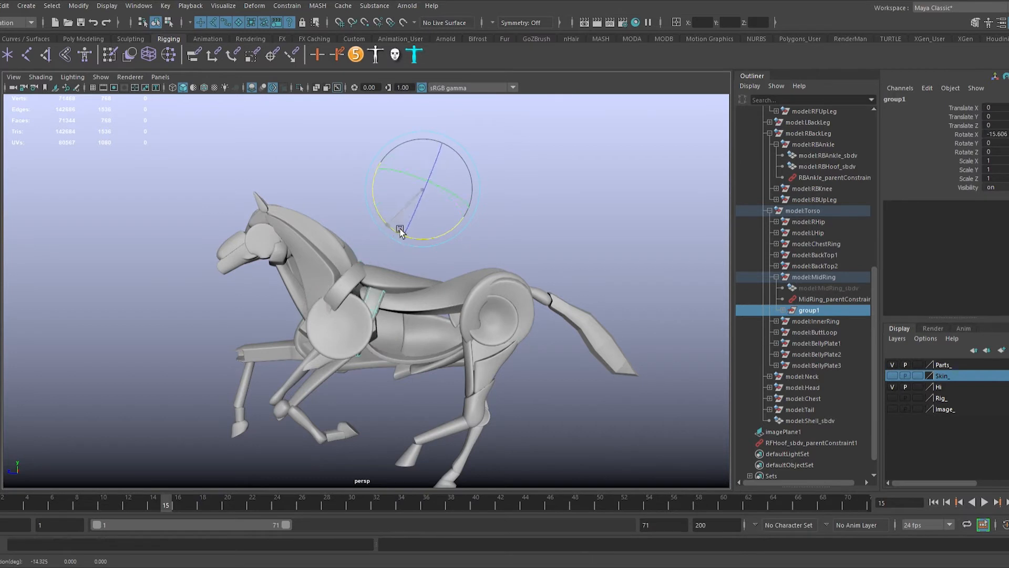
alt+drag(419, 269, 448, 269)
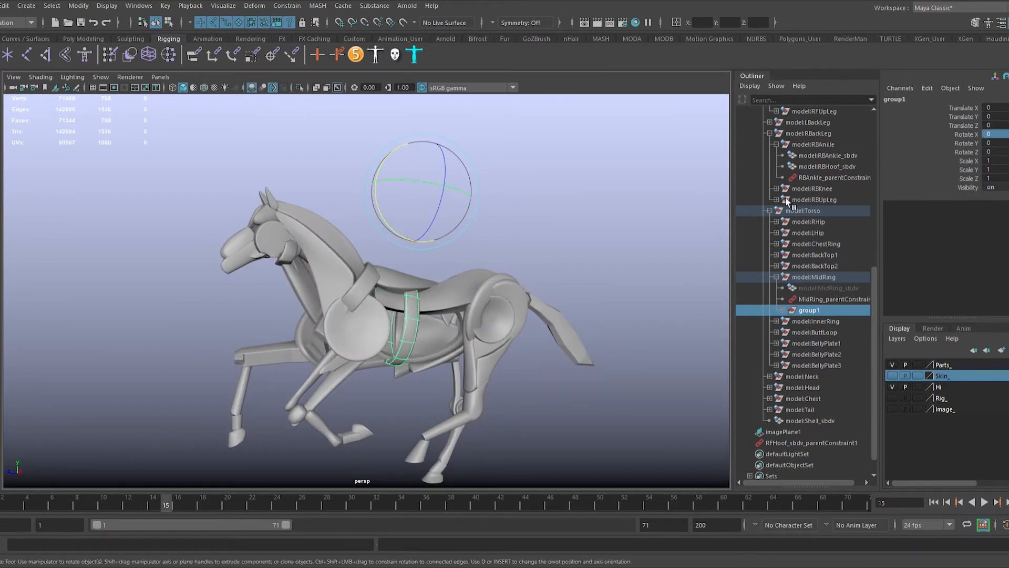
Step: At frame 1, rotate the ring group to about -23.1 in Rotate X and key it
key(alt+v)
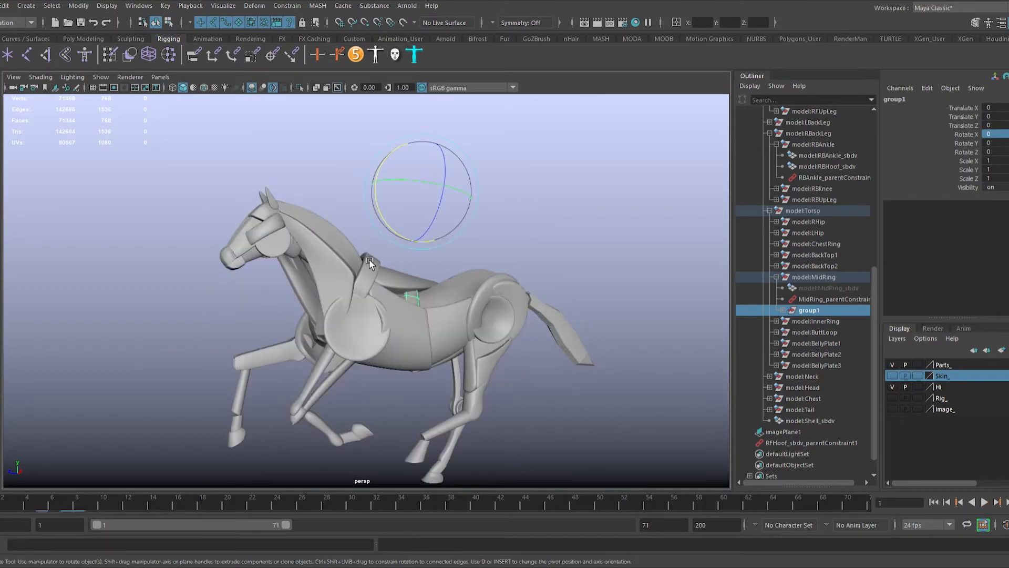
drag(391, 228, 378, 217)
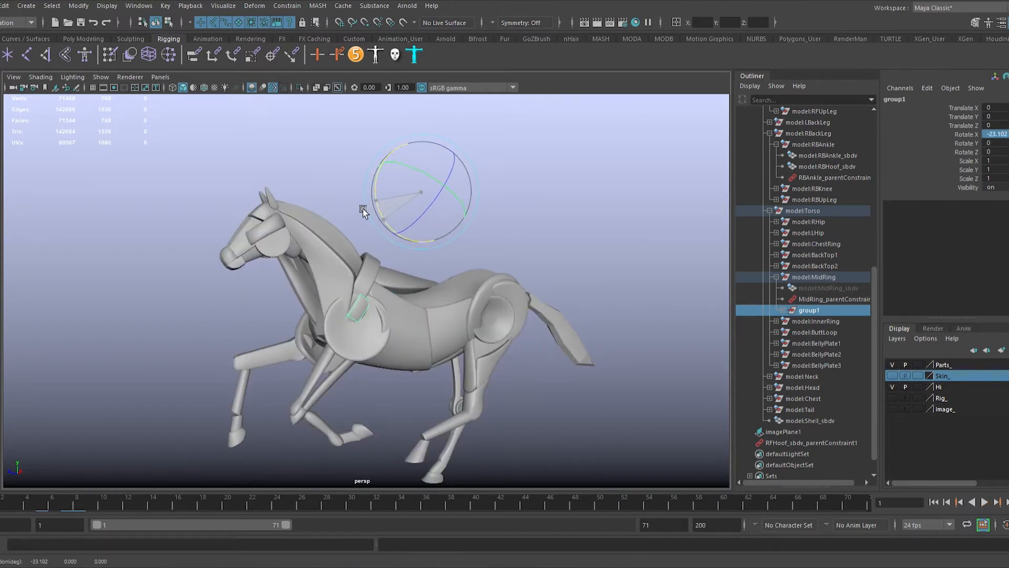
key(s)
Step: At frame 34, rotate the ring group to about 45.8 in Rotate X, key it, and scrub through the swing
key(alt+v)
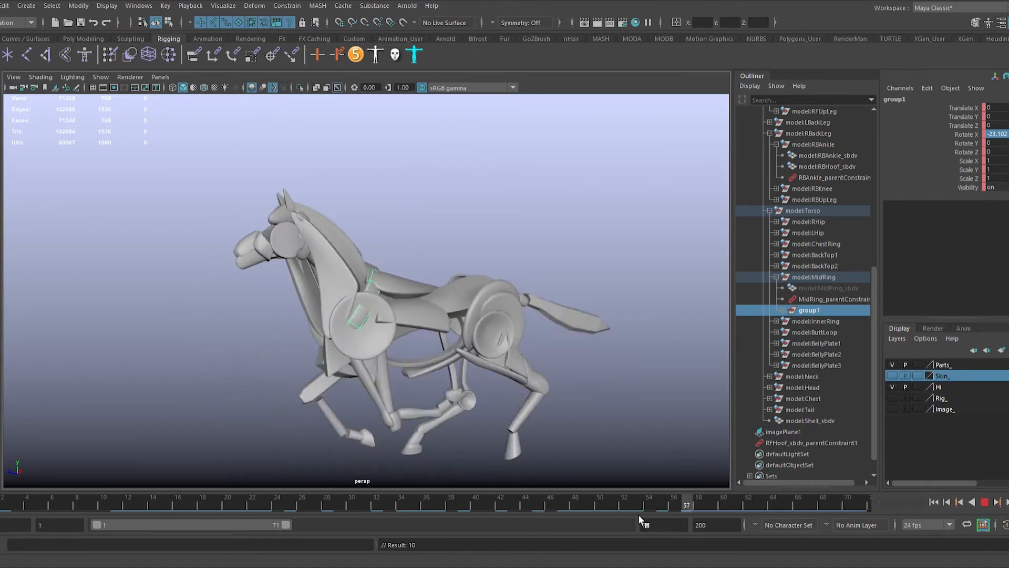
key(alt+v)
key(e)
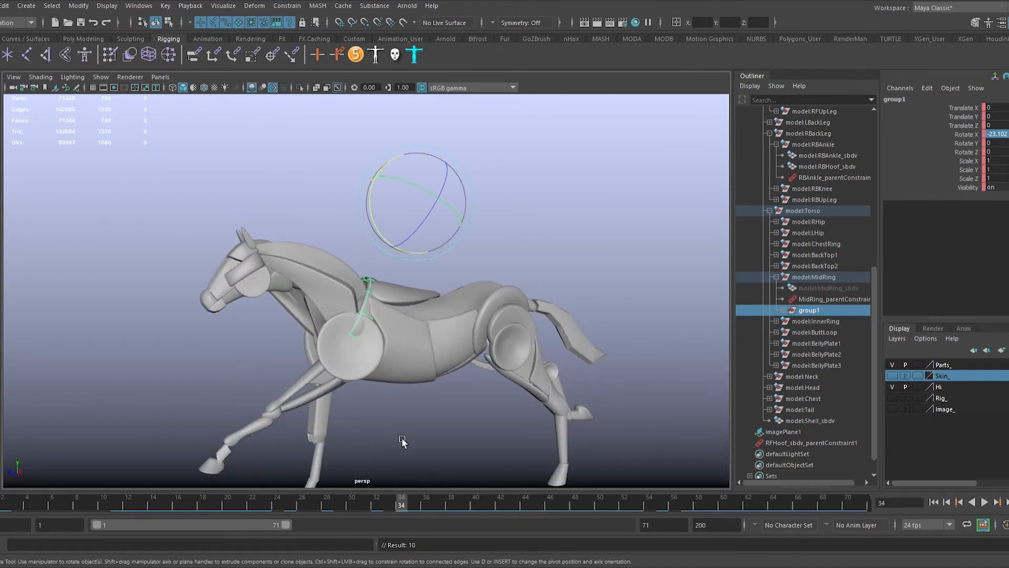
drag(384, 245, 395, 233)
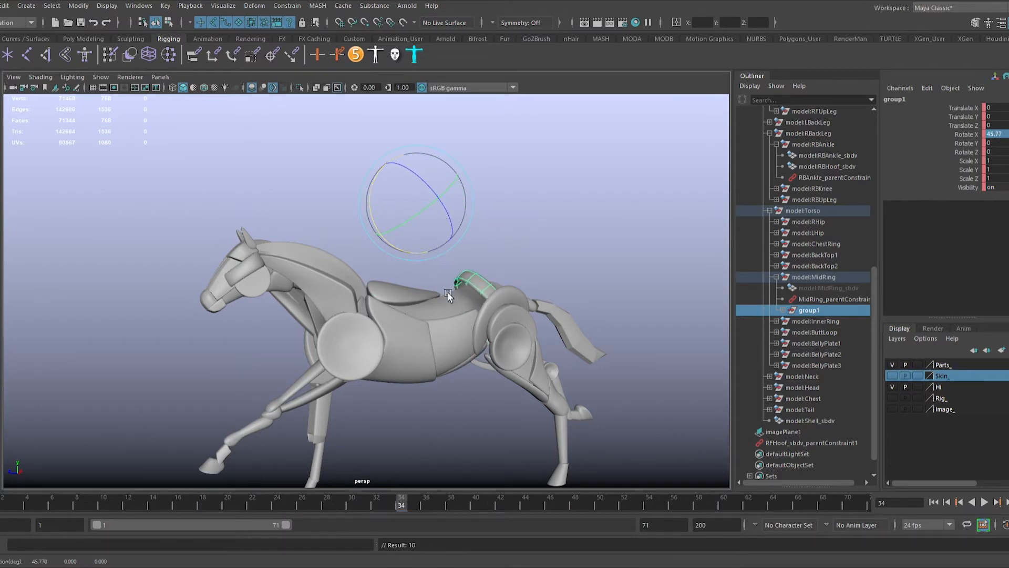
key(alt+v)
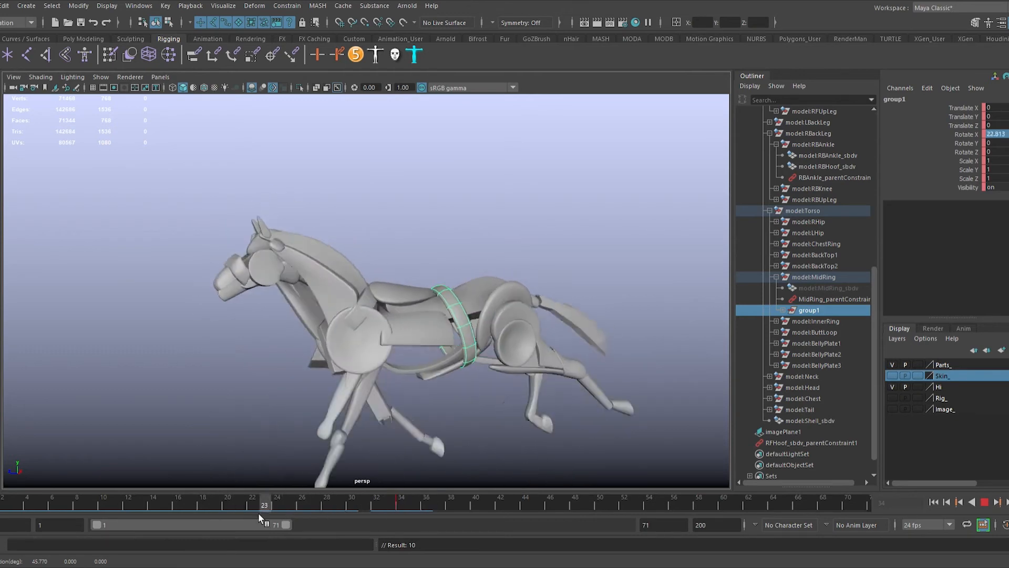
key(alt+v)
Step: Select the middle ring mesh inside the group and key it at full scale on frame 15
click(456, 367)
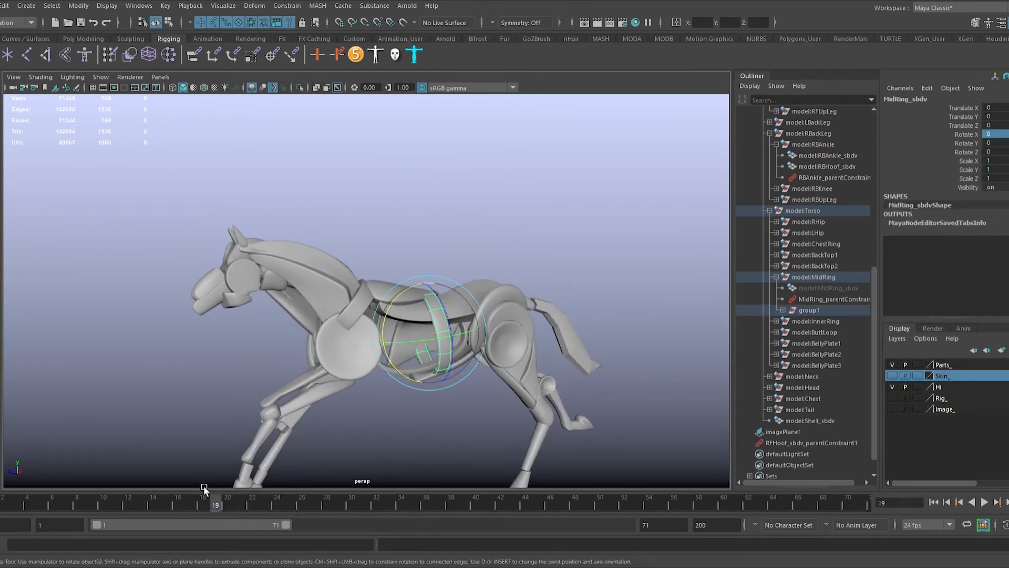
key(alt+v)
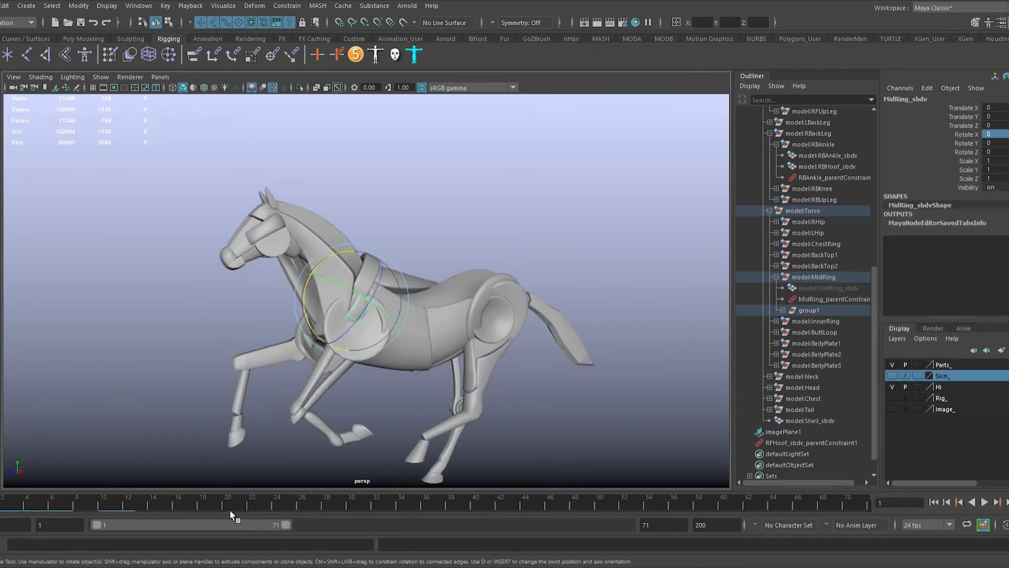
mouse_move(229, 509)
mouse_down()
mouse_move(289, 506)
mouse_move(147, 506)
mouse_move(169, 507)
mouse_up()
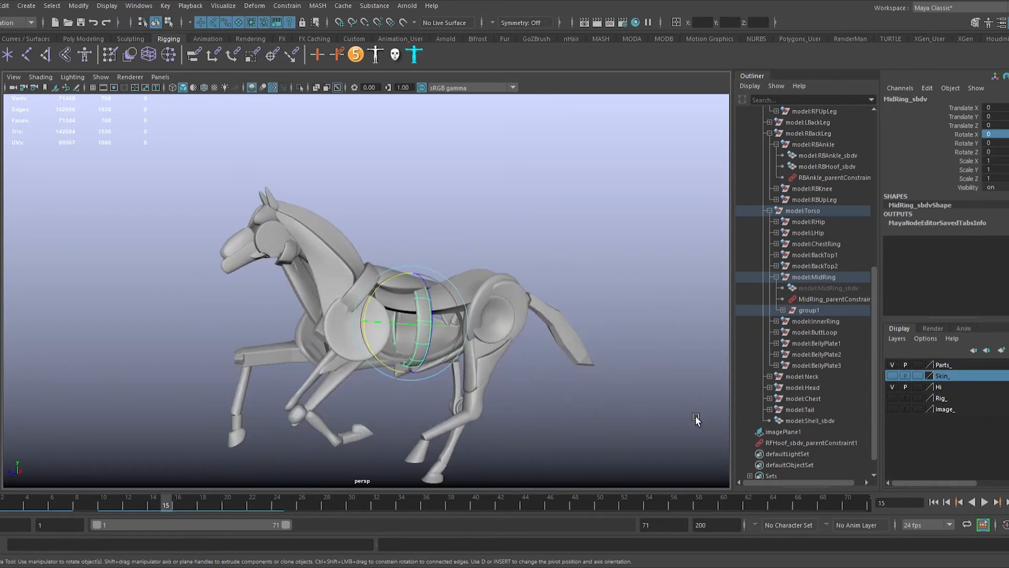
alt+drag(695, 415, 360, 480)
key(s)
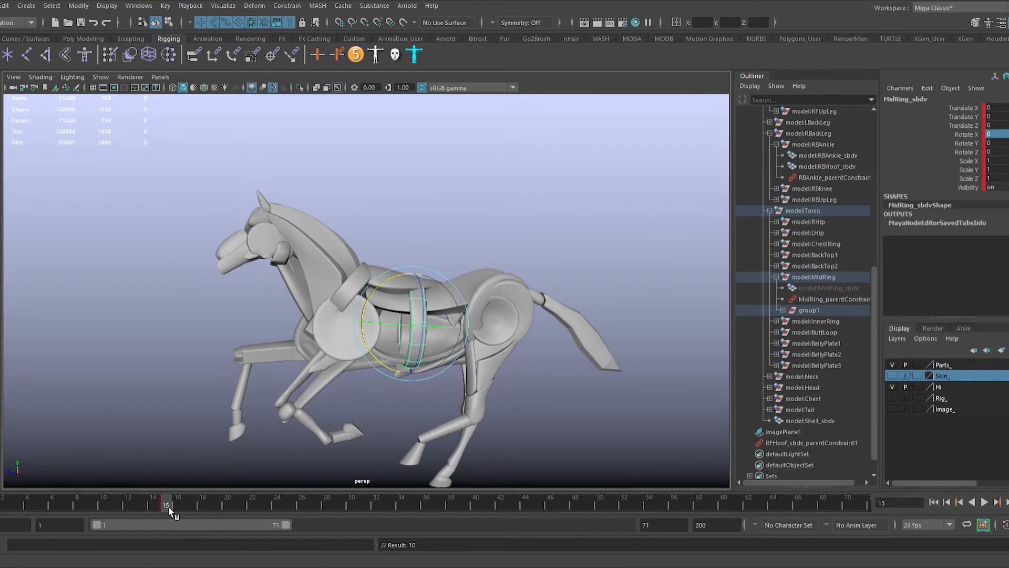
Step: Scale the middle ring down and key it at frame 1, then scale it to about 0.205 and key it at frame 34
key(alt+shift+v)
alt+drag(407, 323, 338, 384)
key(alt+v)
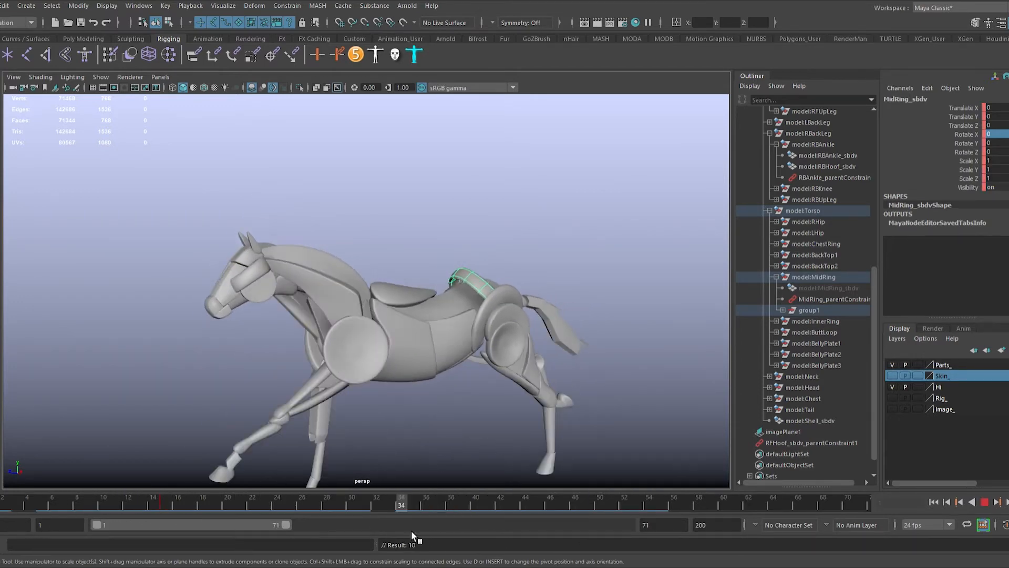
drag(478, 306, 485, 310)
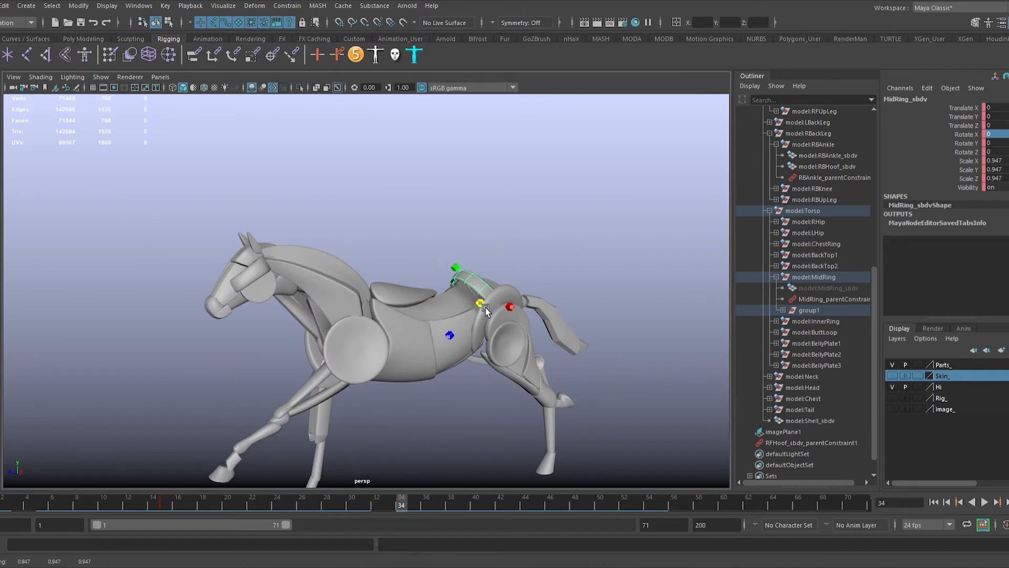
key(s)
Step: Scrub through the ring's scaling and rotation from another angle, and deselect the ring
alt+drag(462, 360, 493, 362)
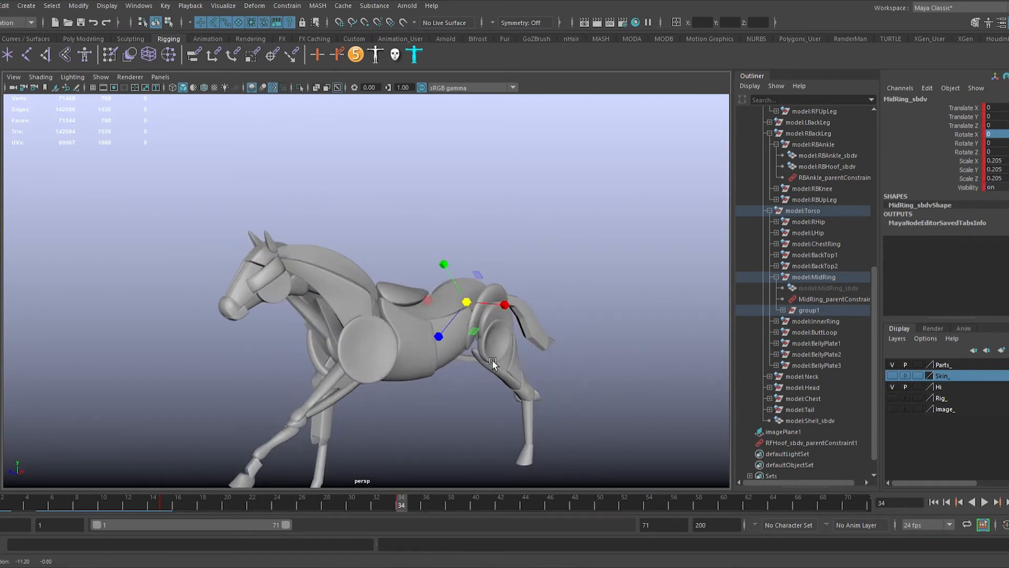
key(alt+v)
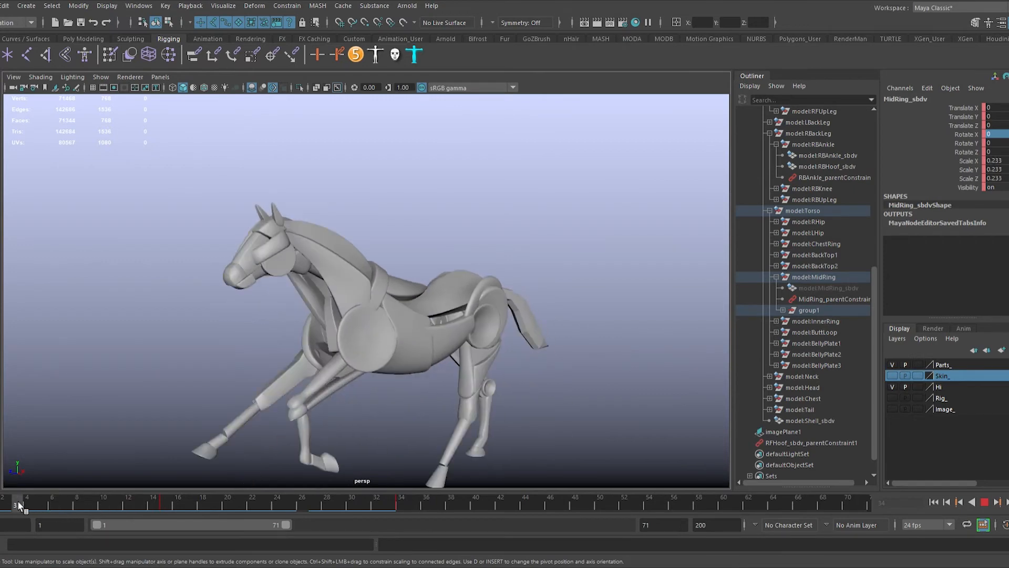
drag(174, 513, 243, 507)
click(618, 297)
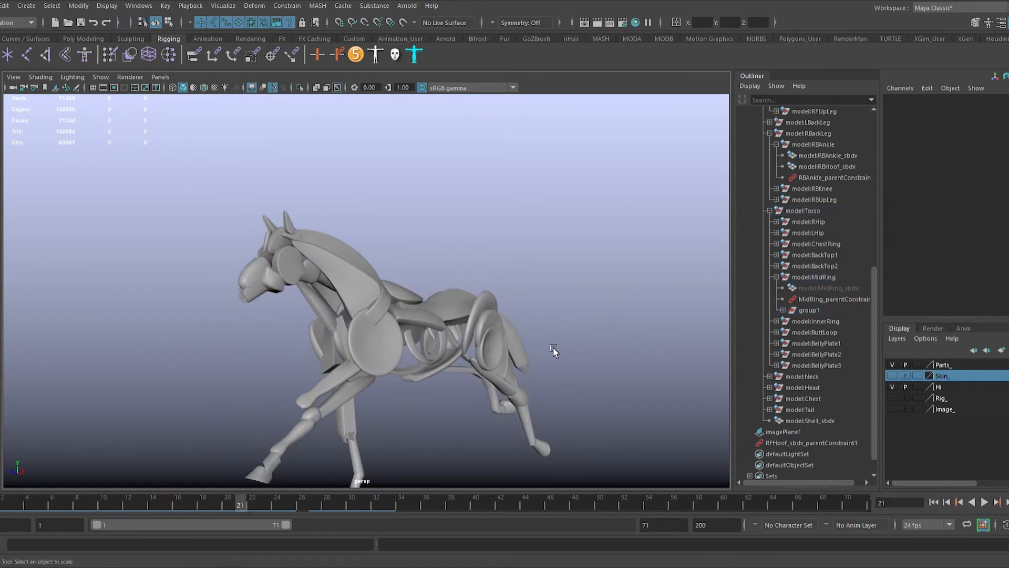
Step: Play back the whole run cycle, select the piece along the top of the neck, and return to frame 1
key(alt+v)
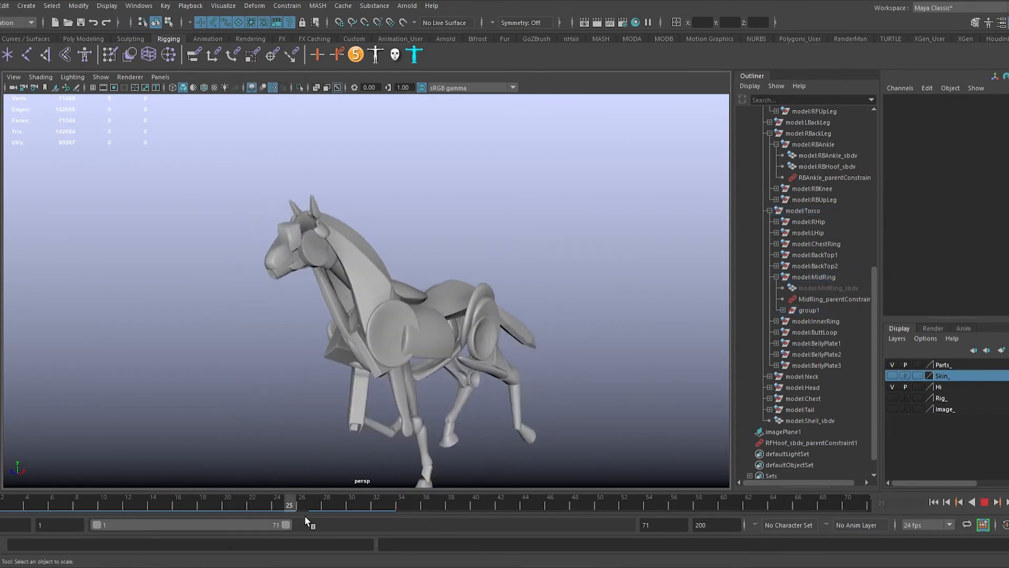
key(alt+v)
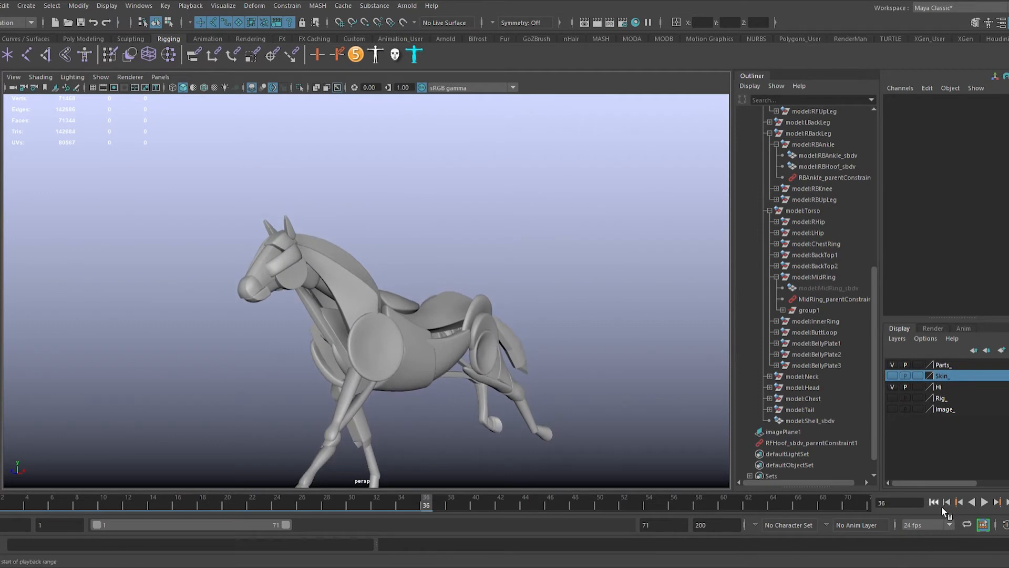
click(985, 502)
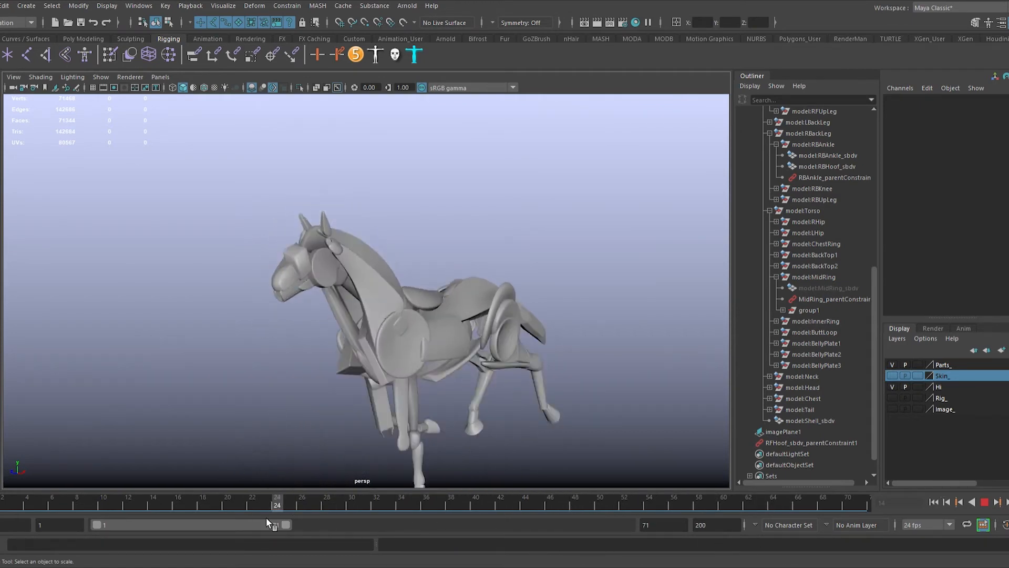
click(352, 232)
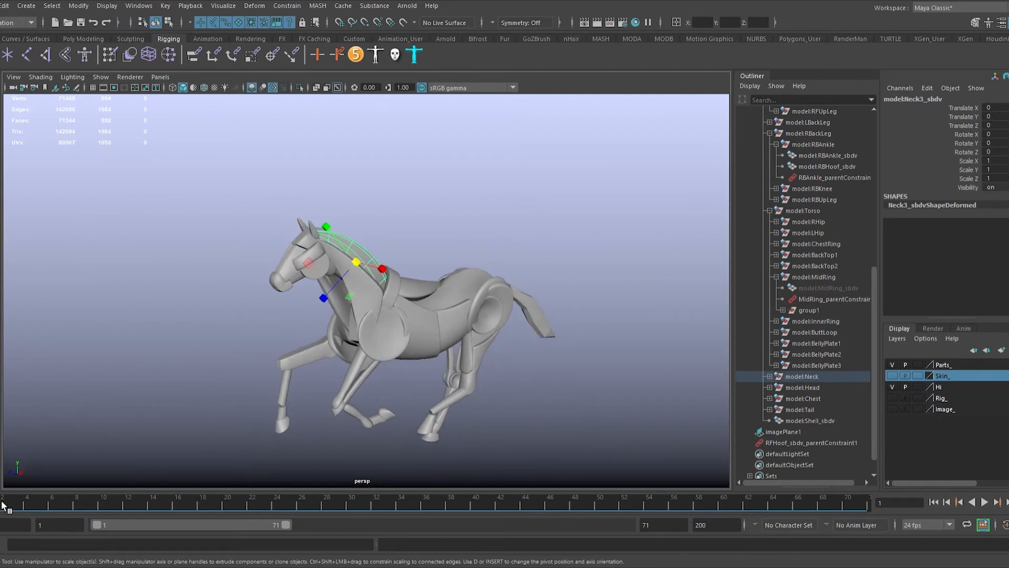
Step: Turn on the Skin_ layer alongside the Parts_ layer and compare skin and parts on the horse at frame 3
mouse_move(2, 501)
mouse_down()
mouse_move(779, 489)
mouse_move(309, 524)
mouse_move(14, 520)
mouse_up()
alt+drag(466, 353, 884, 356)
click(896, 367)
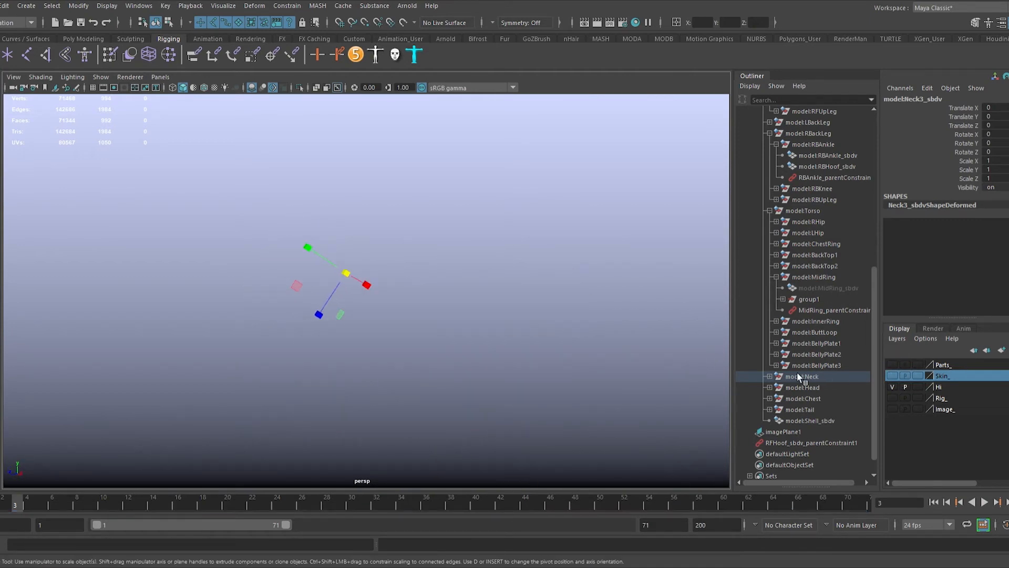
click(896, 377)
alt+drag(727, 371, 720, 368)
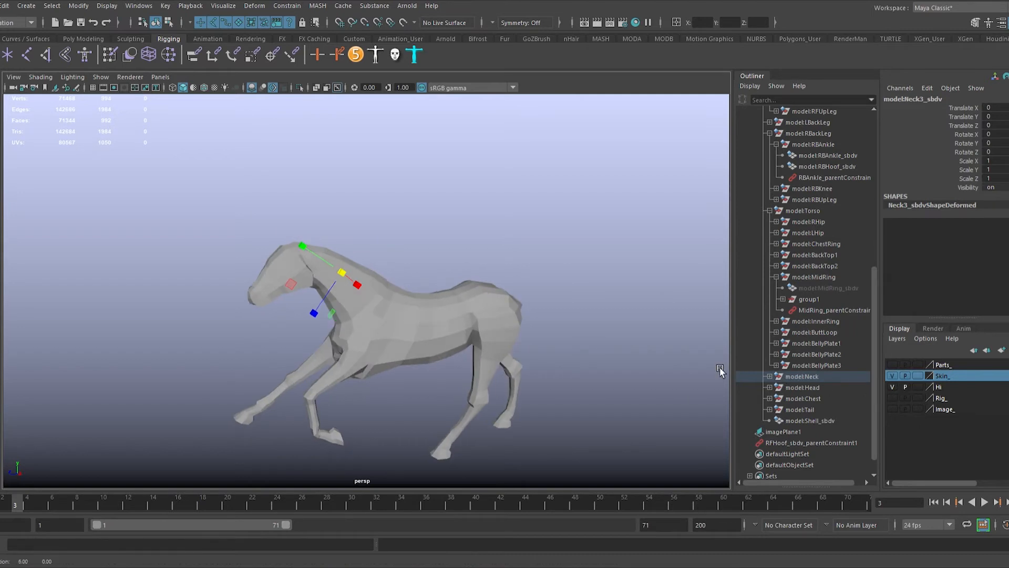
click(894, 367)
alt+drag(648, 369, 576, 385)
click(459, 301)
alt+drag(459, 300, 391, 303)
key(ctrl+z)
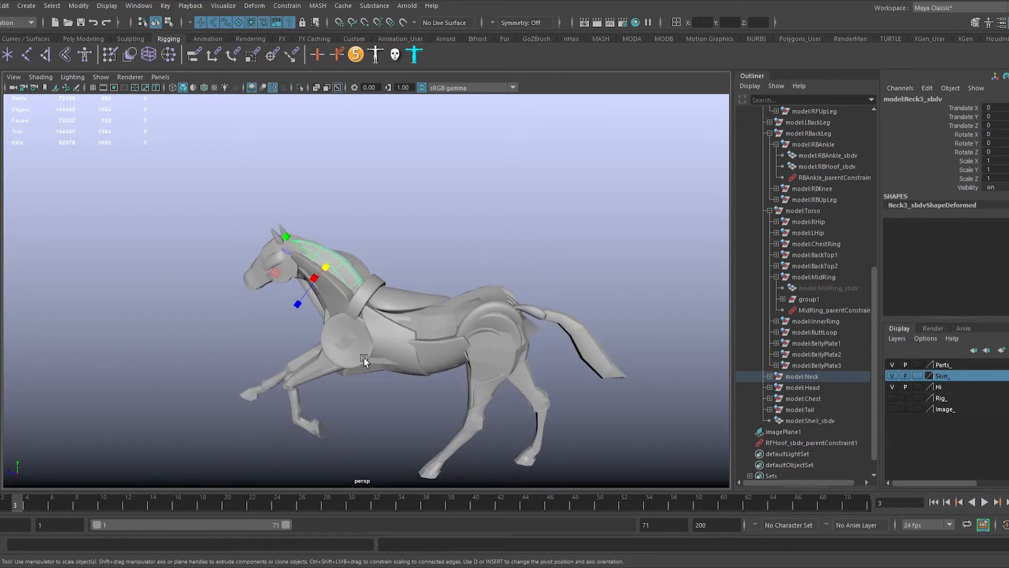
Step: At frame 1, duplicate the piece along the top of the neck, unparent the copy, and hide the Parts_ layer
click(0, 505)
alt+drag(344, 383, 391, 382)
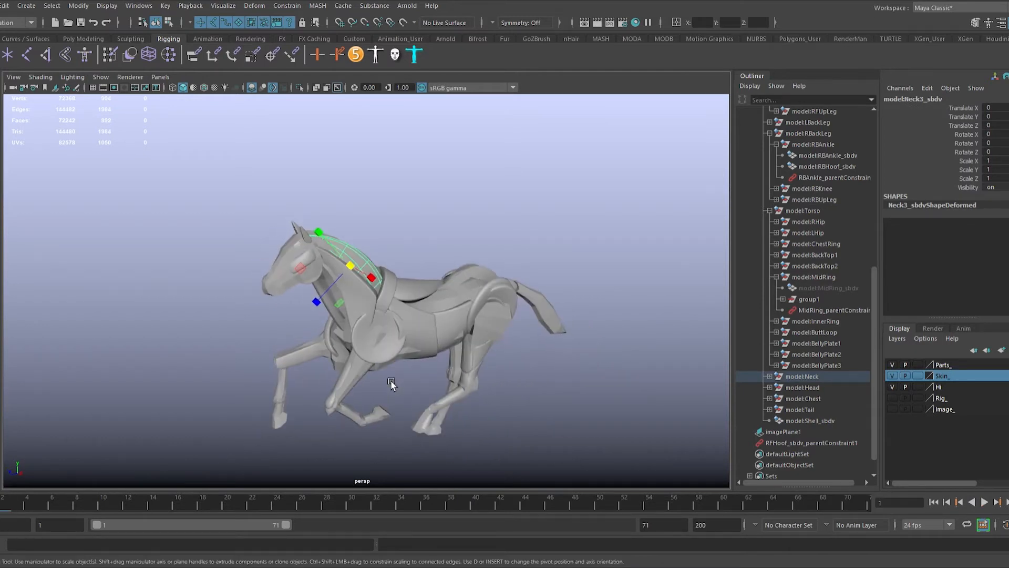
key(shift+p)
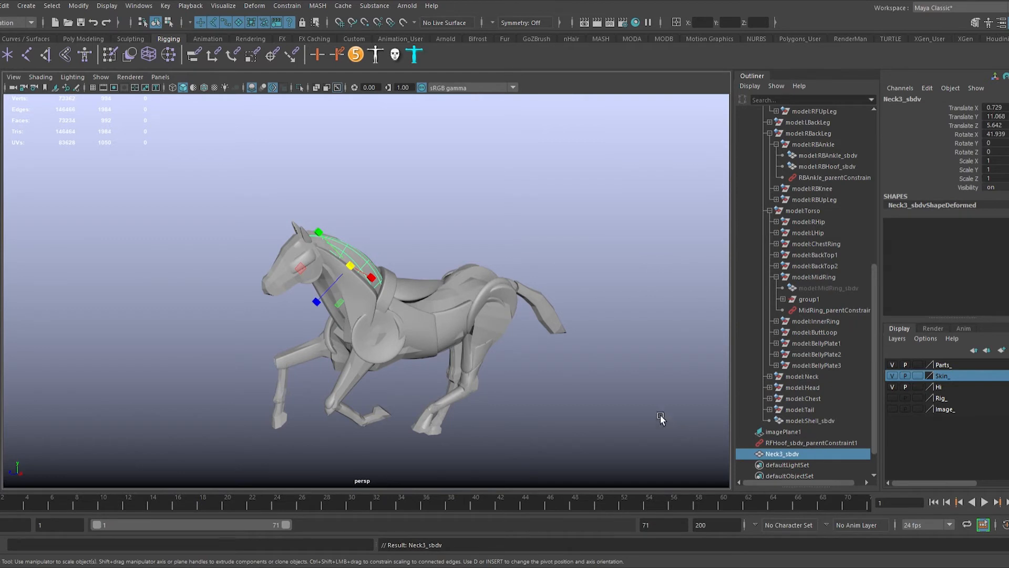
alt+drag(617, 395, 625, 373)
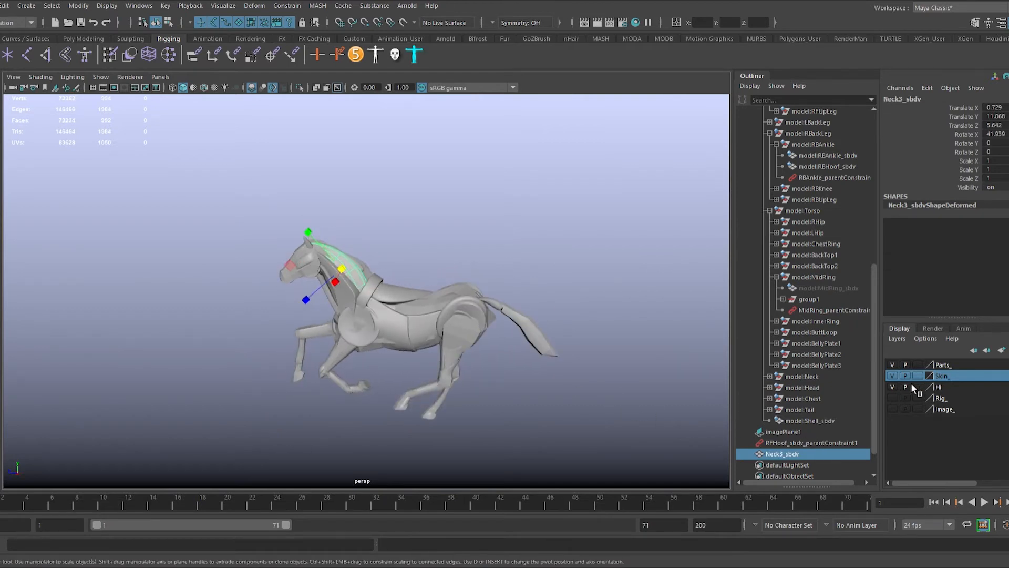
click(900, 369)
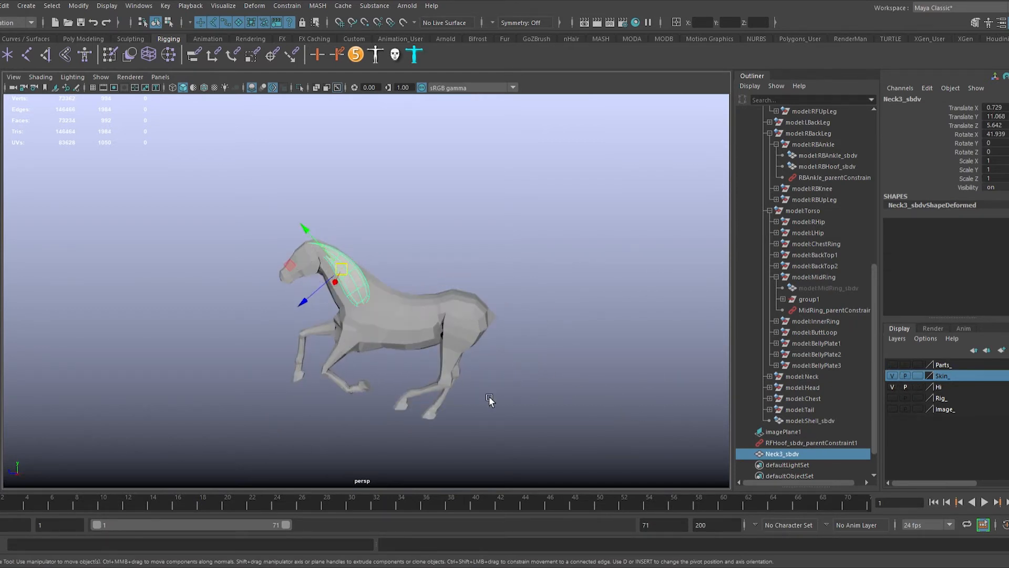
alt+middle_drag(463, 382, 459, 345)
Step: Show the grid, move the neck copy down near the origin in side view, and rotate it to about 91° in X
click(94, 88)
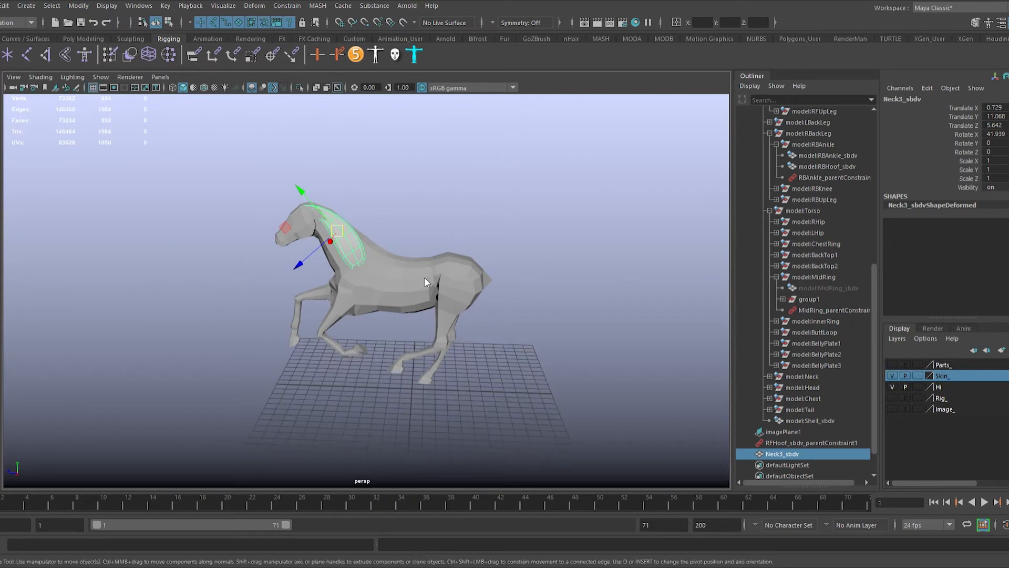
key(space)
middle_drag(445, 300, 538, 528)
key(e)
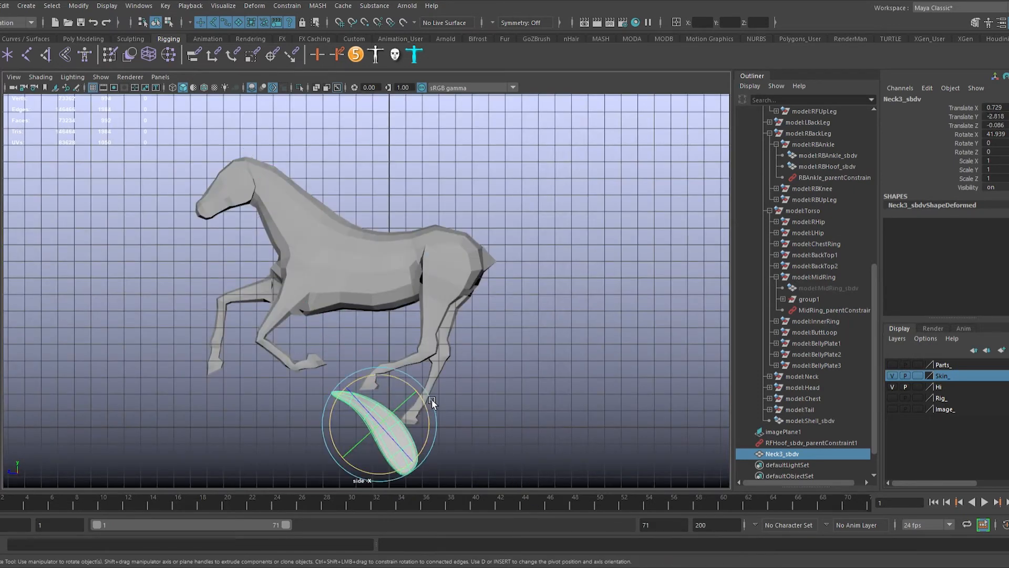
drag(432, 399, 398, 371)
alt+middle_drag(406, 373, 436, 263)
alt+right_drag(438, 265, 455, 353)
key(w)
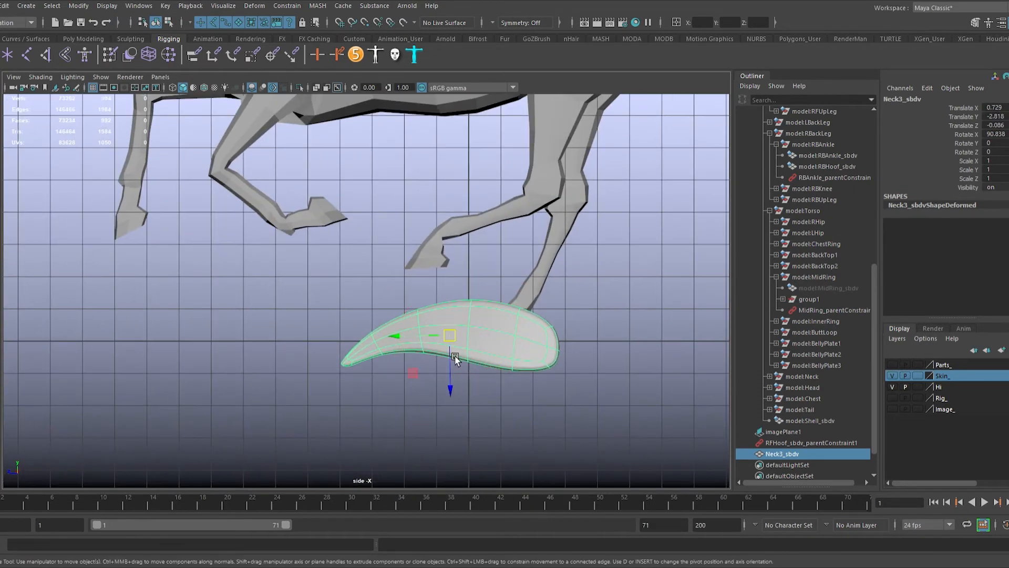
Step: Straighten the curved neck copy by soft-selecting the vertices at both ends and rotating and moving them level
key(e)
key(F9)
drag(273, 329, 404, 413)
key(b)
drag(403, 345, 336, 337)
key(w)
key(e)
drag(596, 379, 532, 317)
key(w)
middle_drag(606, 371, 616, 337)
key(e)
key(w)
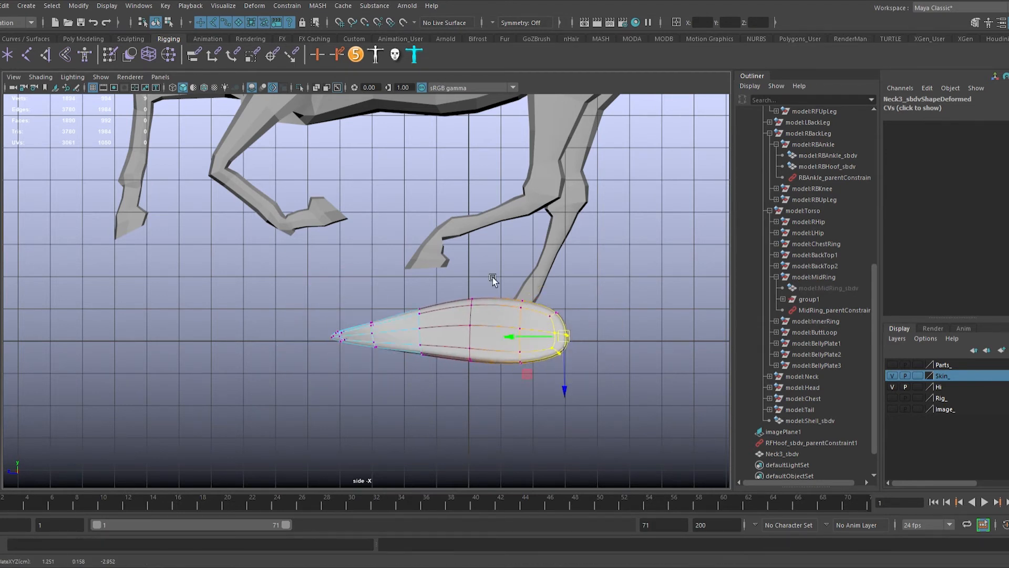
Step: Even out the vertices along the piece's middle to form a symmetric teardrop, and freeze its transformations
drag(465, 289, 482, 331)
mouse_move(482, 332)
middle_down()
mouse_move(473, 335)
mouse_move(479, 323)
middle_up()
key(F8)
key(F8)
drag(278, 319, 458, 391)
middle_drag(452, 385, 445, 388)
drag(558, 309, 594, 367)
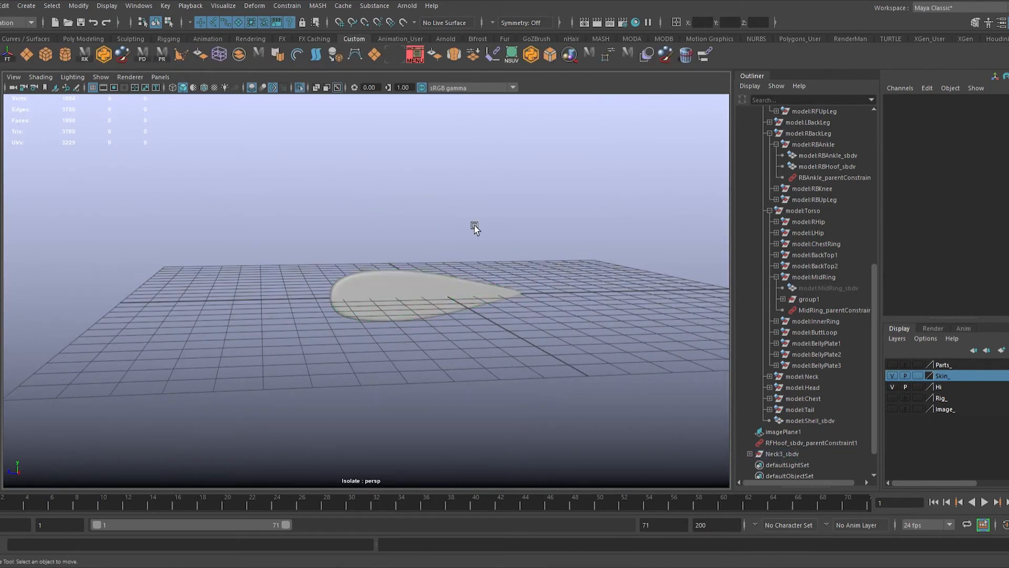
alt+drag(474, 225, 446, 337)
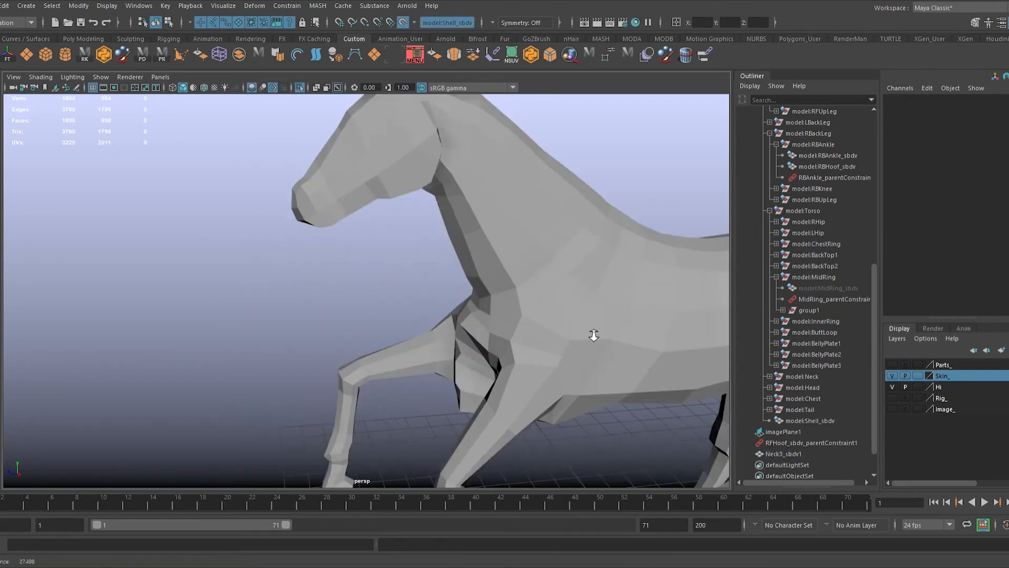
Step: Make the horse shell live for drawing curves and display the Parts_ layer as a template
alt+drag(590, 333, 310, 307)
click(893, 365)
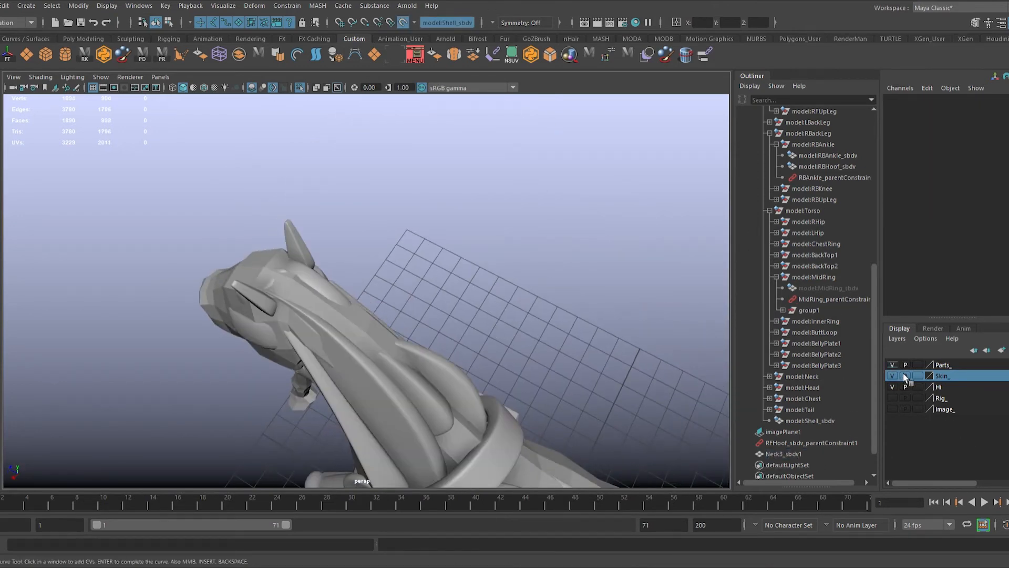
click(918, 365)
alt+drag(604, 347, 348, 287)
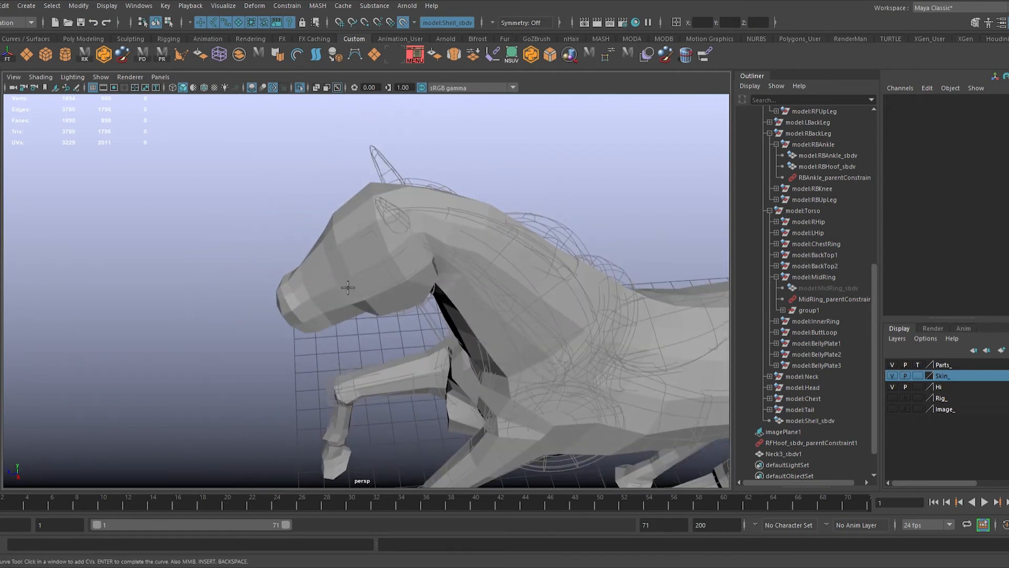
Step: Draw a CV curve on the shell from the muzzle along neck and back, around the rump and forward along the side, and wrap it
click(306, 287)
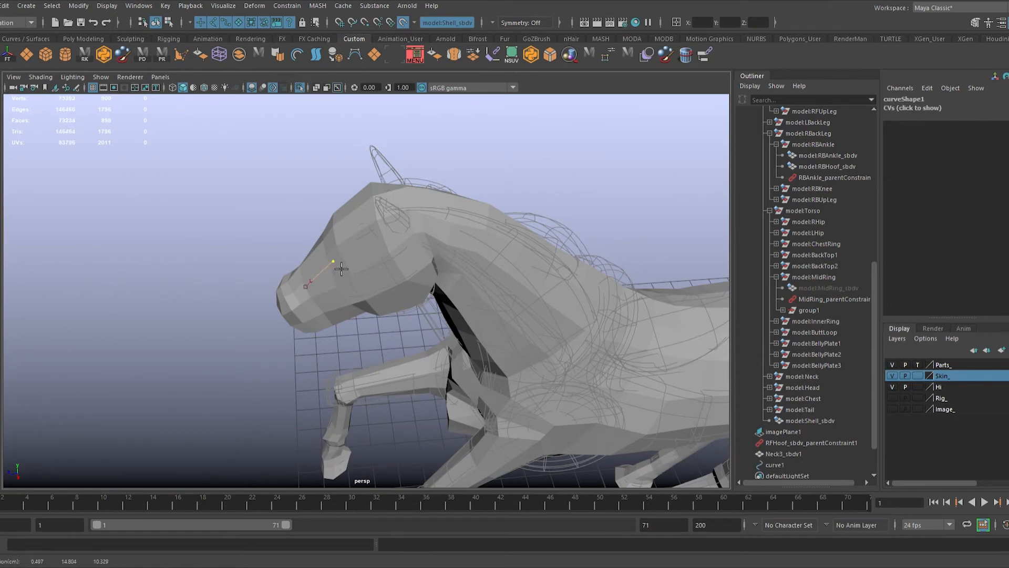
alt+drag(373, 244, 361, 283)
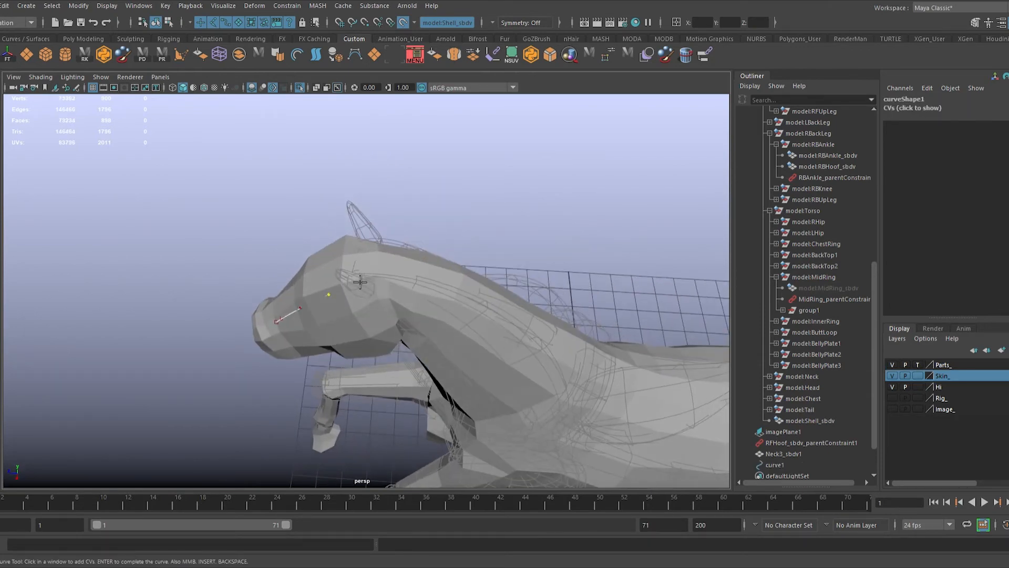
alt+drag(454, 306, 290, 251)
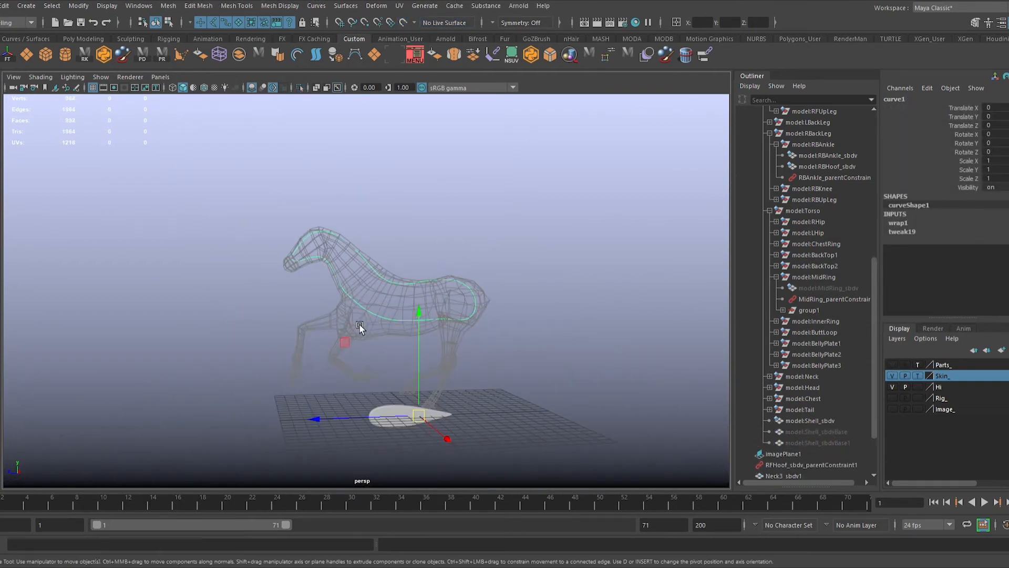
alt+drag(373, 307, 437, 372)
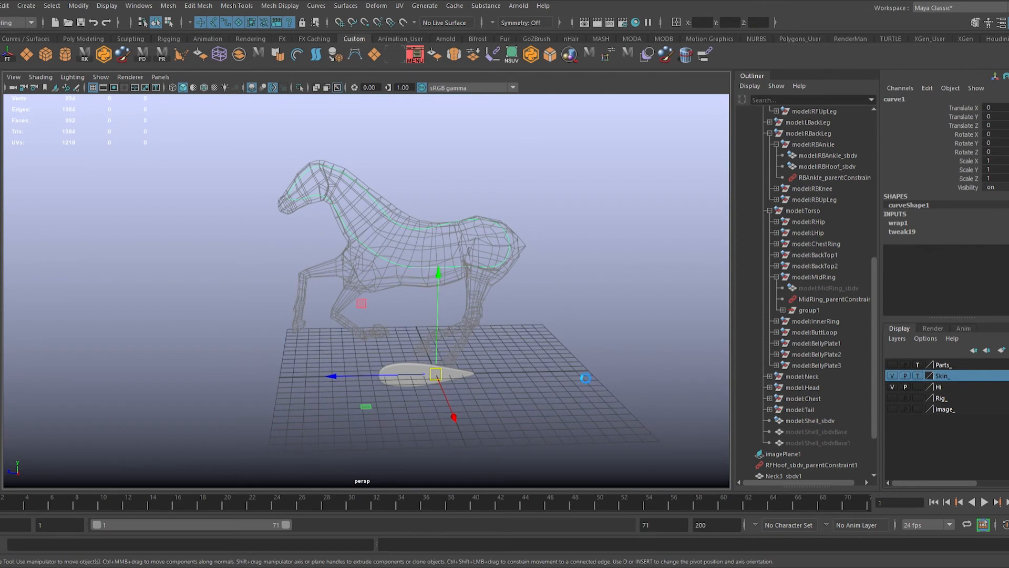
Step: Save the scene and attach the teardrop piece to the wrapped curve as a motion path
key(ctrl+s)
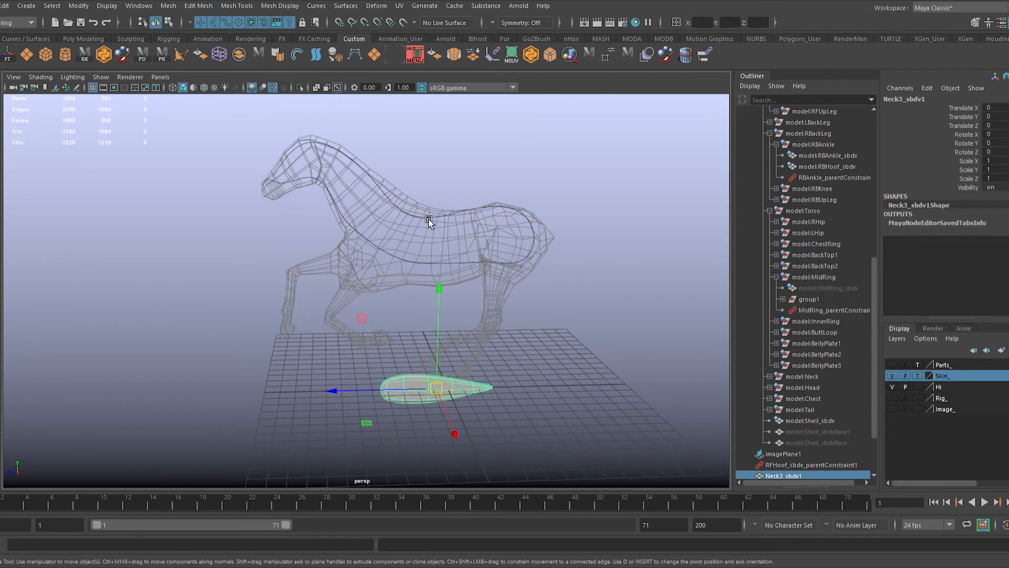
shift+click(409, 218)
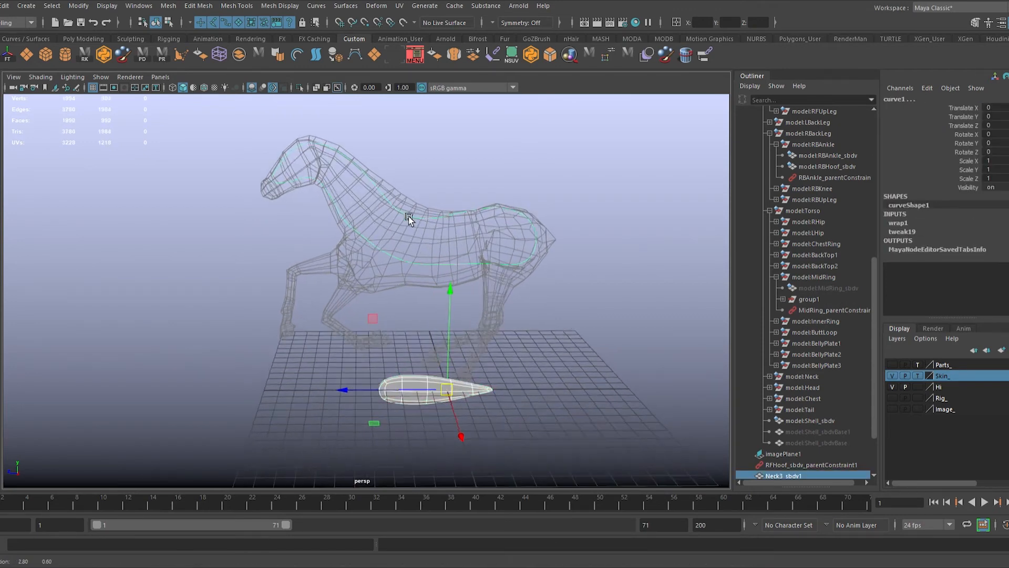
alt+drag(409, 217, 431, 299)
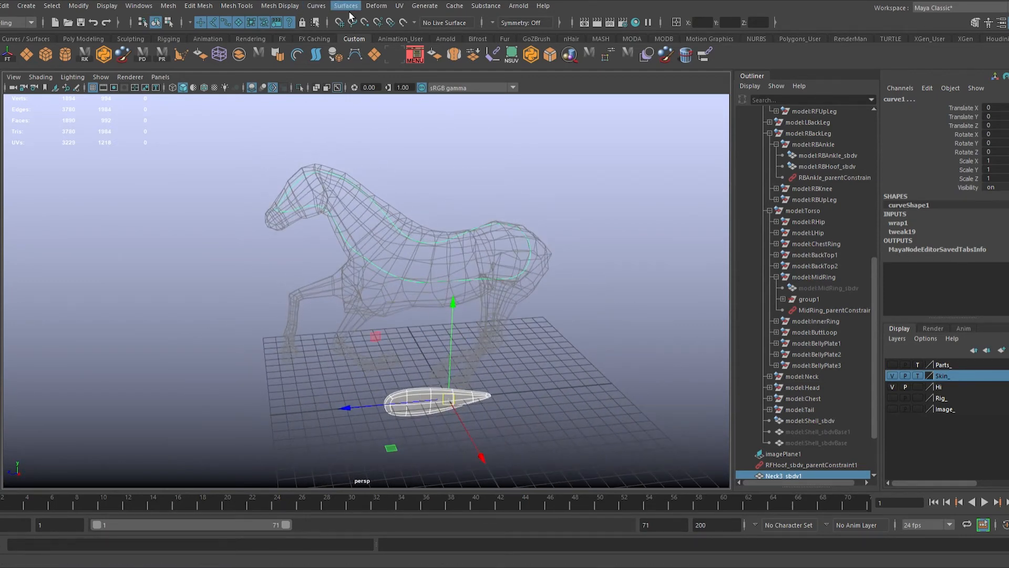
key(F4)
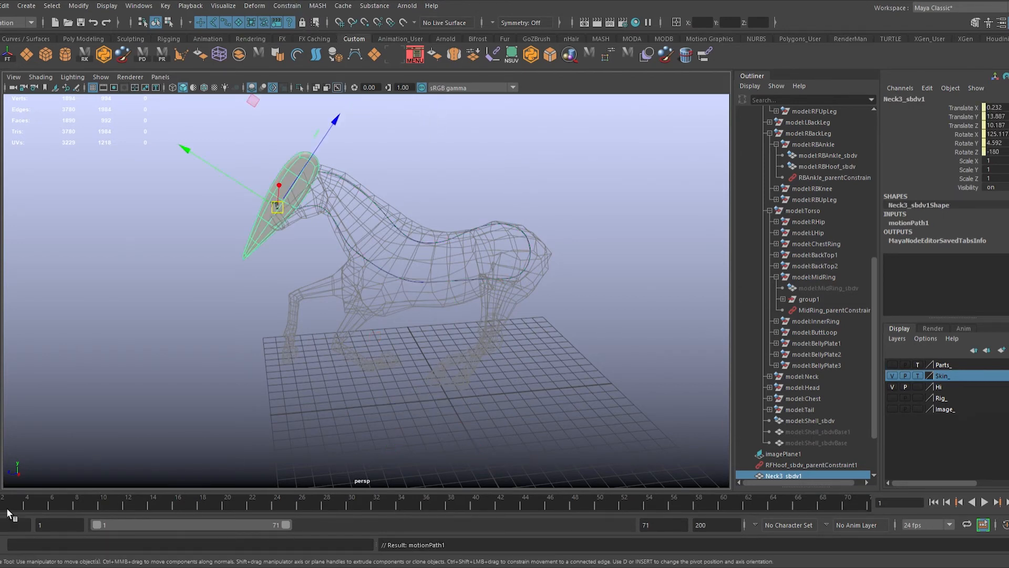
Step: Scrub the piece along its path, and add a flow path lattice with S 2, T 2 and U 12 divisions at frame 1
drag(6, 507, 404, 512)
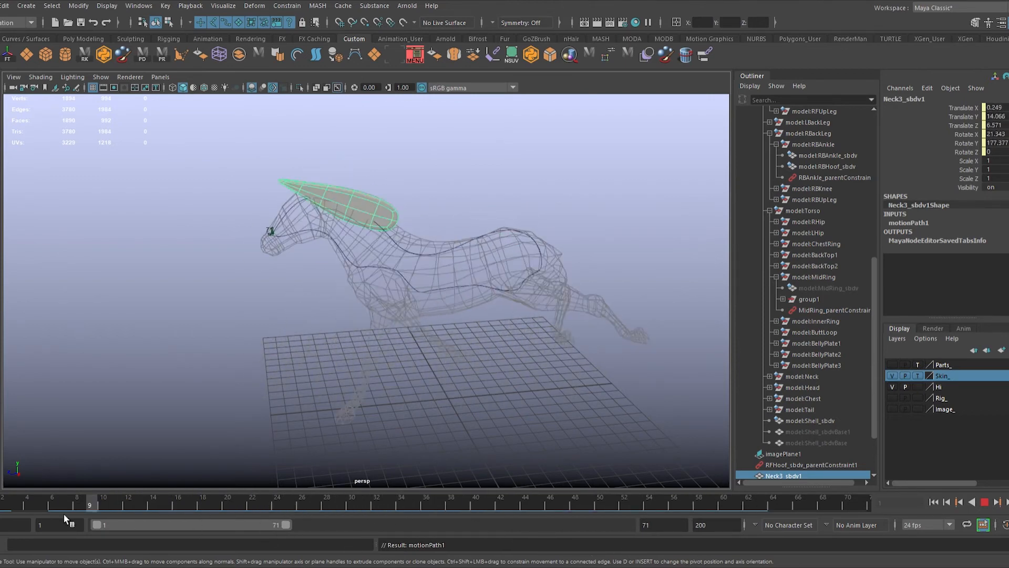
drag(64, 515, 1, 516)
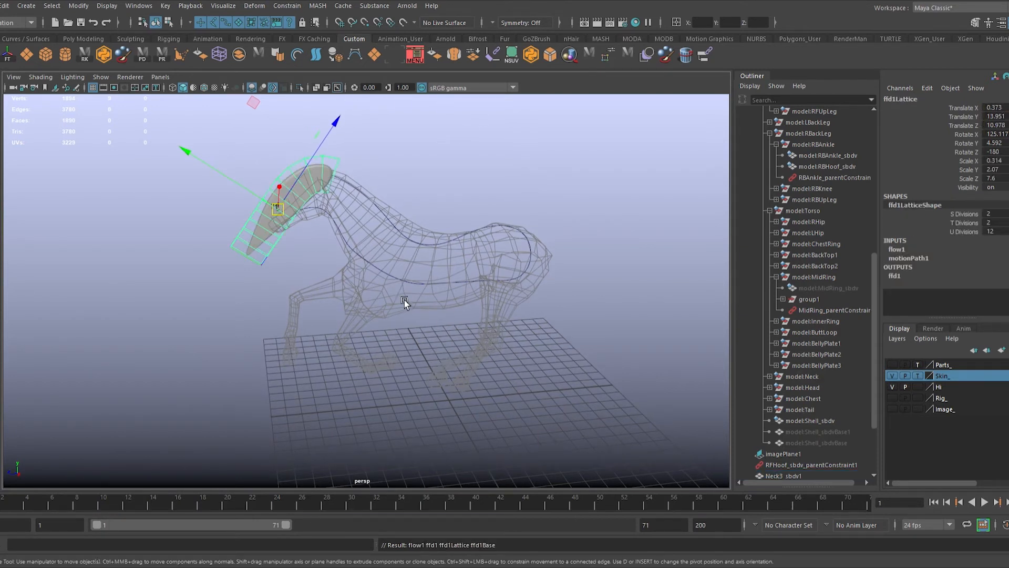
alt+middle_drag(291, 348, 292, 375)
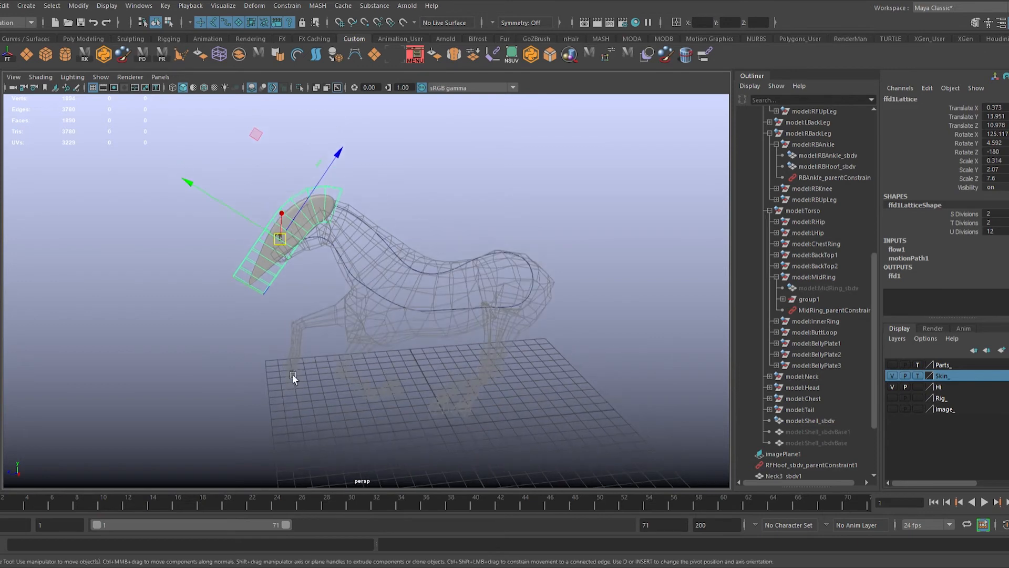
drag(1, 508, 440, 479)
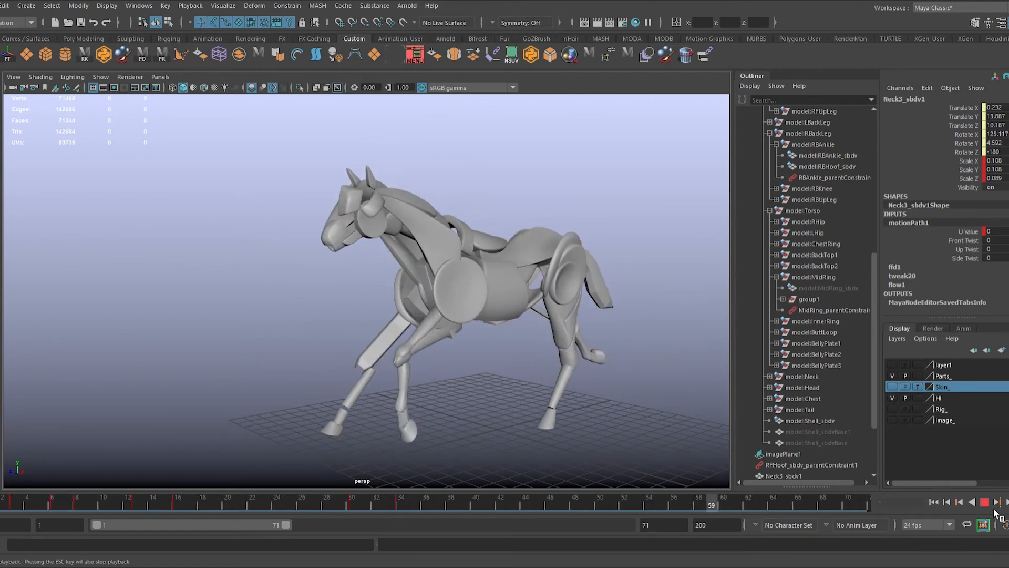
Step: Play back the full run cycle and inspect the assembled moving parts from another angle
click(984, 502)
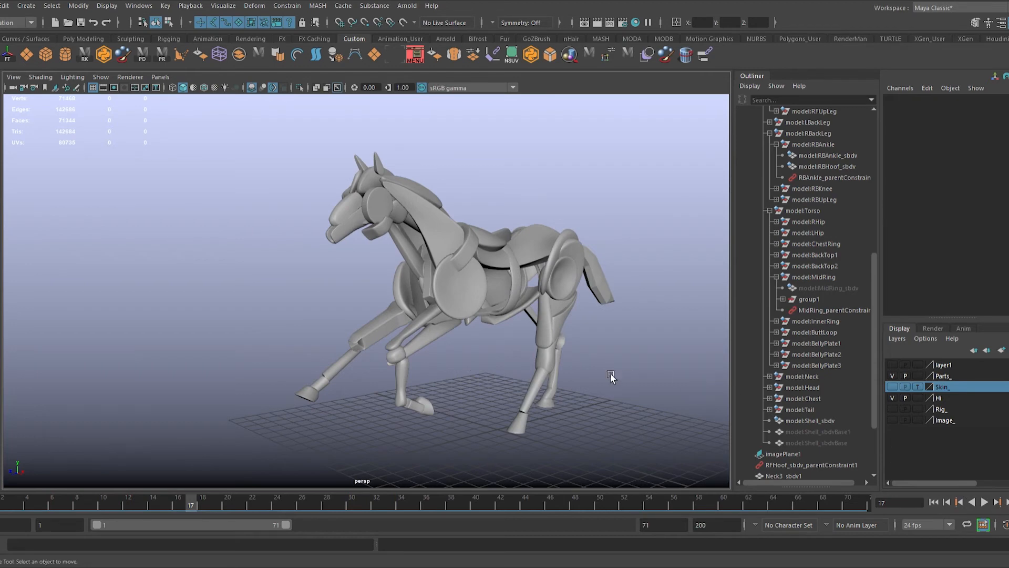
alt+drag(610, 373, 566, 374)
key(alt+v)
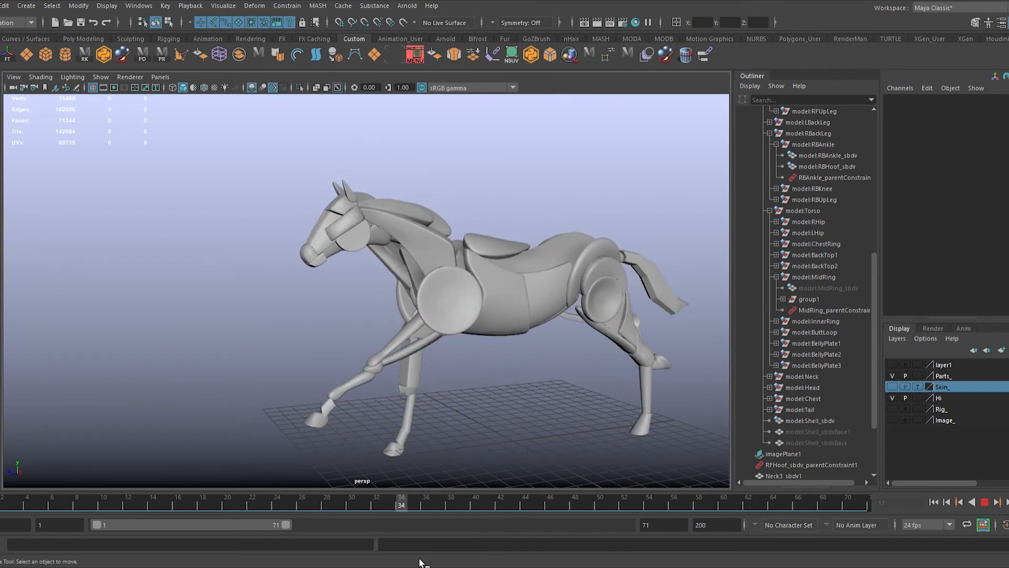
key(ctrl+z)
mouse_move(420, 503)
mouse_down()
mouse_move(774, 505)
mouse_move(488, 510)
mouse_move(419, 481)
mouse_up()
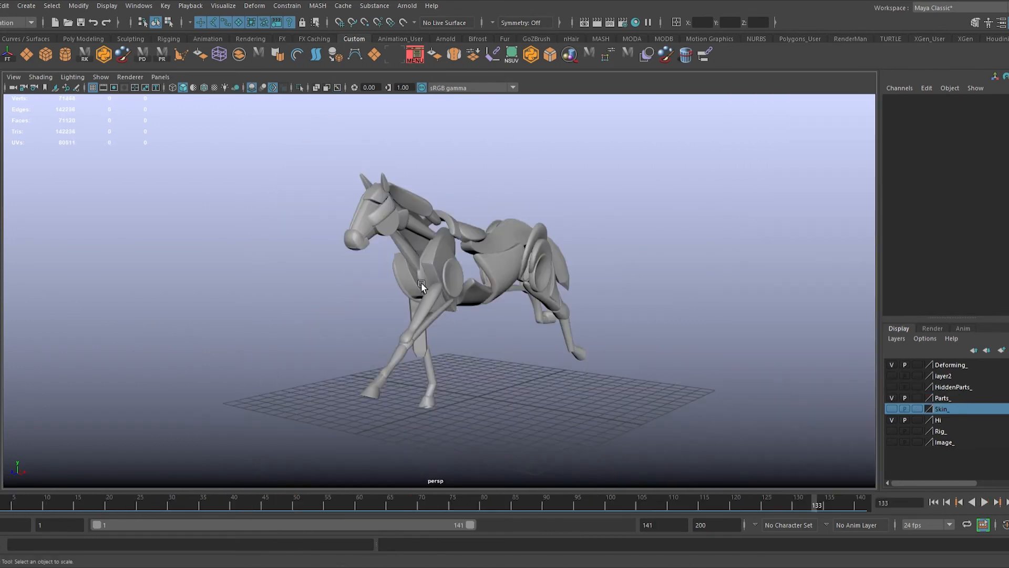
Step: Isolate and frame the middle chest piece, and split and clean up edges on an unsmoothed copy of its mesh
click(421, 282)
key(f)
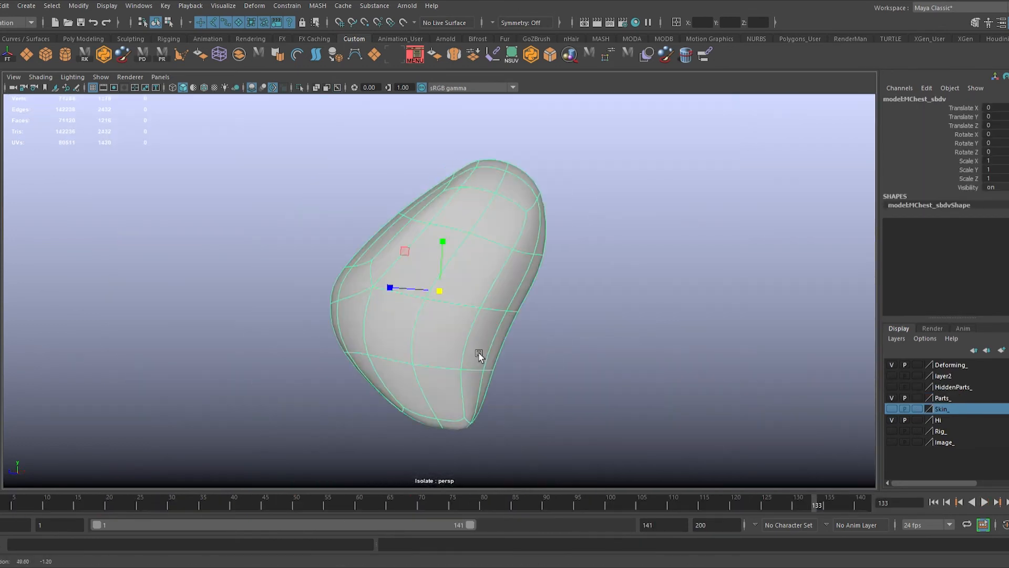
key(ctrl+1)
key(1)
alt+drag(472, 285, 593, 284)
key(3)
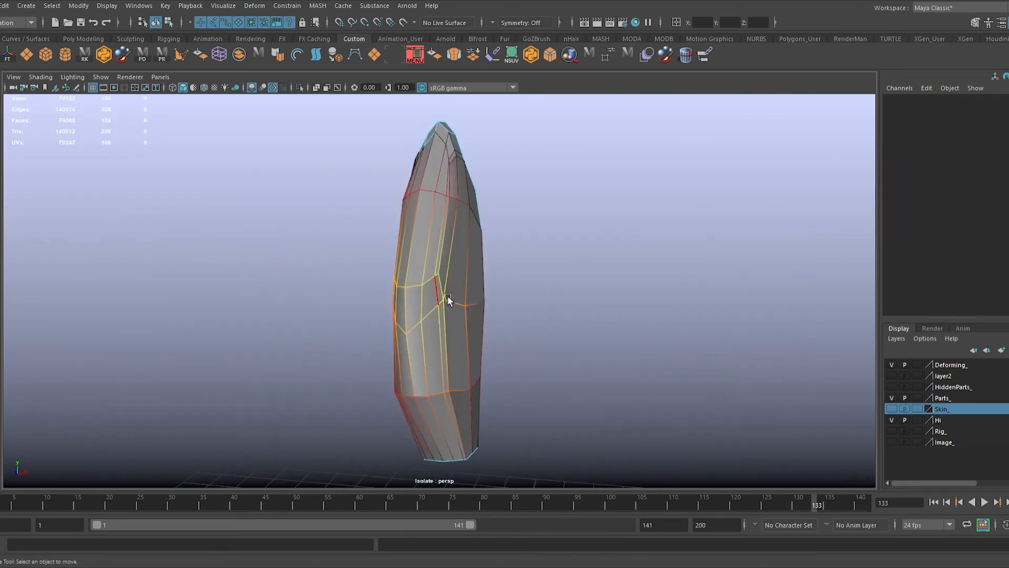
key(Delete)
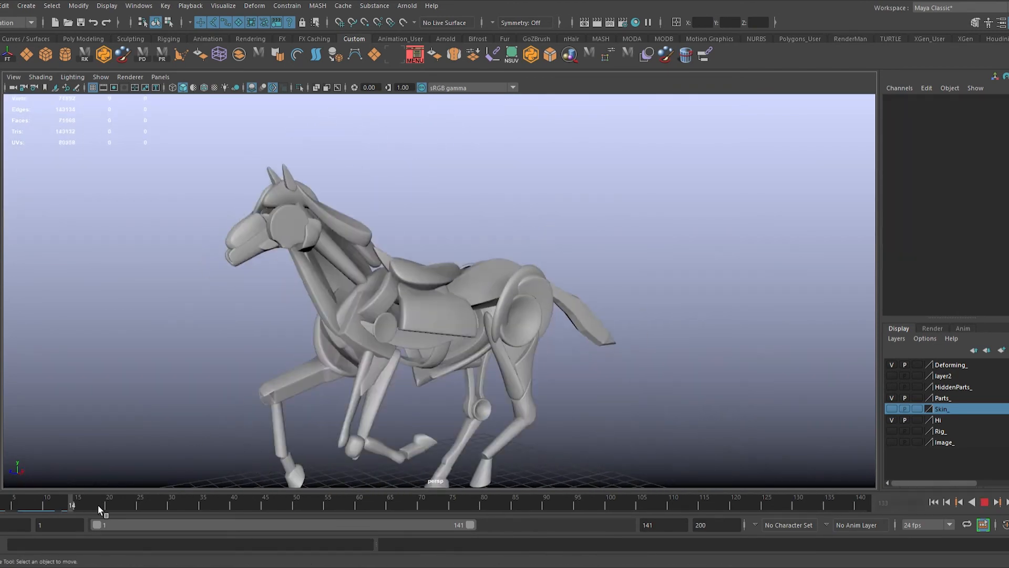
Step: Rotate and scale a body piece, and key the second back-top plate at frame 29 with Rotate Z at 360
click(309, 505)
click(345, 328)
key(e)
drag(409, 336, 466, 371)
key(r)
ctrl+drag(401, 339, 391, 346)
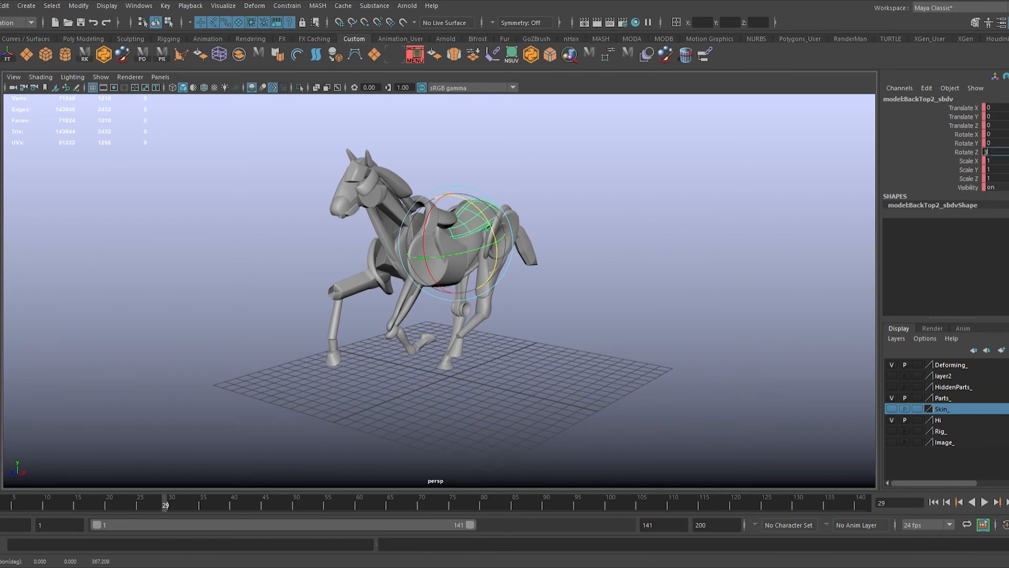
key(s)
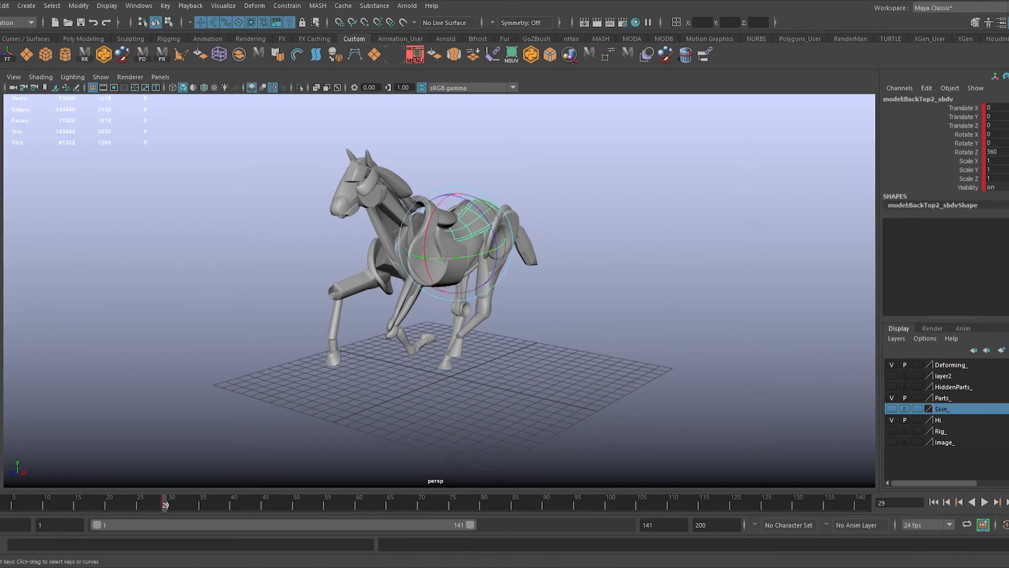
Step: Draw a CV curve along the horse's neck and back in the wireframe side view
click(169, 508)
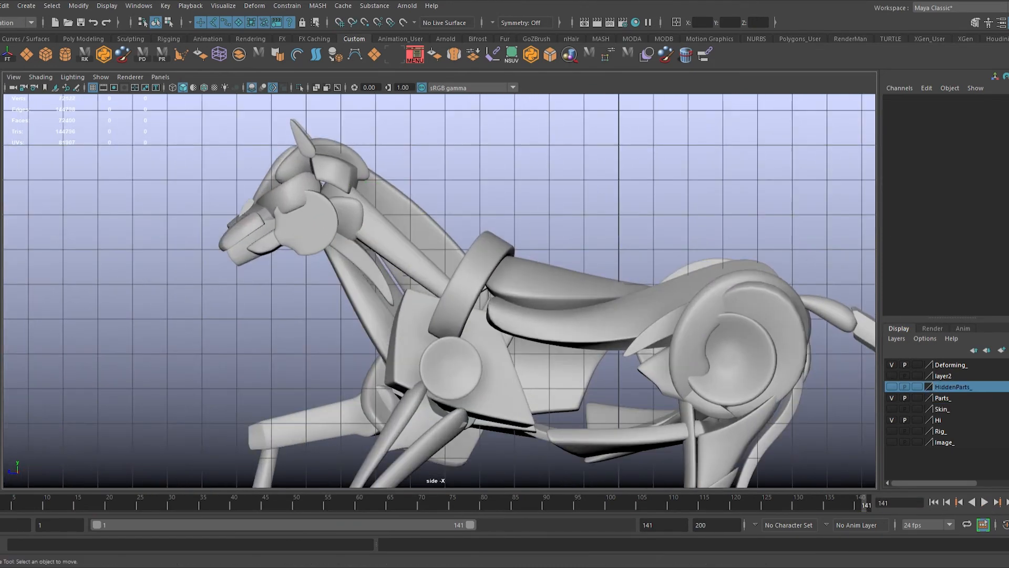
key(4)
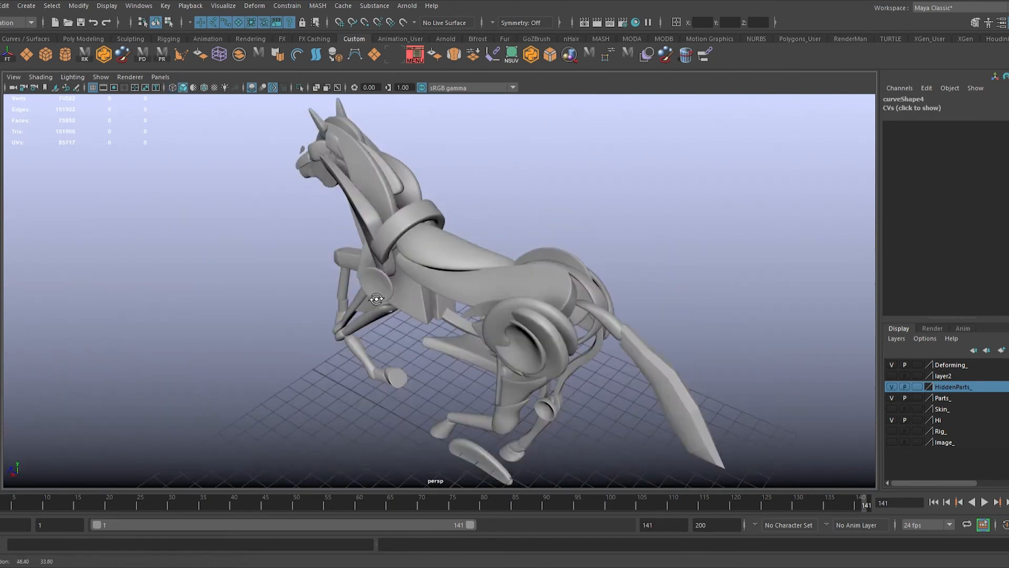
click(497, 250)
click(539, 259)
click(559, 261)
click(586, 286)
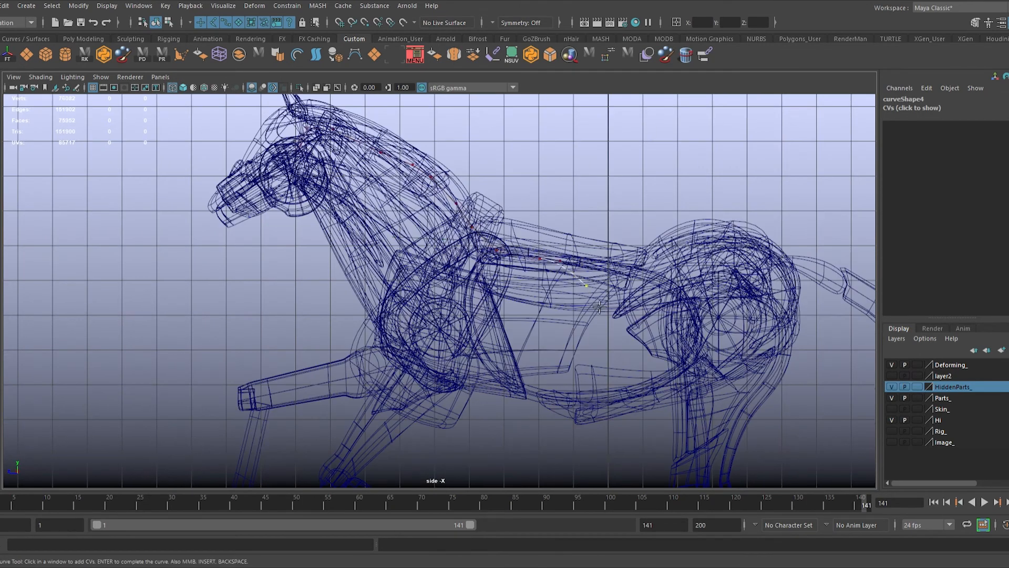
key(Return)
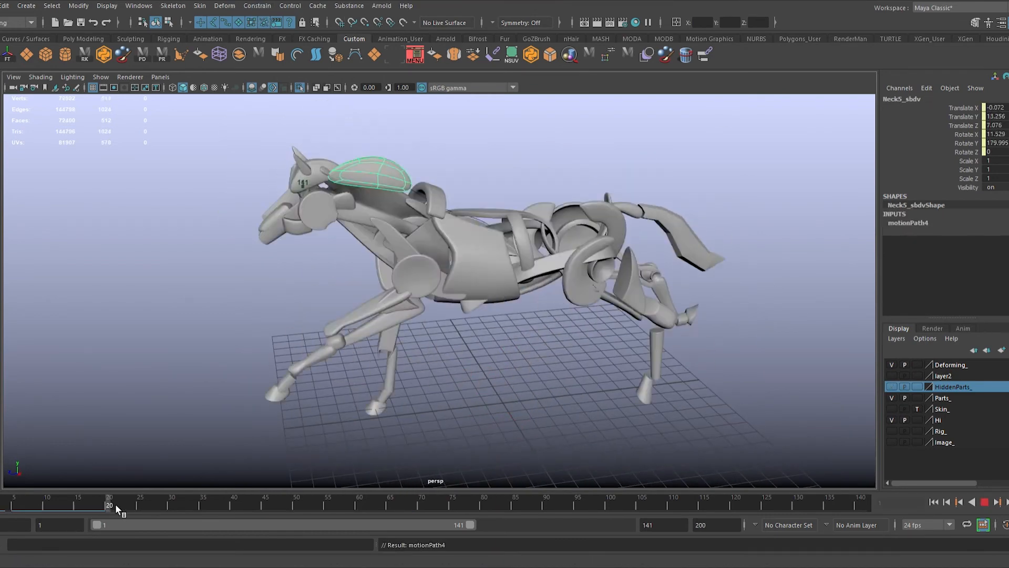
Step: Scrub through the first 29 frames to check how the neck pieces travel and rotate
drag(115, 504, 131, 512)
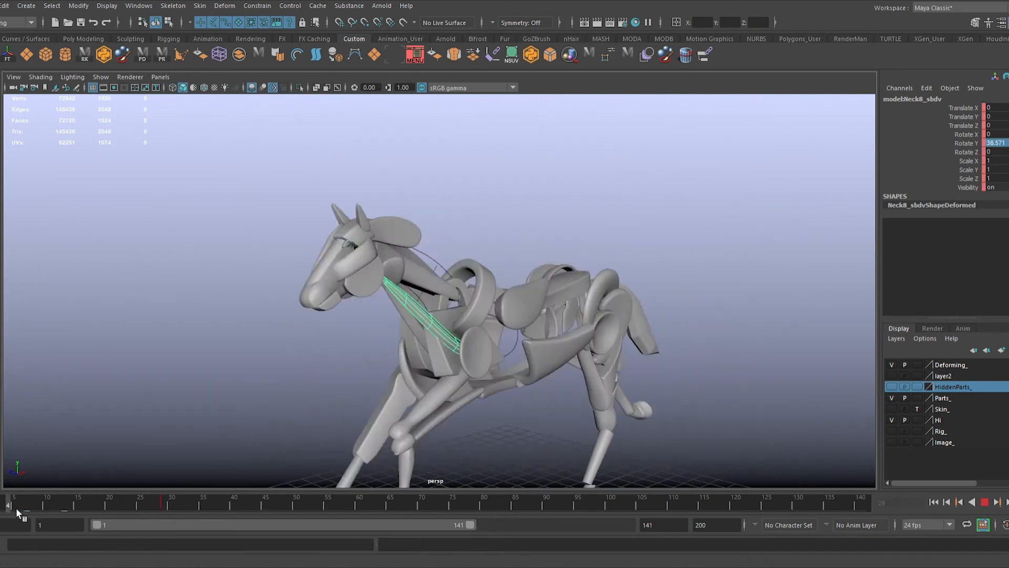
drag(16, 507, 99, 517)
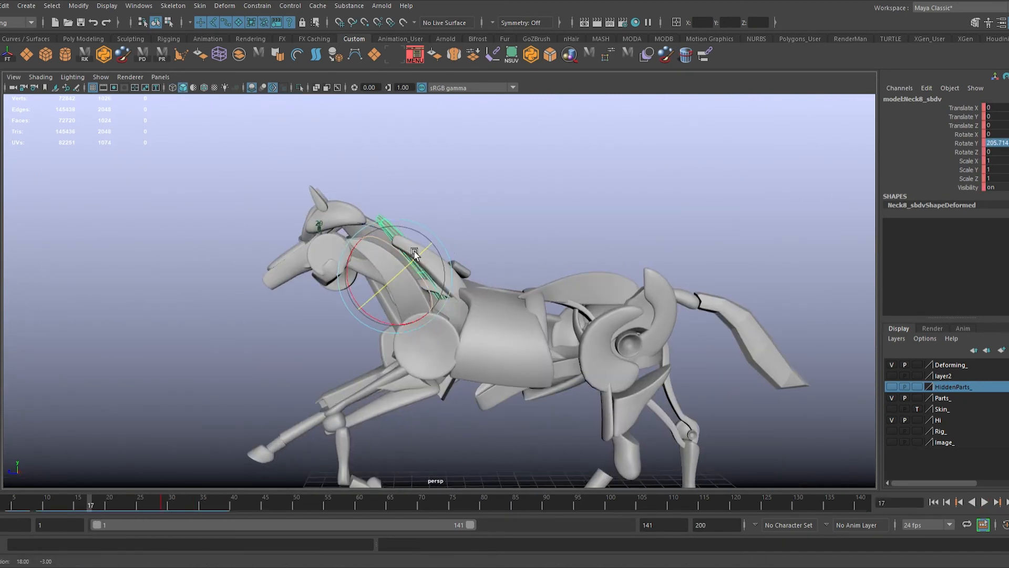
drag(89, 507, 165, 506)
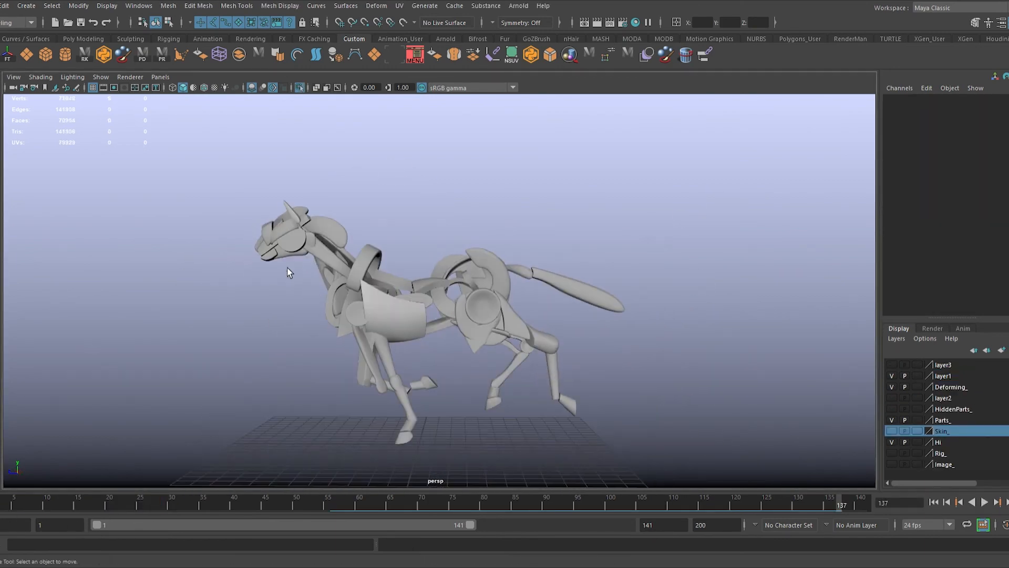
Step: Create a polygon outline around the horse's chest, belly and hindquarters in the wireframe side view
alt+drag(521, 307, 541, 328)
key(space)
key(space)
alt+middle_drag(455, 285, 494, 285)
scroll(494, 286, up, 1)
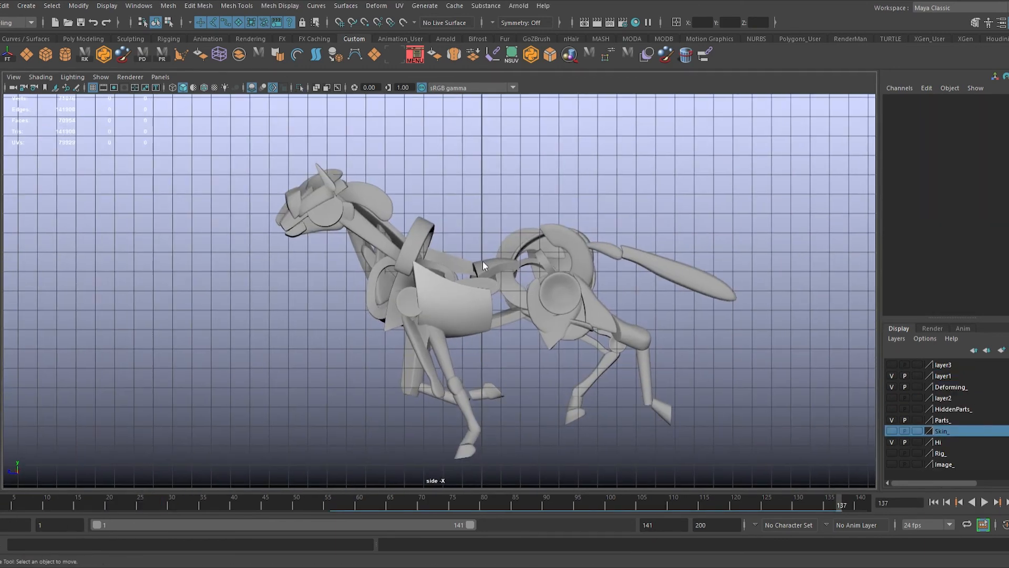
key(4)
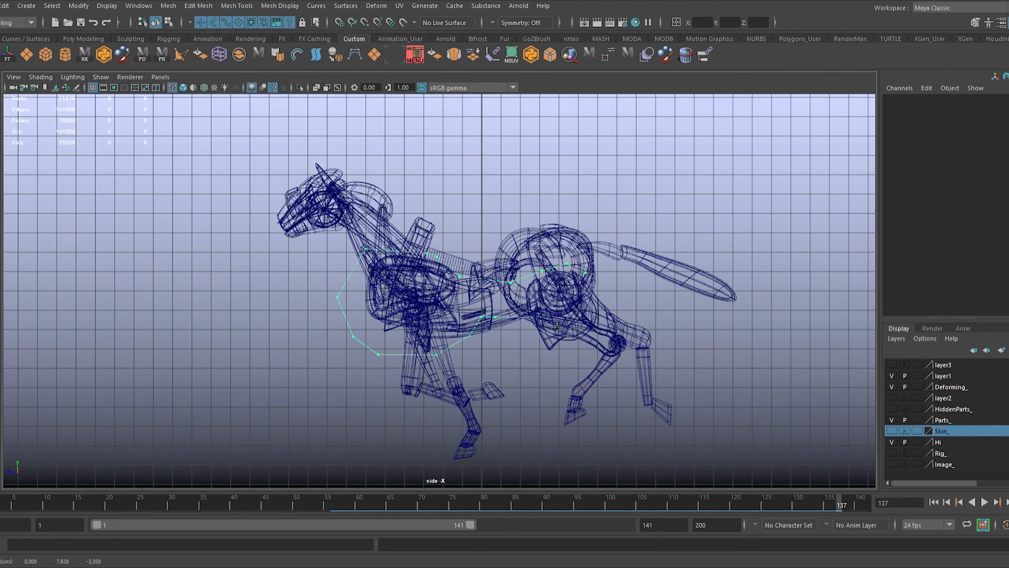
click(562, 323)
click(581, 315)
click(587, 297)
key(Return)
Step: Isolate the outline and reposition its vertices to smooth the waist, belly and rear curves, adding vertices where needed
key(w)
scroll(711, 349, up, 3)
key(ctrl+1)
click(466, 270)
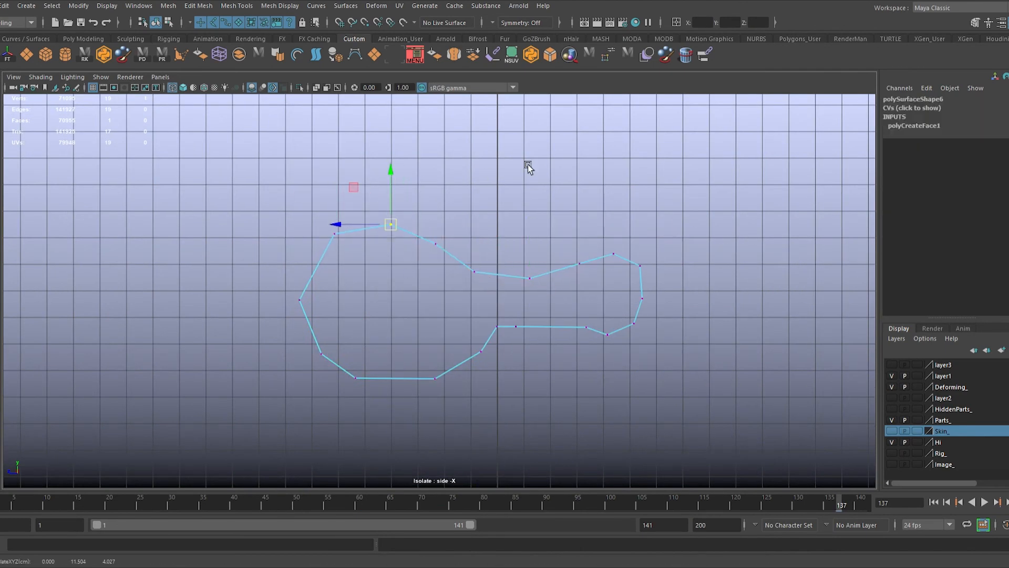
drag(474, 271, 483, 275)
click(516, 327)
drag(516, 327, 520, 319)
key(ctrl+1)
key(ctrl+1)
click(586, 326)
drag(587, 327, 579, 326)
drag(626, 289, 652, 335)
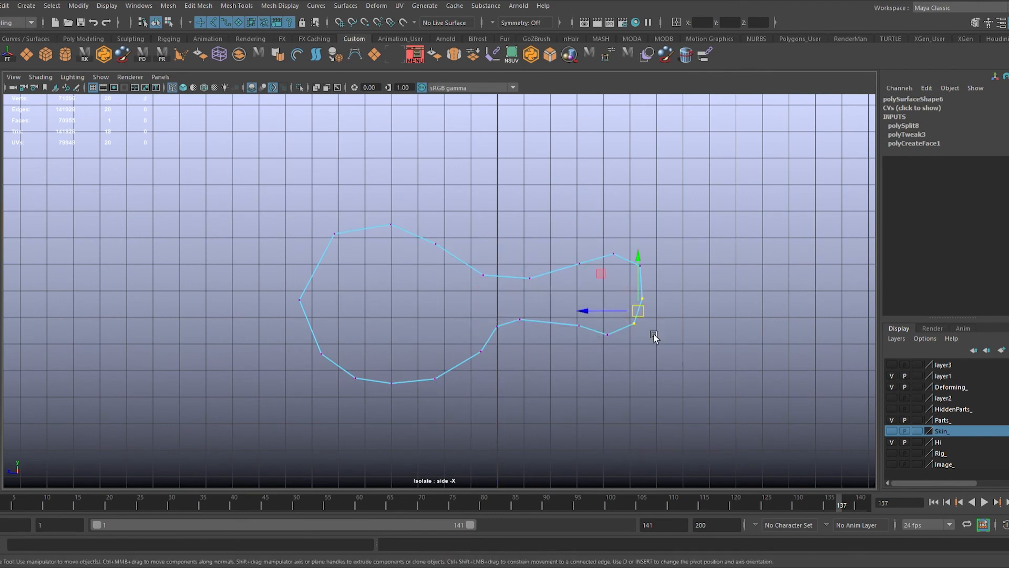
key(F8)
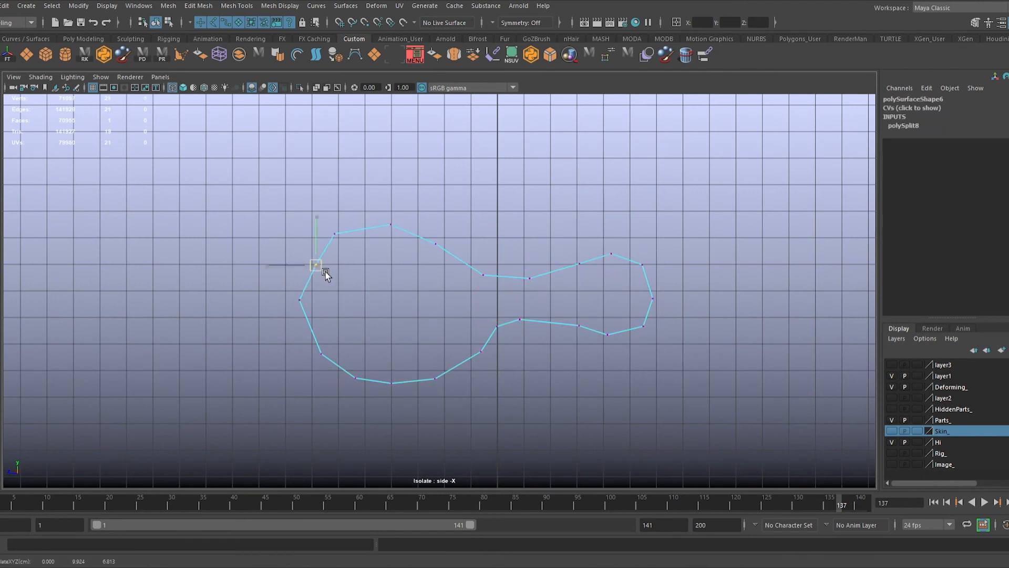
Step: Extrude the outline's border edges outward and delete the original inner face, leaving a closed band
key(F10)
double_click(472, 263)
key(ctrl+e)
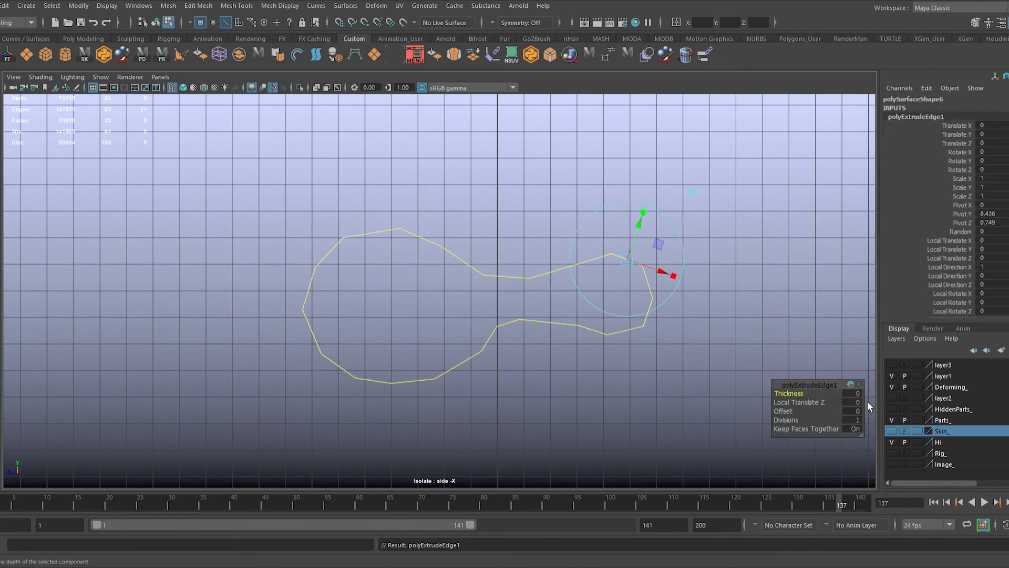
key(F11)
key(Delete)
key(F8)
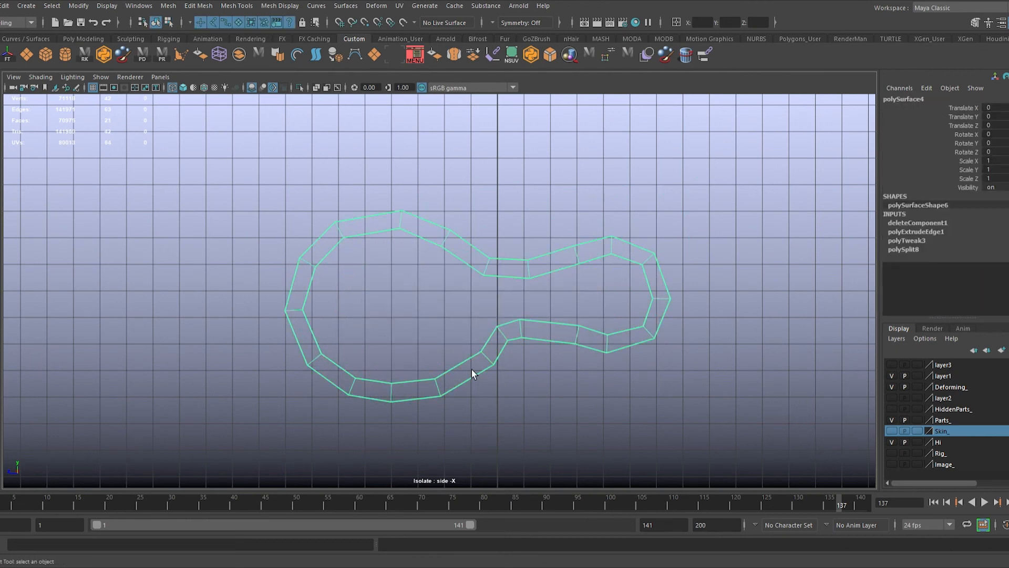
Step: Clear the band's history and reshape its vertices around the chest, belly and hindquarters against the horse wireframe
key(alt+shift+d)
key(5)
key(ctrl+1)
key(ctrl+1)
drag(292, 300, 332, 363)
key(ctrl+1)
key(4)
key(w)
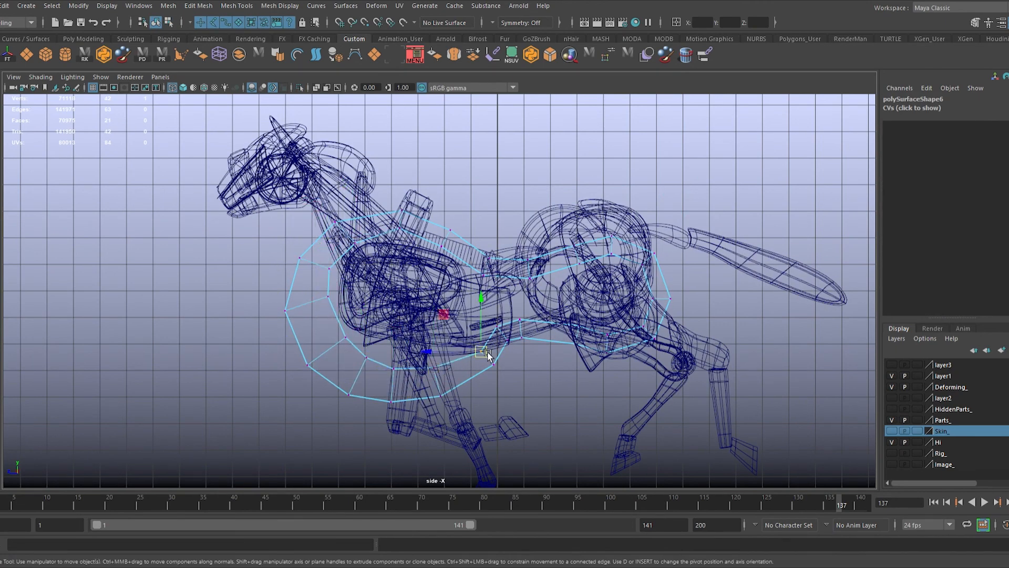
click(497, 365)
mouse_move(486, 351)
mouse_down()
mouse_move(473, 345)
mouse_move(477, 362)
mouse_up()
key(ctrl+z)
click(494, 364)
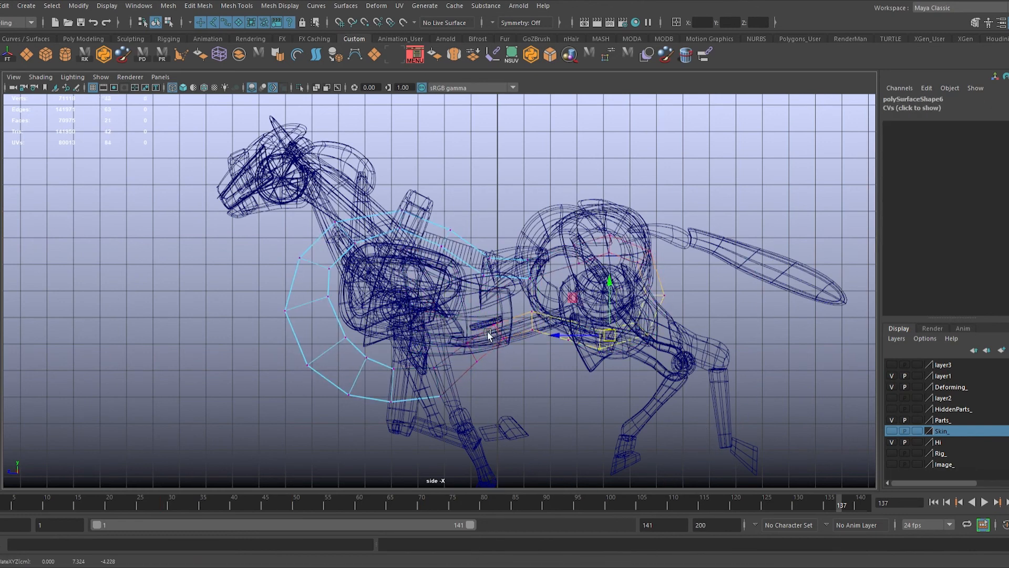
key(5)
click(330, 269)
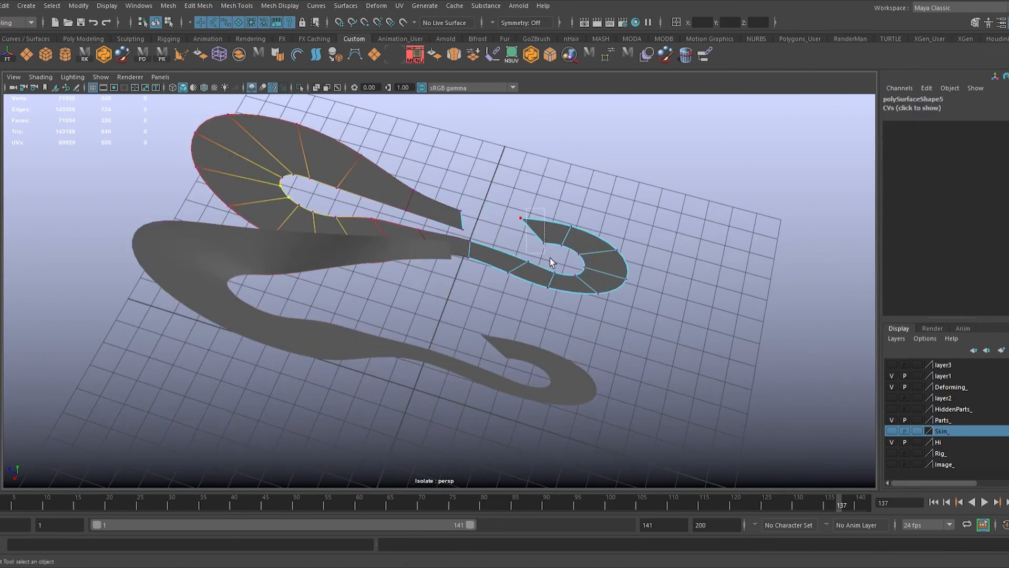
Step: Move the band's end vertices sideways in perspective with soft selection to bend its ends in depth
drag(550, 258, 551, 259)
key(w)
alt+drag(552, 262, 527, 341)
alt+drag(528, 339, 649, 325)
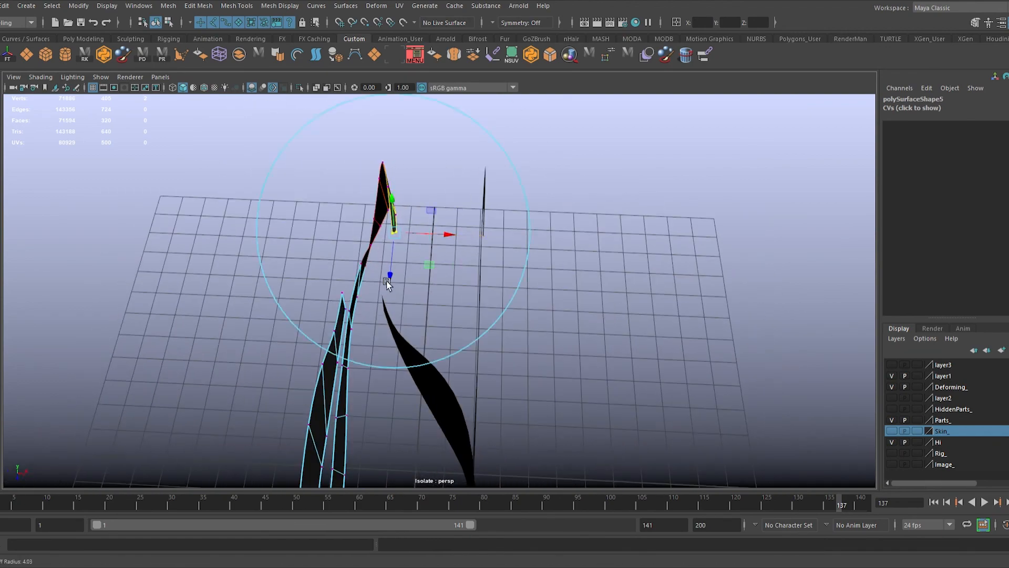
alt+drag(387, 283, 413, 300)
alt+drag(448, 236, 460, 231)
key(q)
drag(372, 296, 393, 313)
key(w)
mouse_move(415, 311)
alt+mouse_down()
mouse_move(387, 318)
mouse_move(425, 326)
alt+mouse_up()
alt+drag(447, 274, 407, 267)
alt+right_drag(407, 267, 604, 275)
Step: Try to reverse the normals of one band's faces and append a polygon between the open ends
double_click(442, 215)
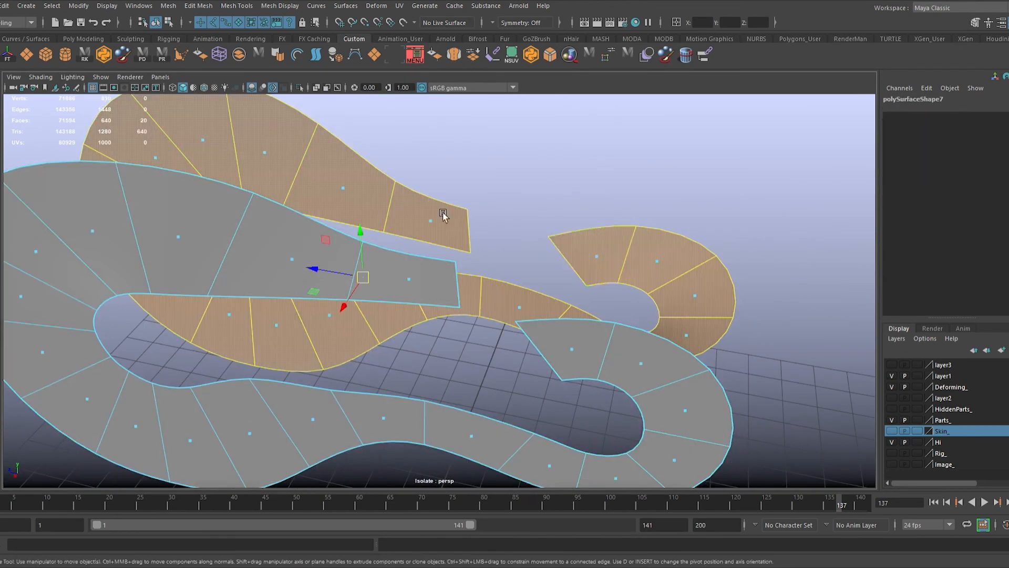
click(473, 54)
click(181, 54)
click(458, 285)
click(539, 351)
alt+drag(504, 287, 561, 257)
key(ctrl+z)
key(ctrl+z)
Step: Reverse the selected band's normals and append polygons across both gaps to join the two bands
click(473, 54)
click(181, 54)
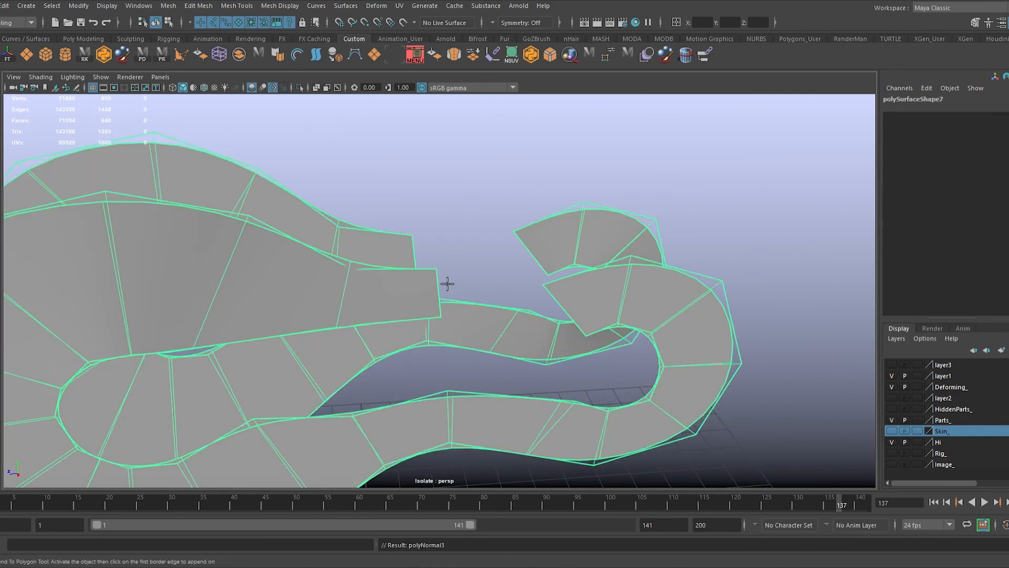
click(440, 292)
click(530, 252)
key(w)
click(180, 54)
click(414, 254)
click(565, 310)
alt+drag(431, 278, 572, 345)
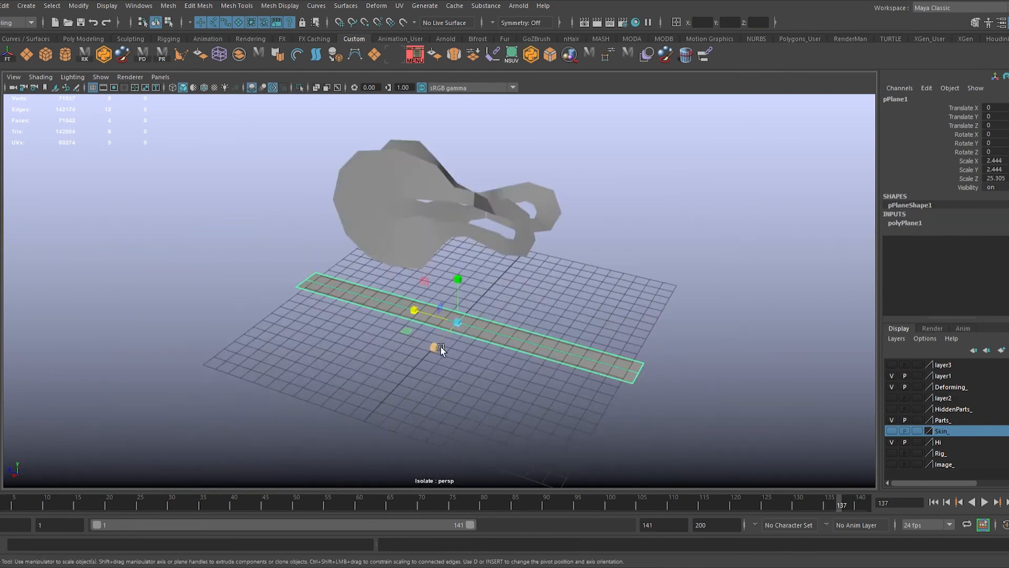
Step: Select the narrow plane strip, and scrub and play the animation to check how it flows around the body
click(919, 223)
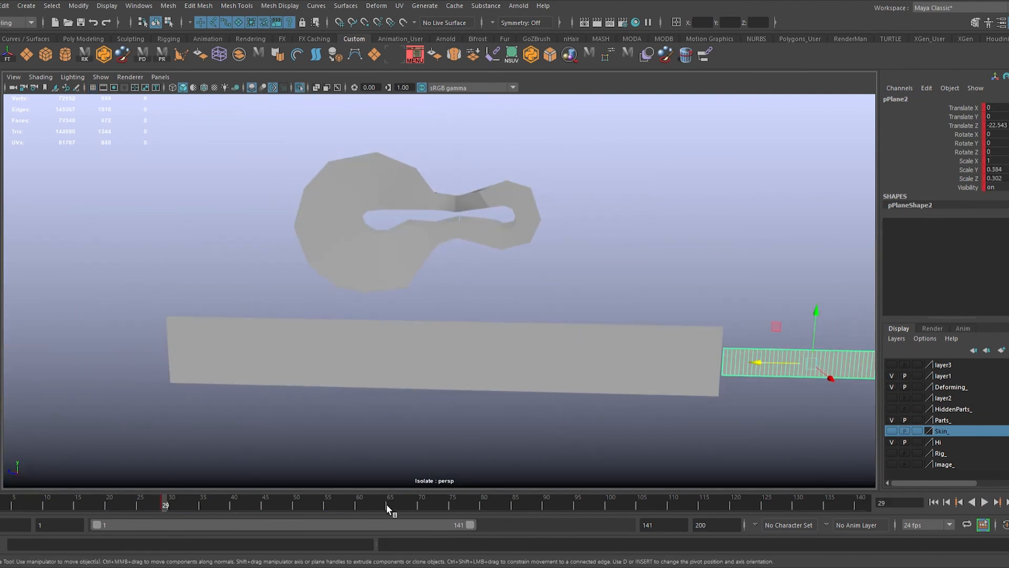
shift+click(478, 341)
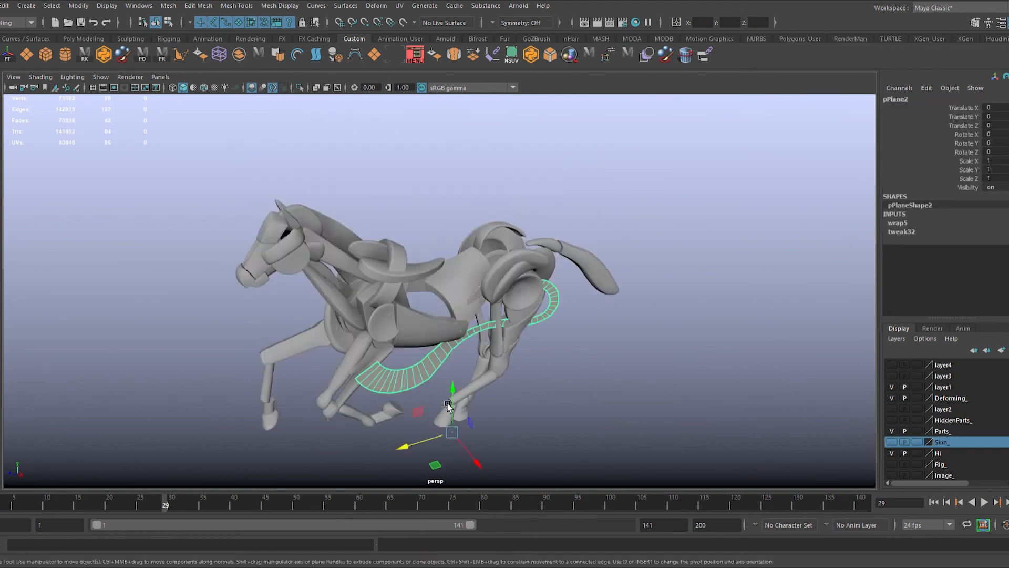
drag(447, 403, 468, 402)
drag(25, 510, 133, 536)
alt+drag(518, 447, 486, 374)
click(488, 377)
click(451, 342)
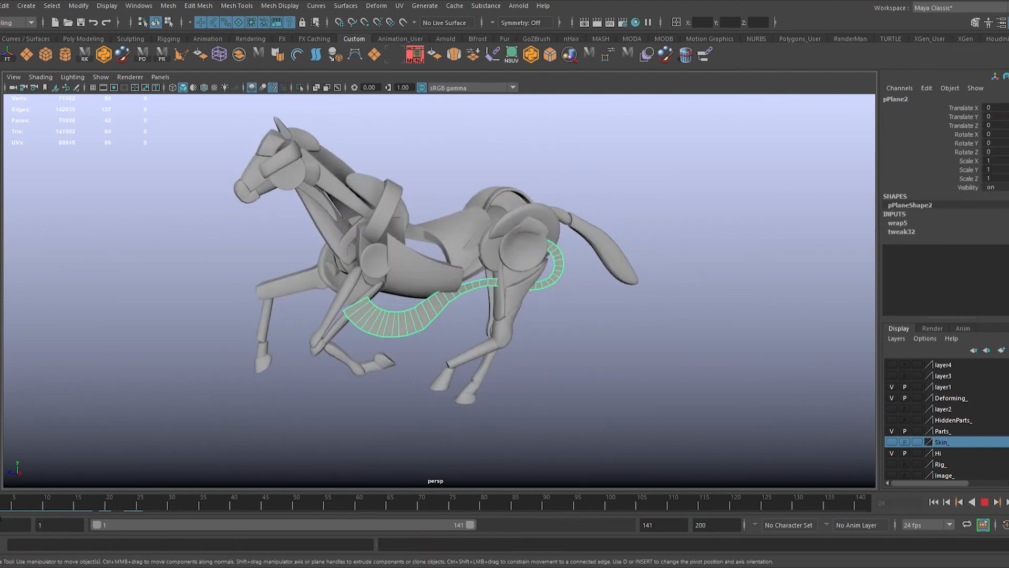
drag(382, 348, 382, 340)
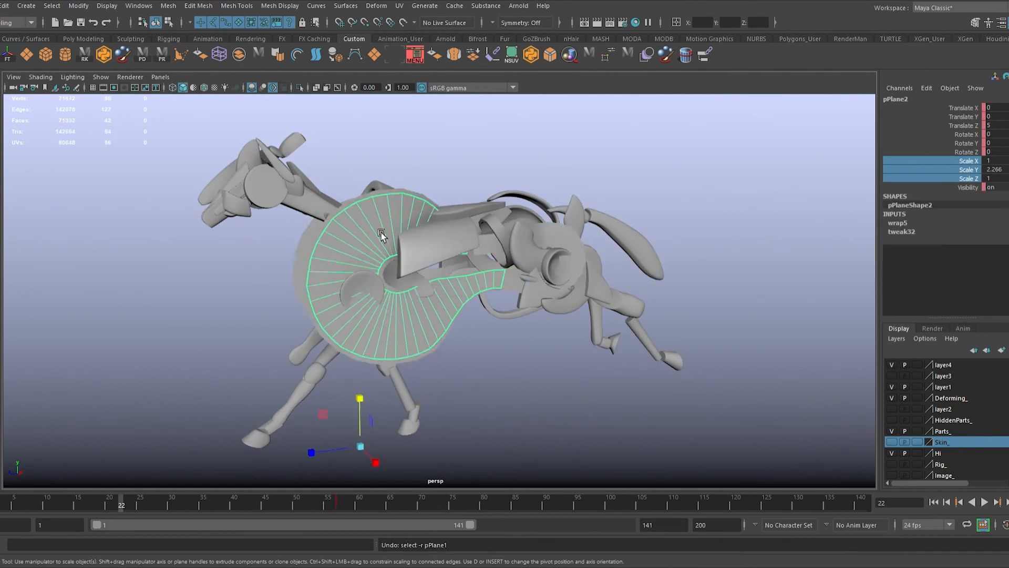
Step: Play the full run cycle and inspect the horse with its flowing strips from several angles
alt+drag(557, 368, 580, 366)
click(986, 503)
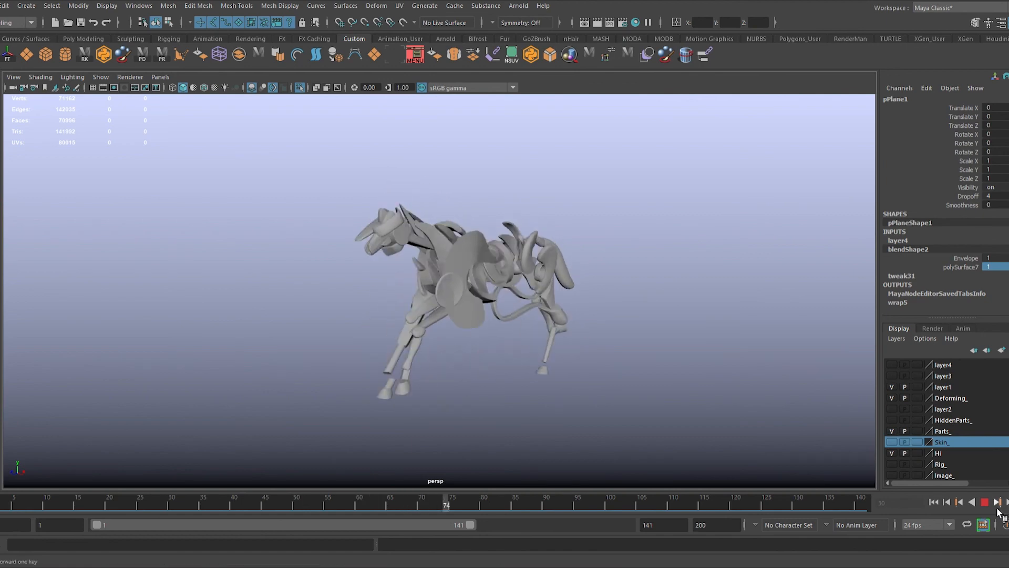
alt+drag(531, 325, 563, 329)
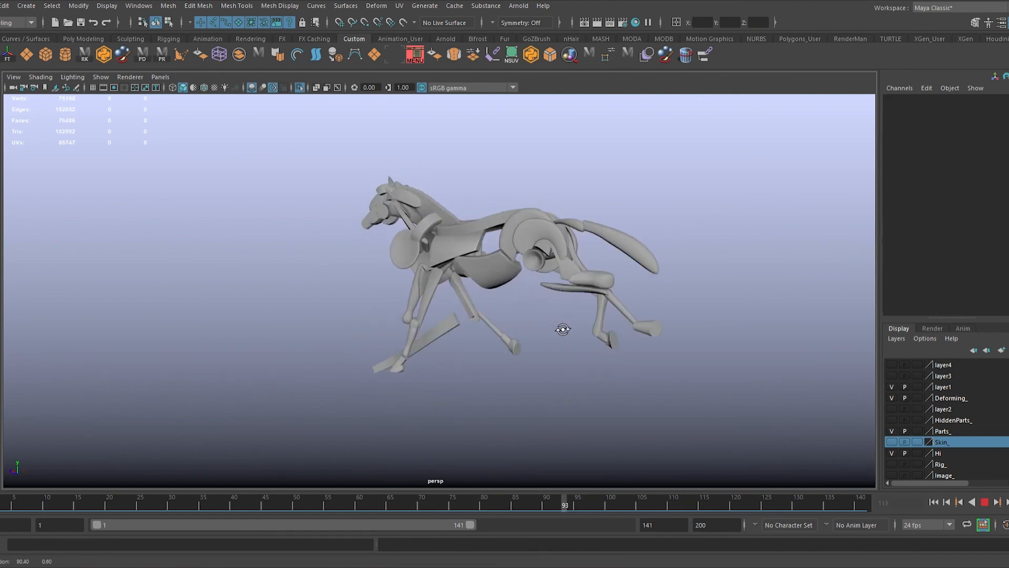
alt+drag(597, 378, 645, 373)
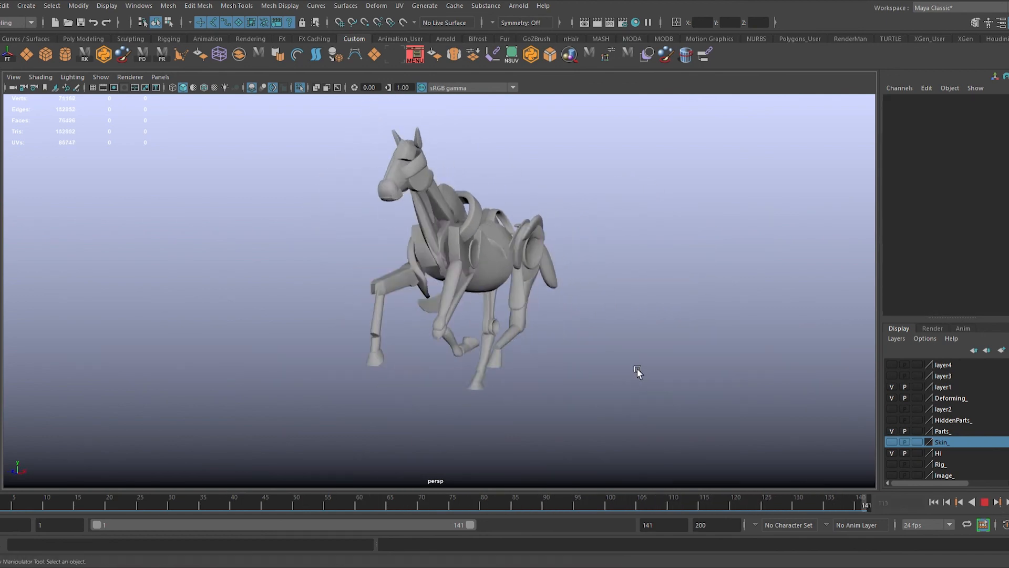